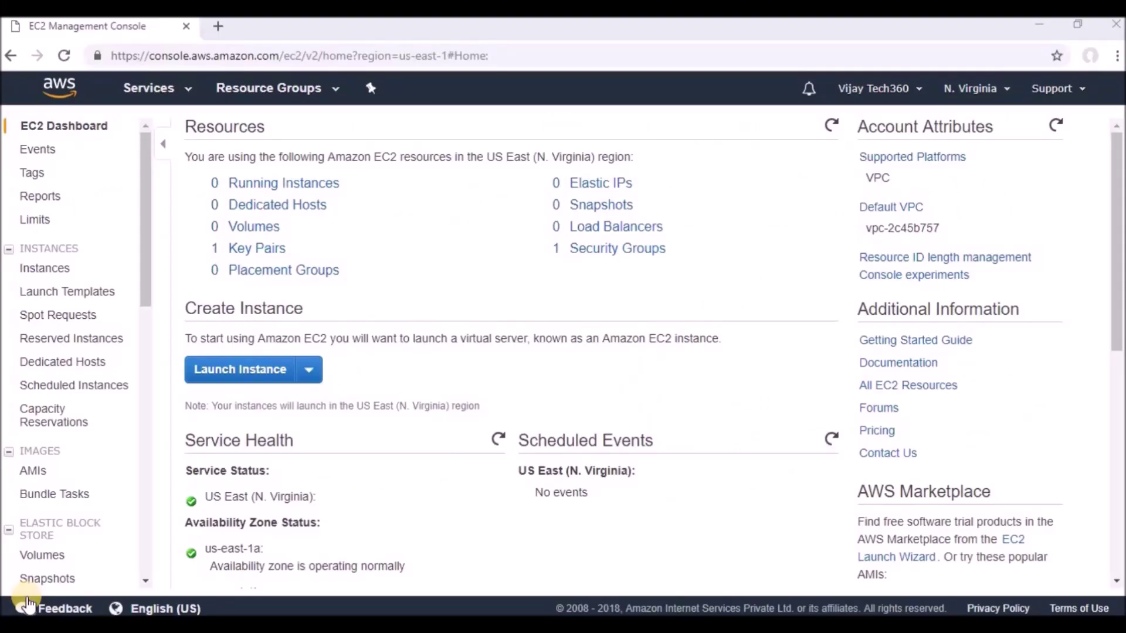
Step: Start a new instance launch from the instances list using the Amazon Linux 2 image
click(261, 187)
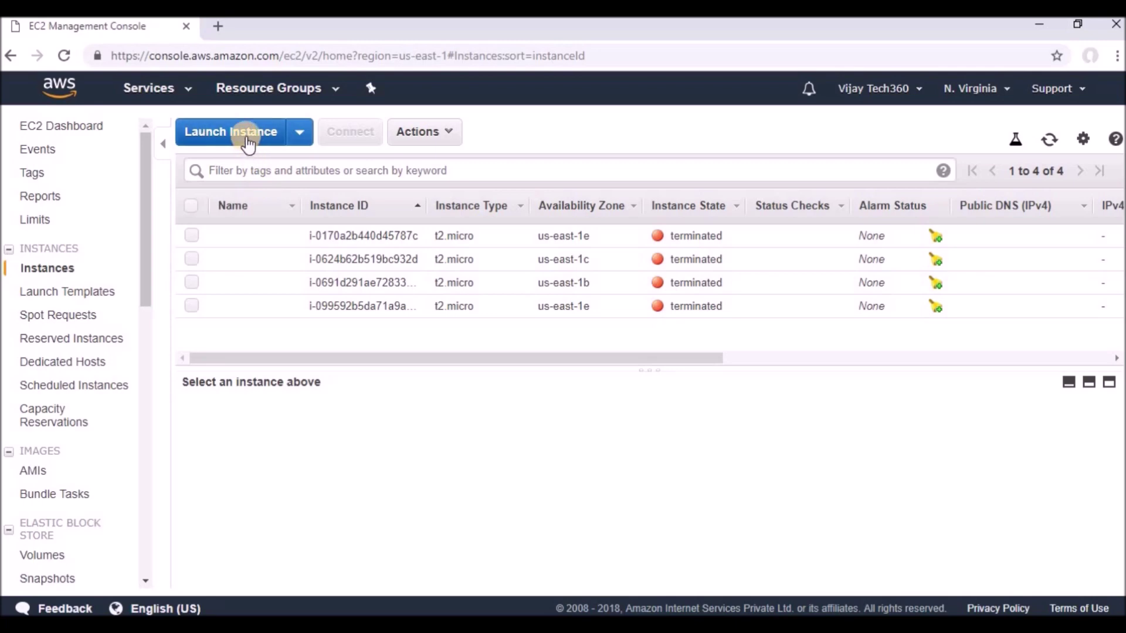
click(248, 145)
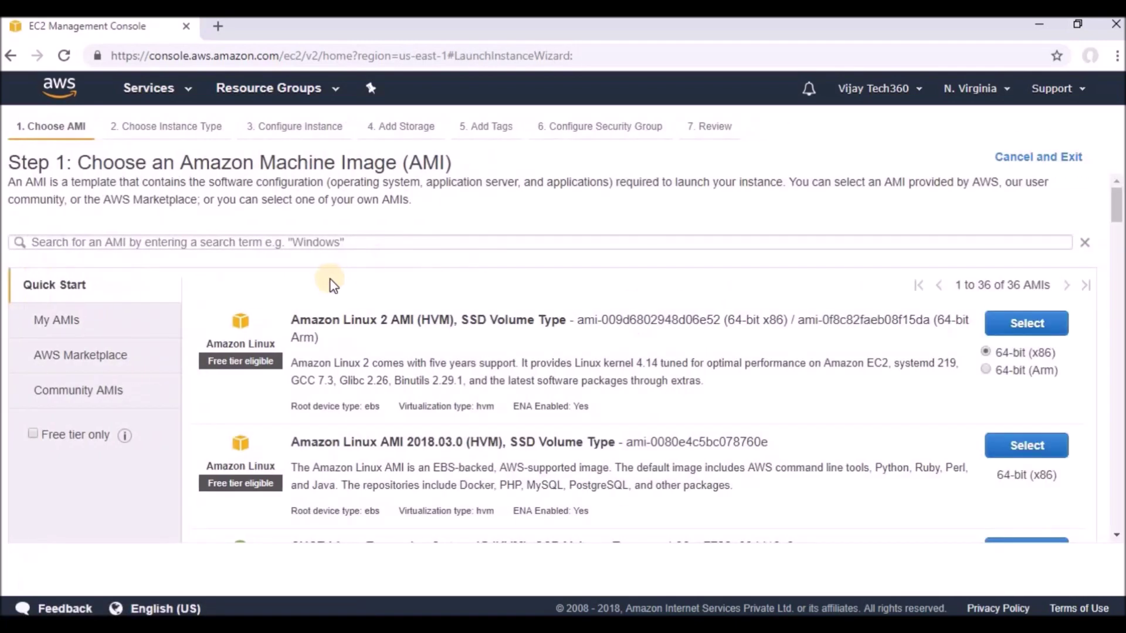
click(1008, 335)
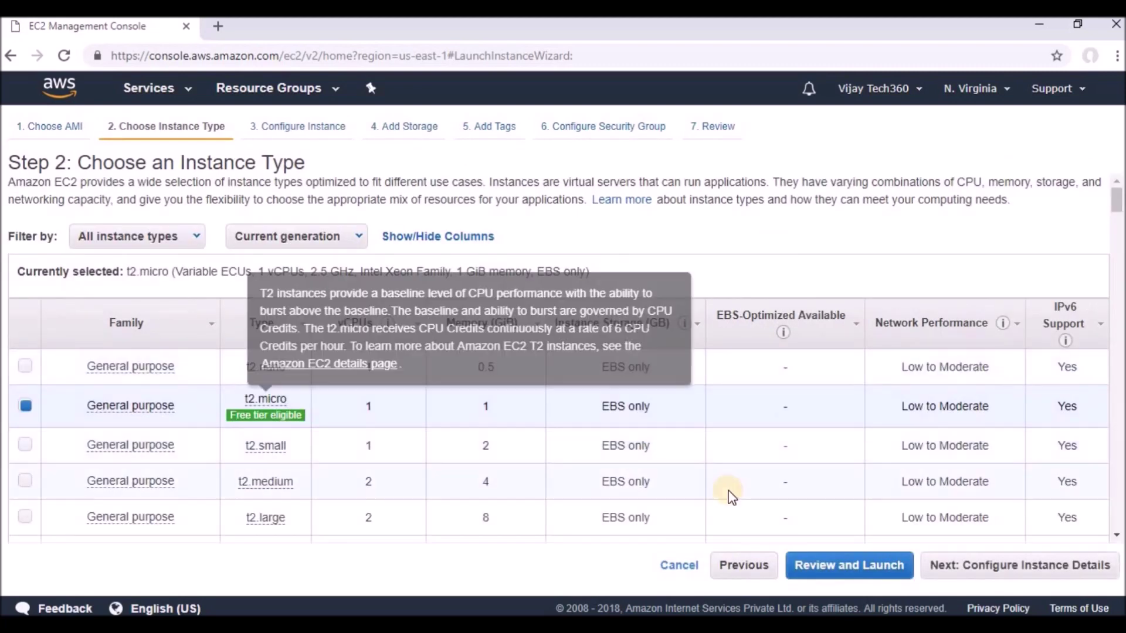
Step: Put the instance in subnet-ec3f78b1 (us-east-1b) and expand Advanced Details
click(976, 568)
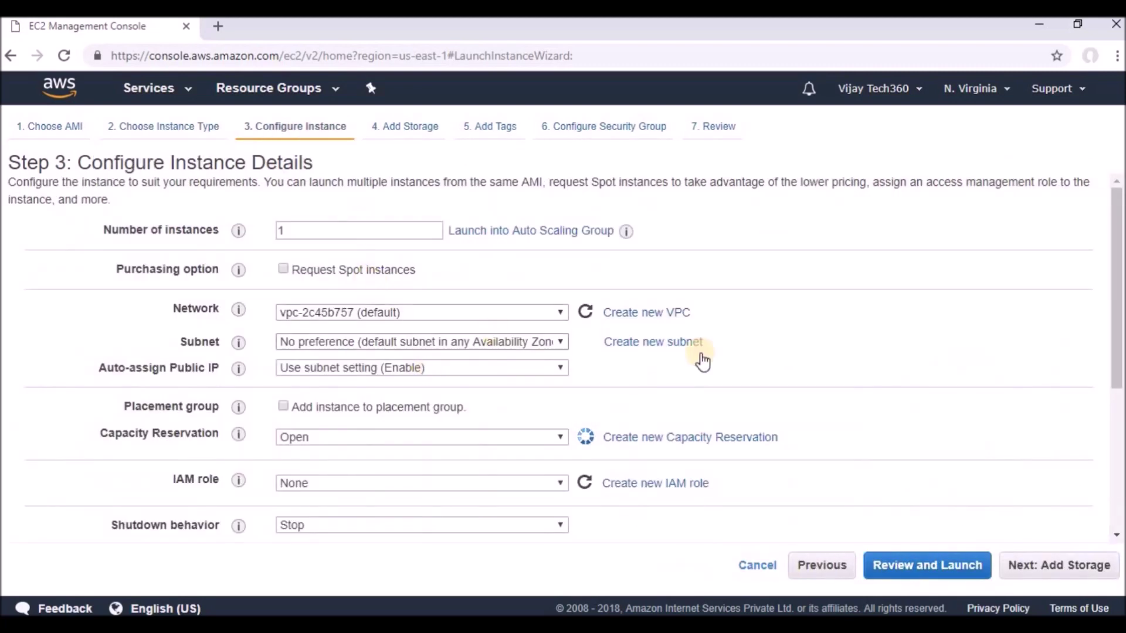
scroll(1118, 331, down, 2)
scroll(1117, 331, up, 1)
scroll(1117, 333, down, 1)
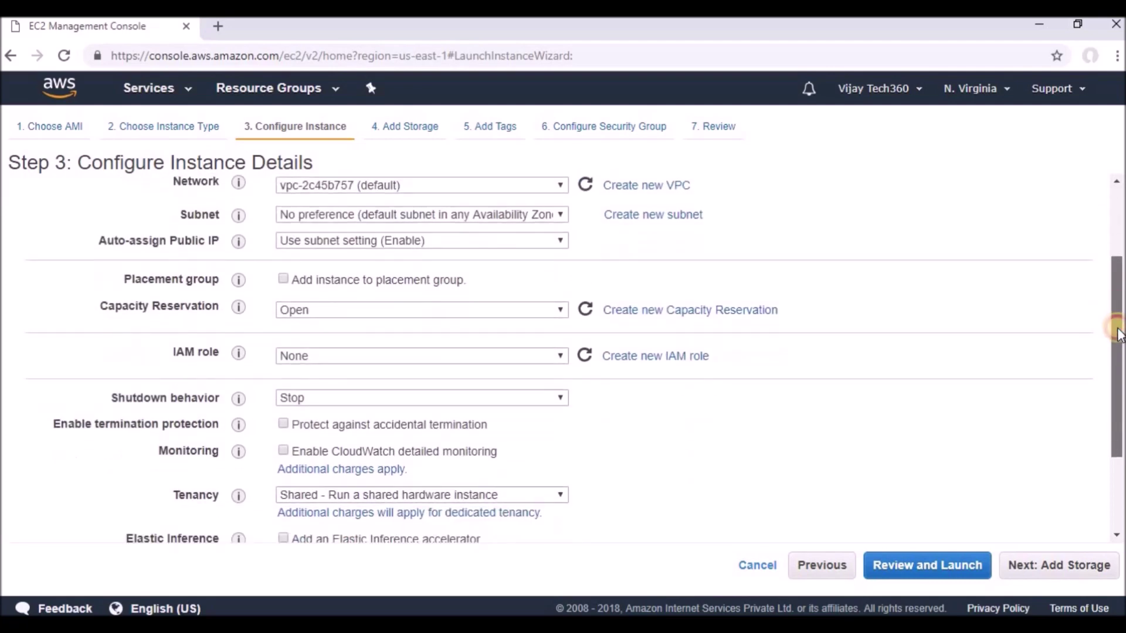
click(530, 216)
click(529, 247)
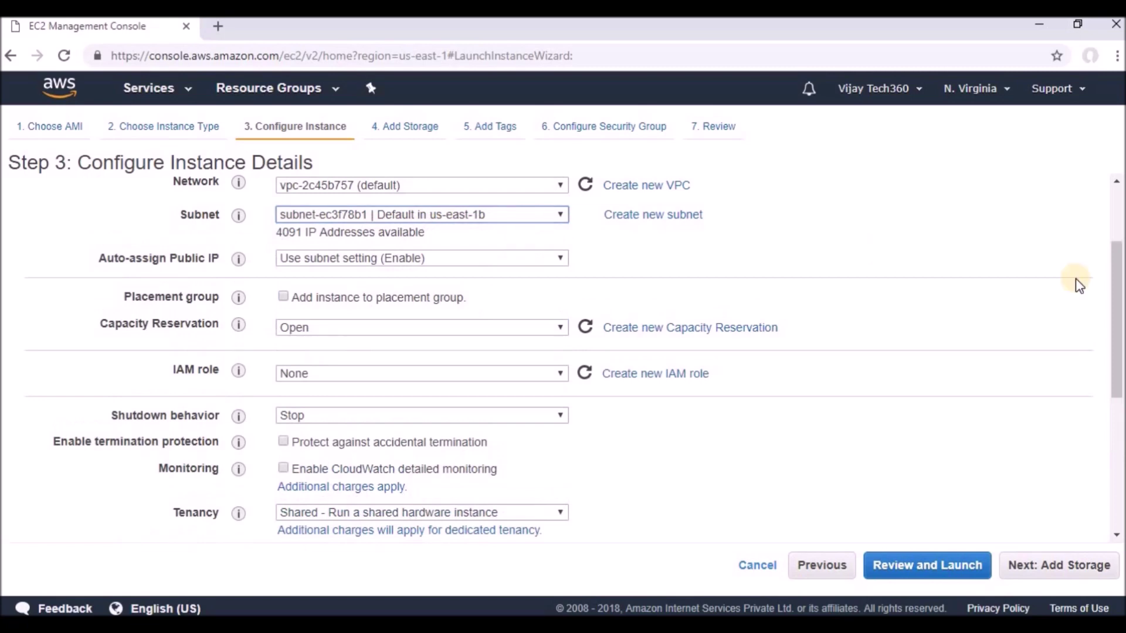
drag(1118, 312, 1118, 476)
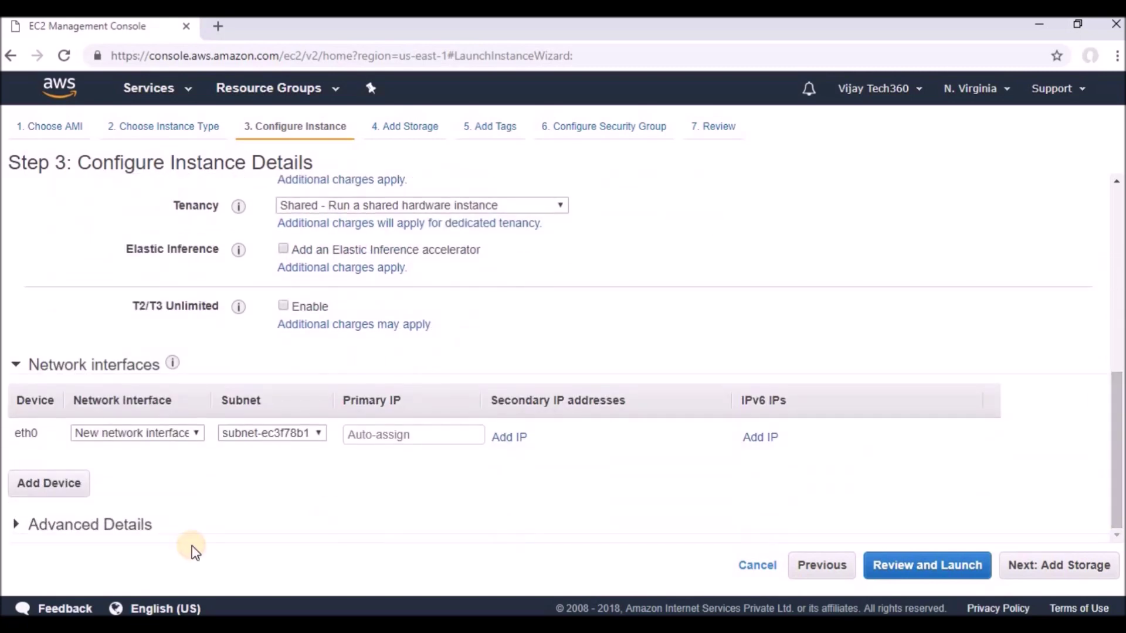
click(130, 533)
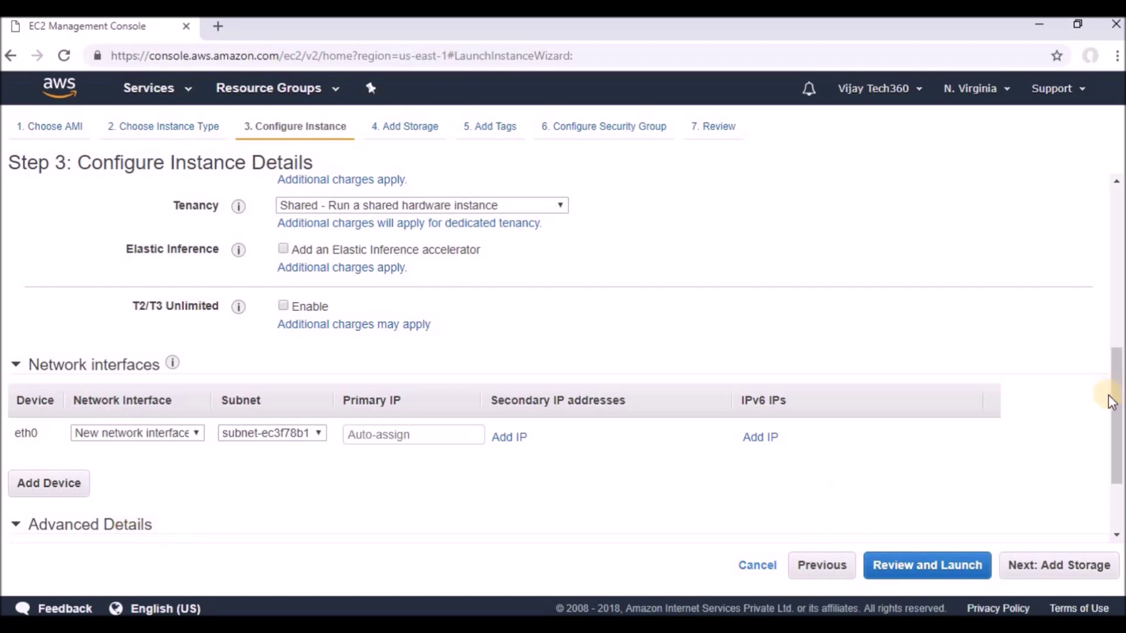
drag(1113, 443, 1117, 487)
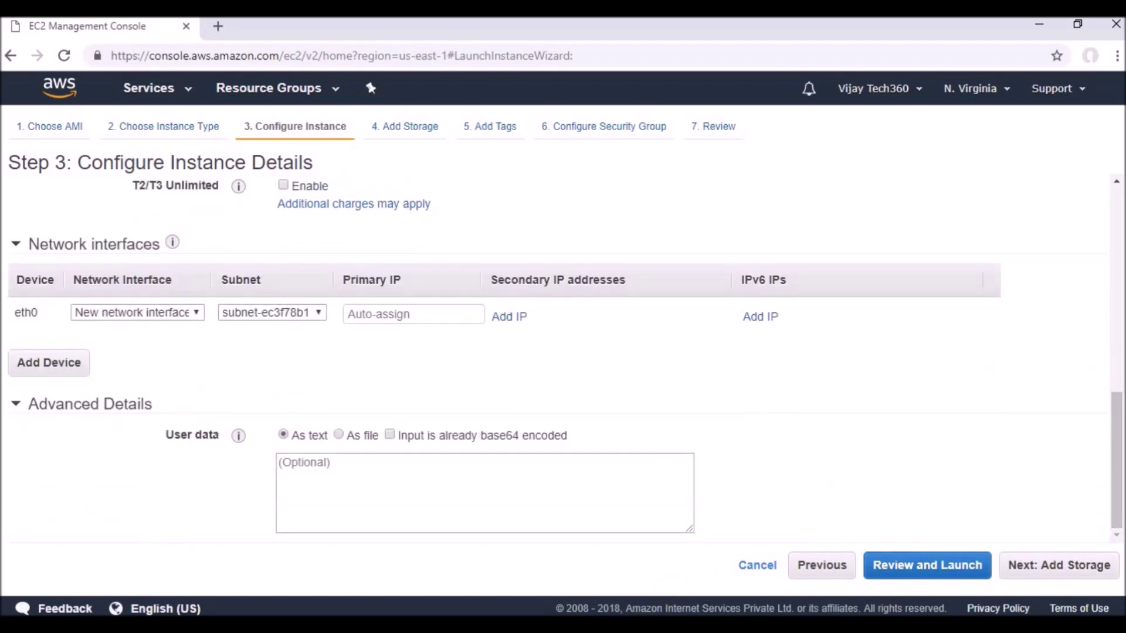
Step: Paste the Notepad httpd script, which writes 'Welcome Vijay Tech360 - First', into User data
drag(442, 115, 1, 56)
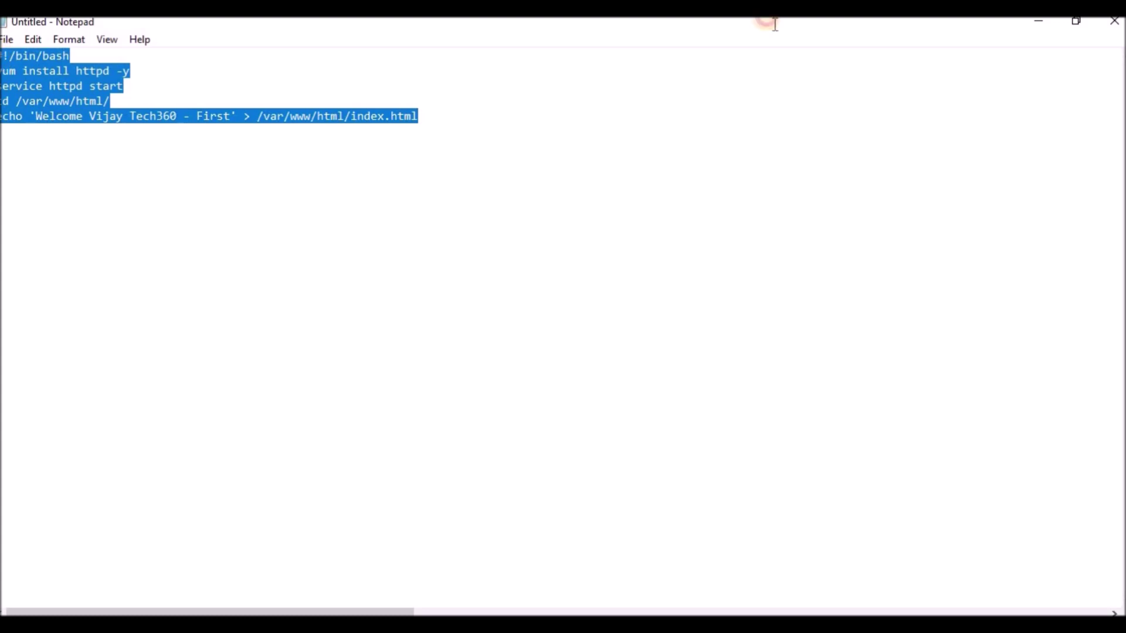
click(1038, 22)
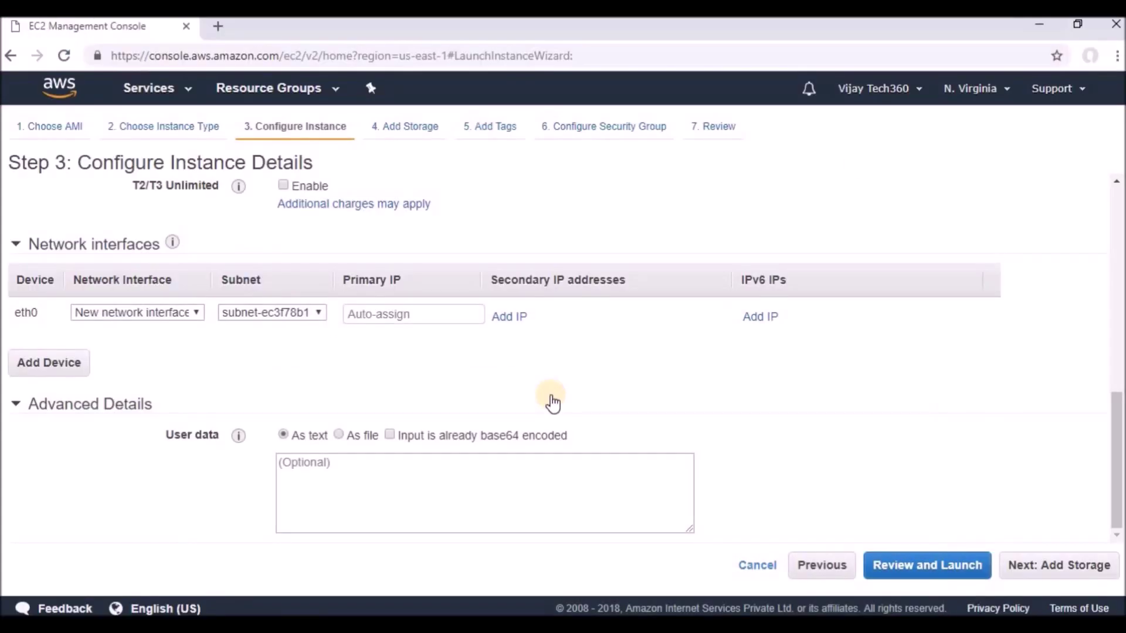
click(427, 506)
text(#!/bin/bash yum install httpd -y service httpd start cd /var/www/html/ echo 'Welcome Vijay Tech360 - First' > /var/www/html/index.html)
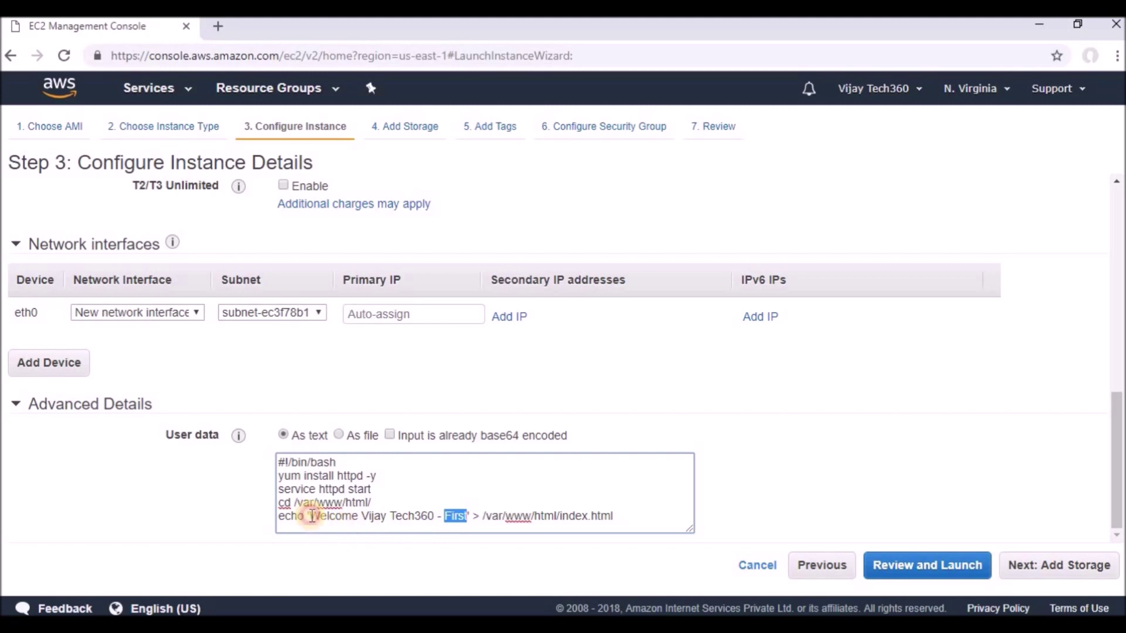
drag(310, 516, 466, 514)
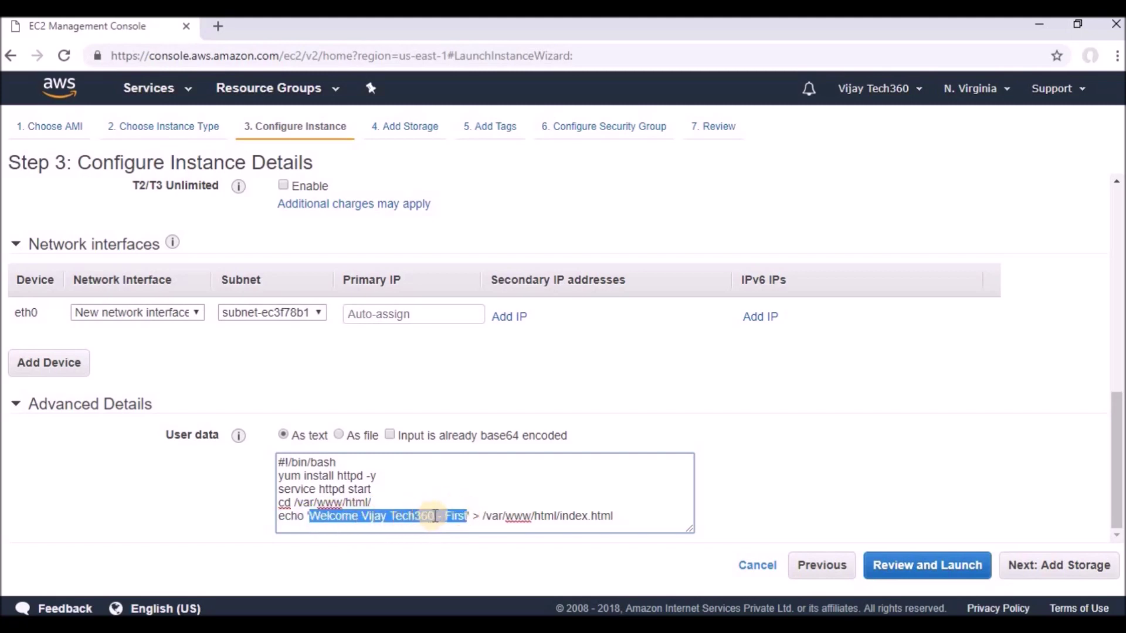
click(462, 516)
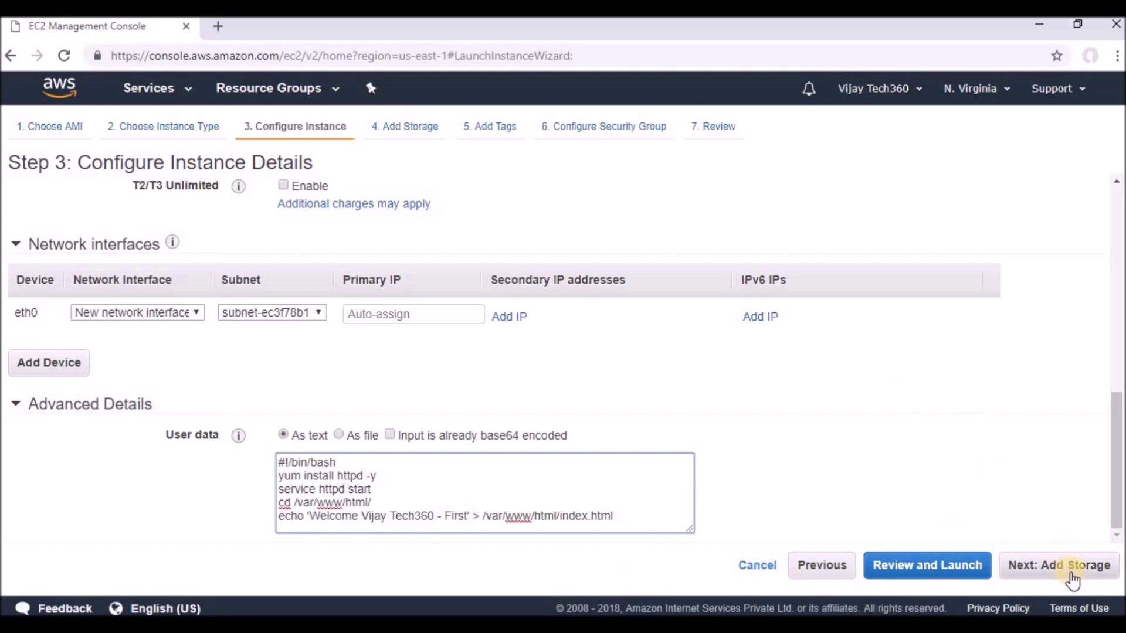
Step: Skip past Storage and Tags and rename the new security group to TestingSGALB
click(1072, 578)
click(1072, 578)
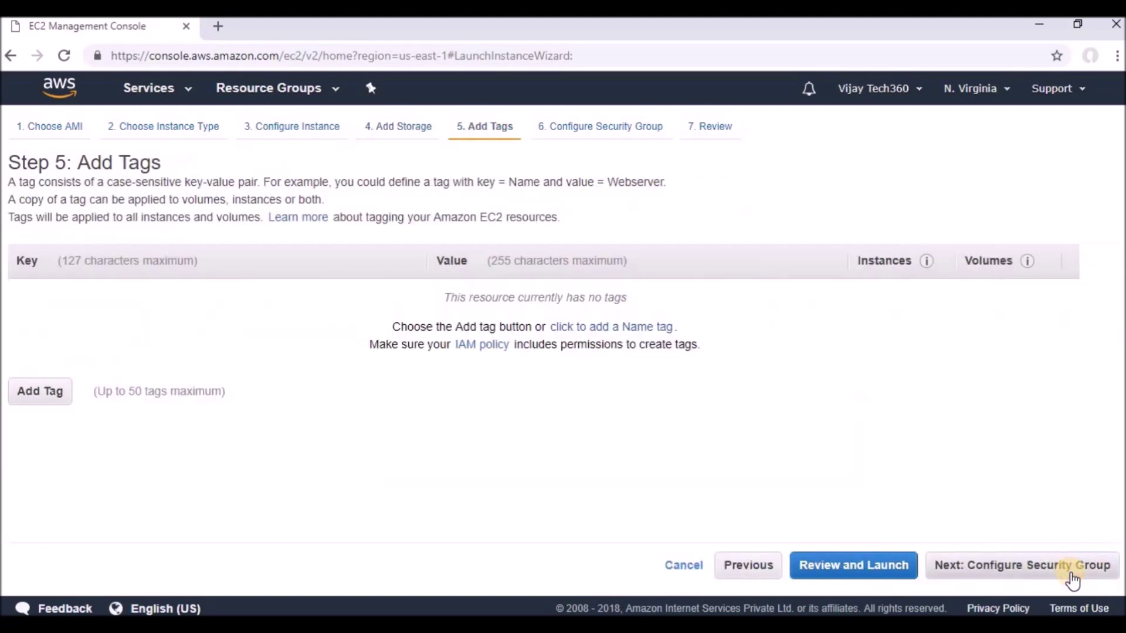
click(1072, 578)
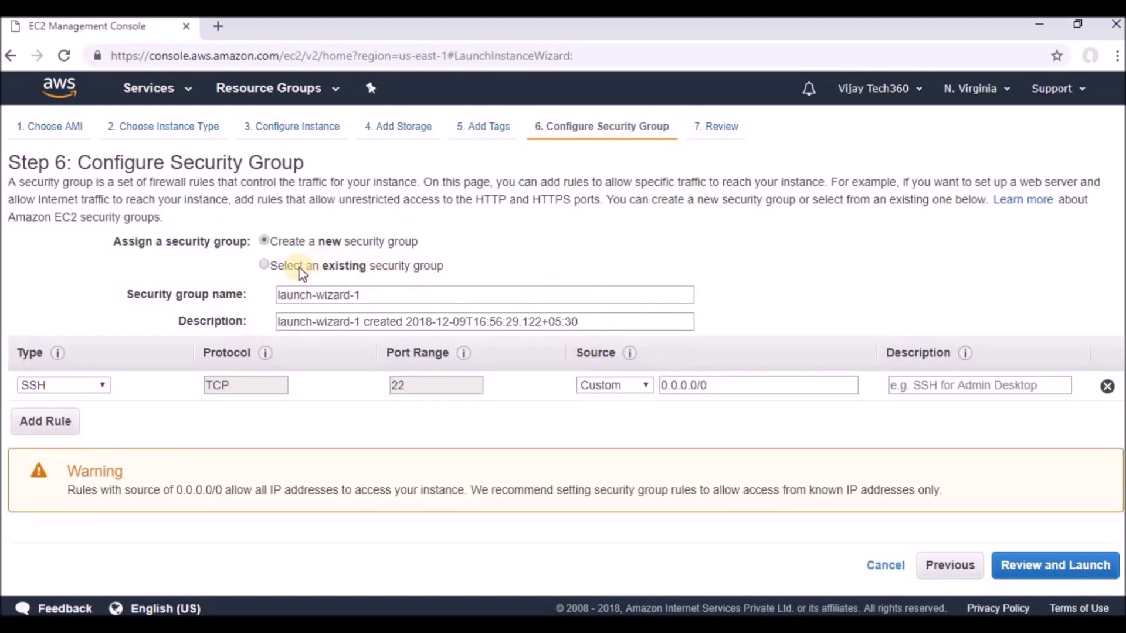
drag(372, 296, 229, 295)
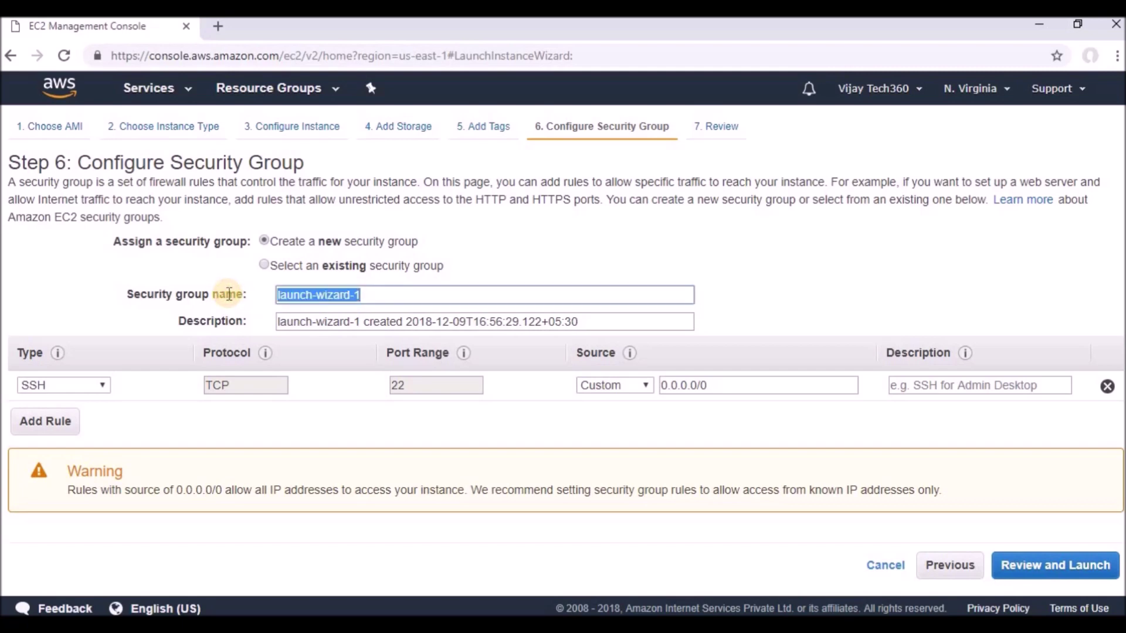
key(BackSpace)
text(TestingSGALB)
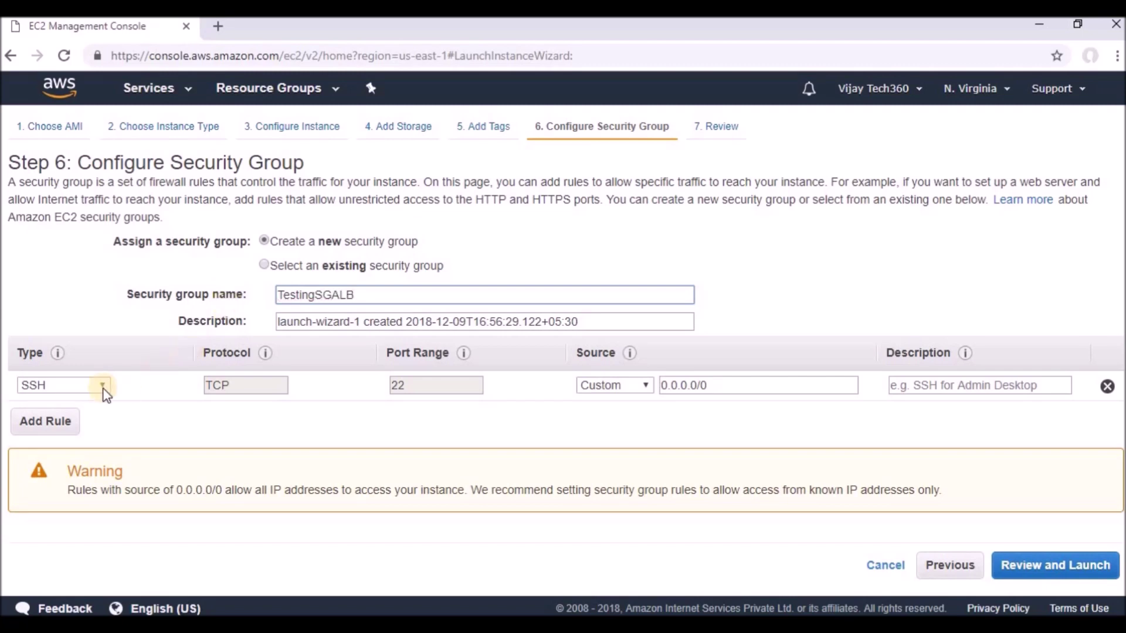
Step: Add an HTTP inbound rule and set both SSH and HTTP sources to Anywhere
click(48, 421)
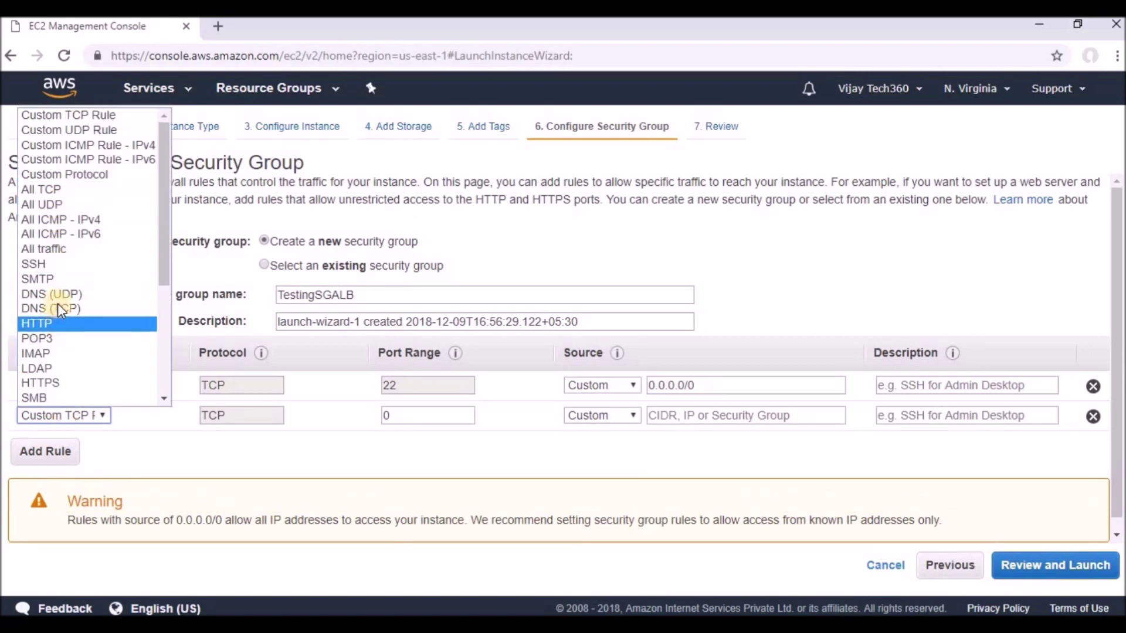
click(55, 326)
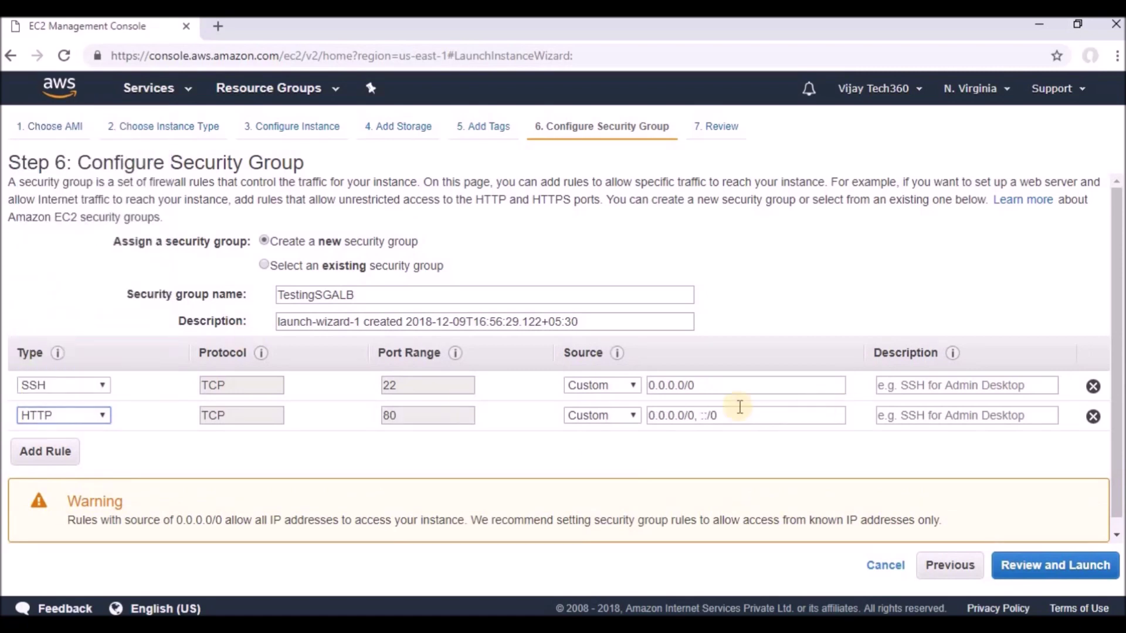
click(629, 385)
click(620, 417)
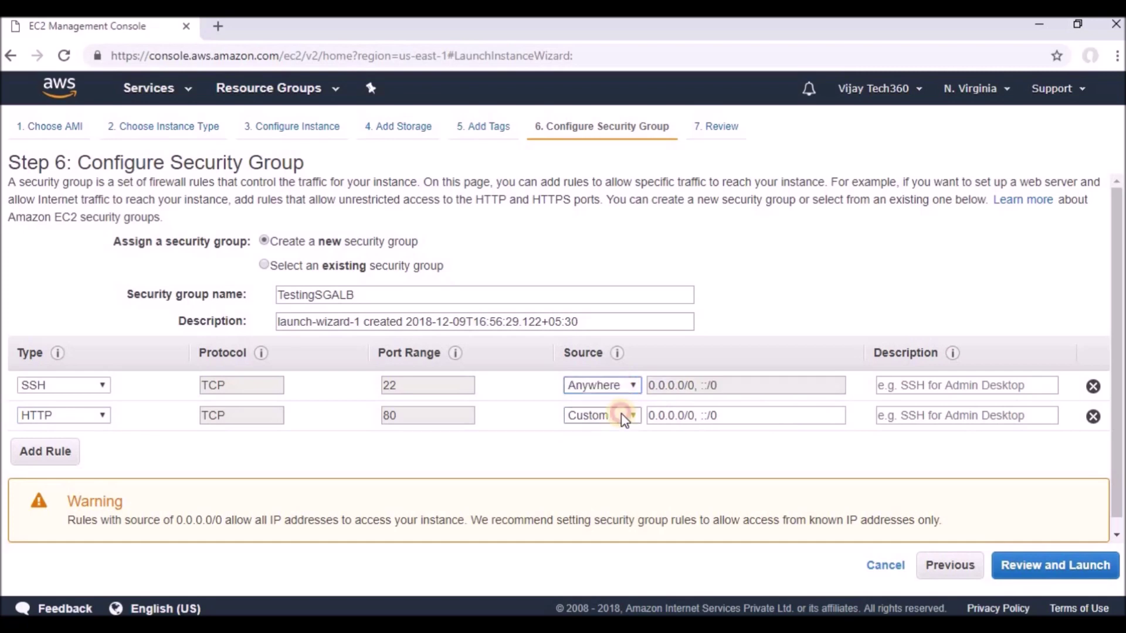
click(620, 446)
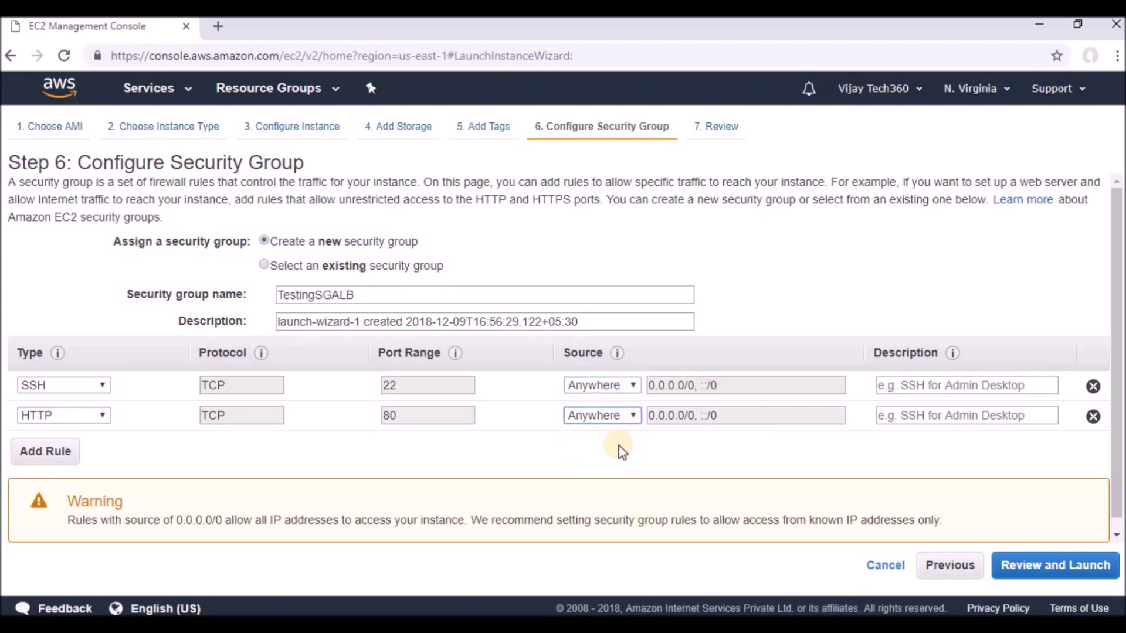
Step: Launch with key pair VijayTst acknowledged and view pending instance i-0150bee27d90810ac
click(1049, 572)
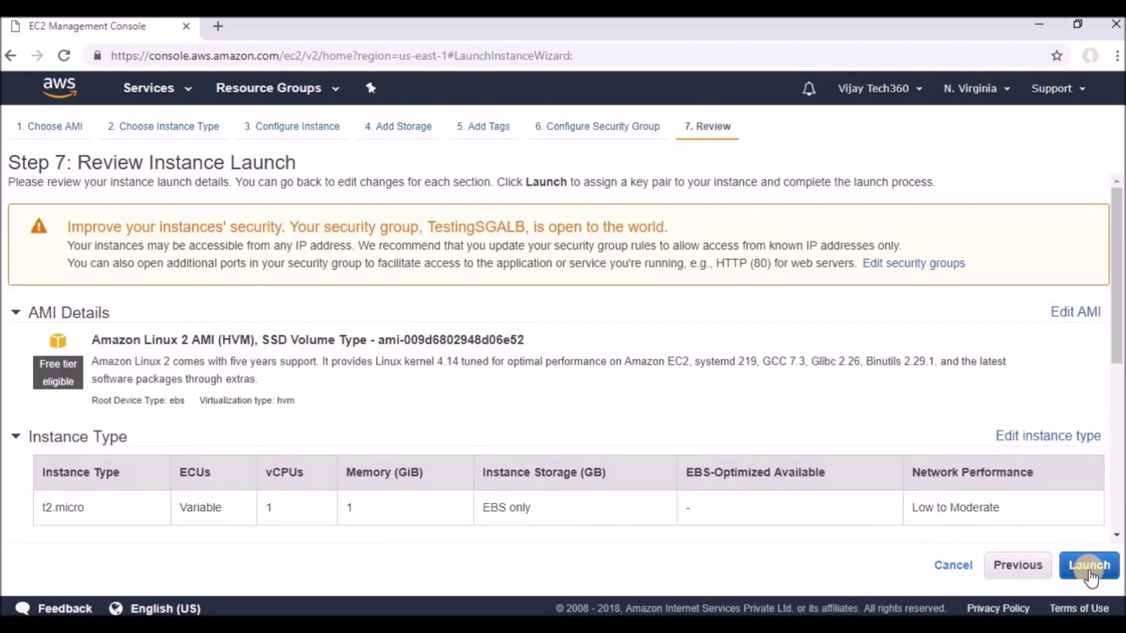
click(1090, 569)
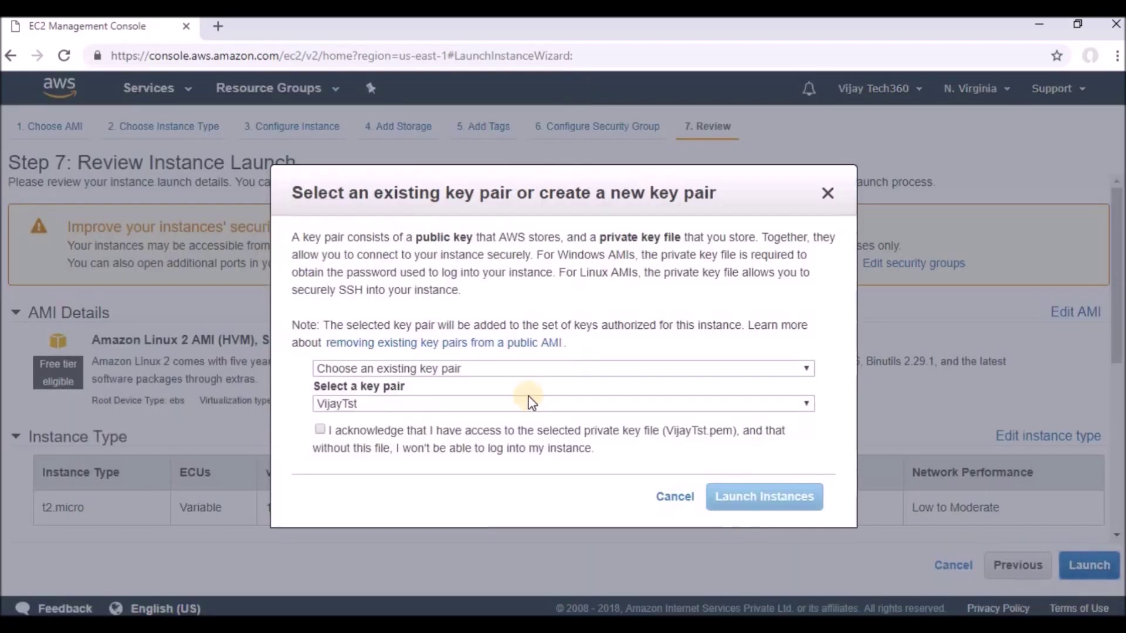
click(320, 429)
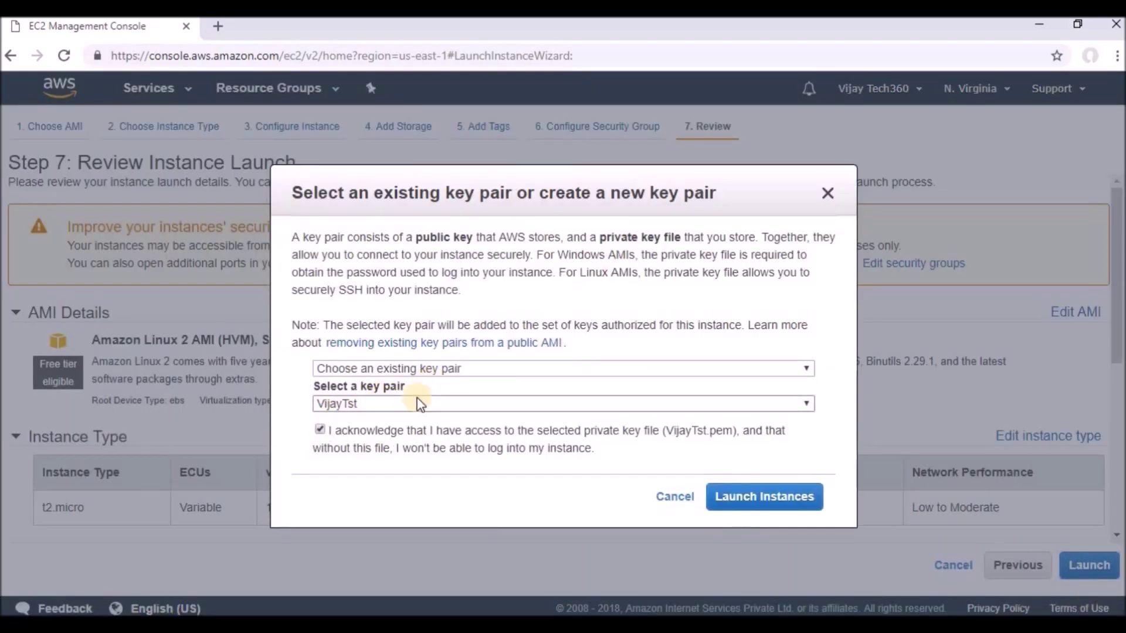
click(729, 496)
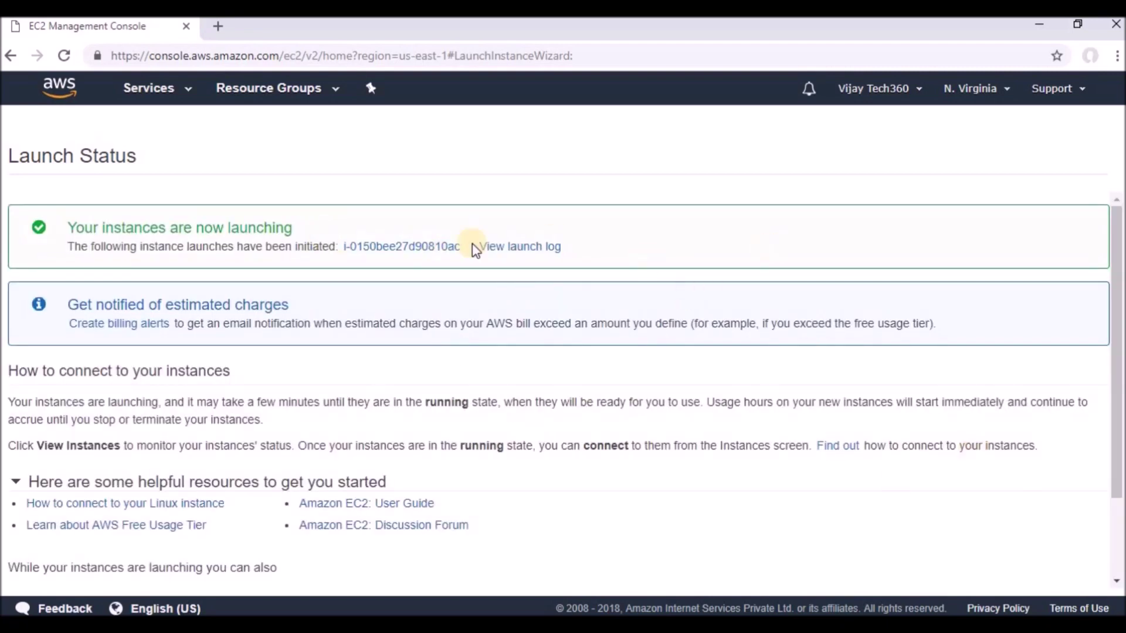
click(422, 248)
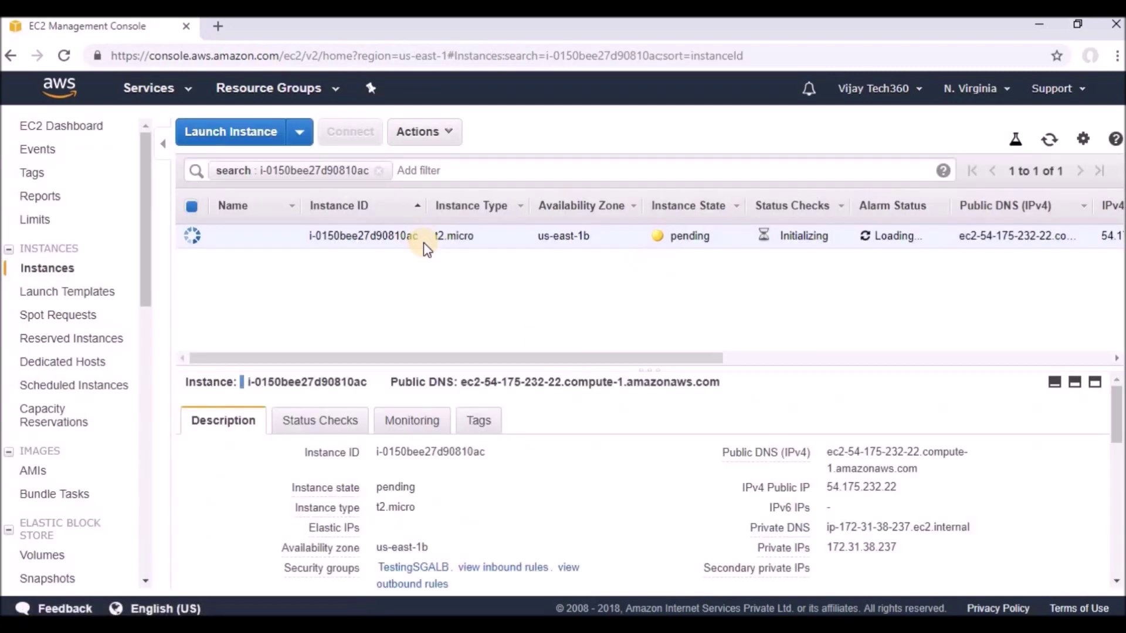
Step: Begin a second Amazon Linux 2 launch and reach the subnet choice on instance details
click(231, 134)
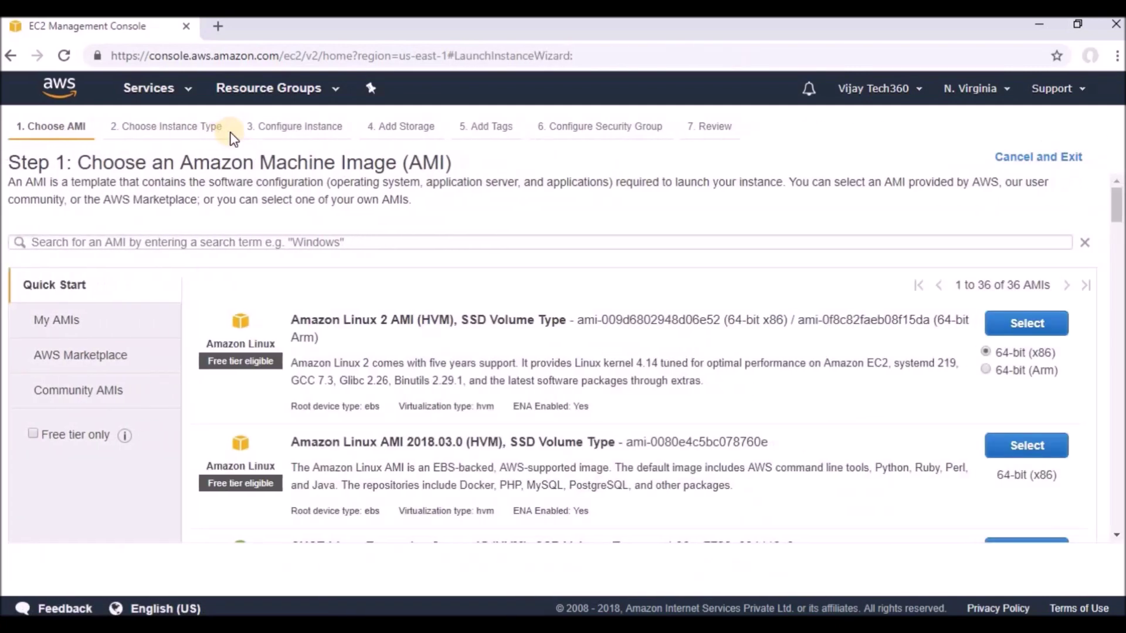
click(1047, 336)
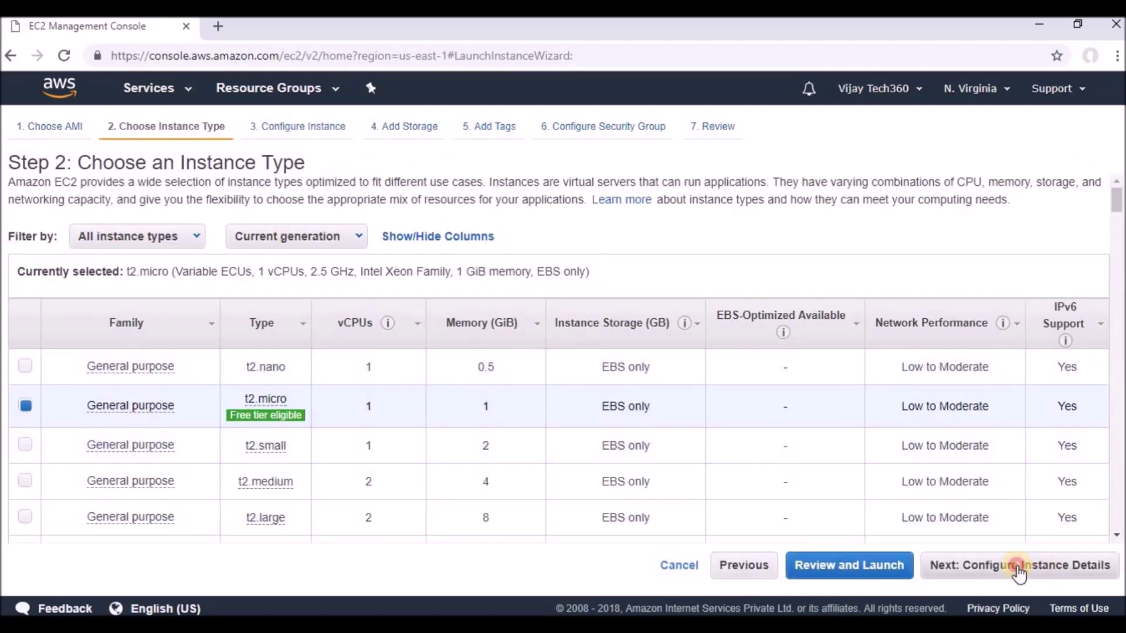
click(1019, 567)
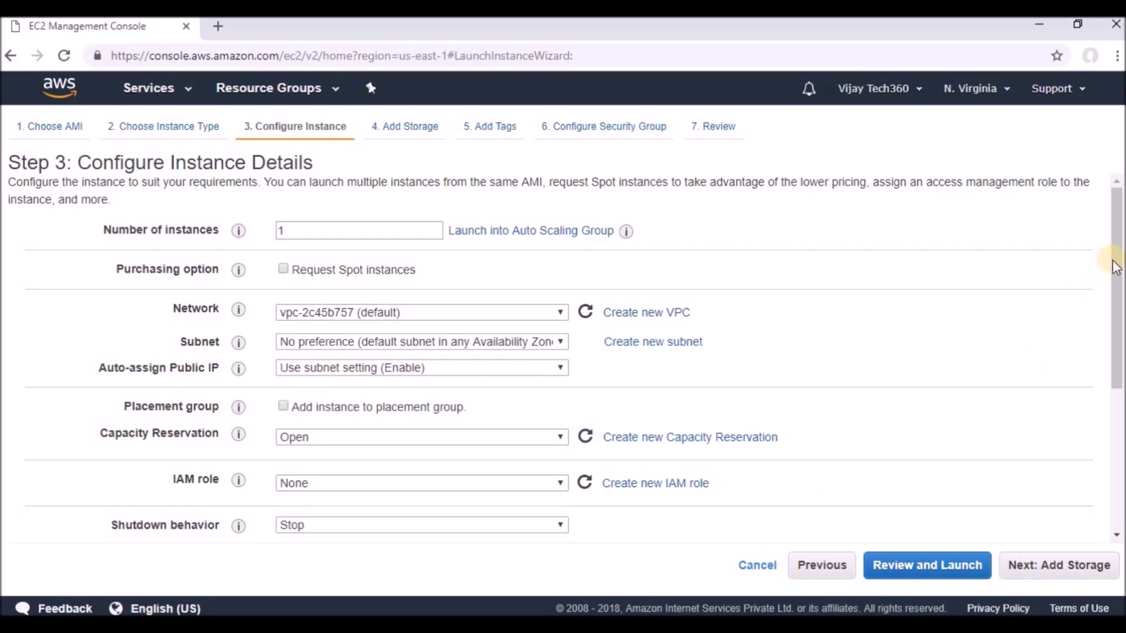
click(500, 343)
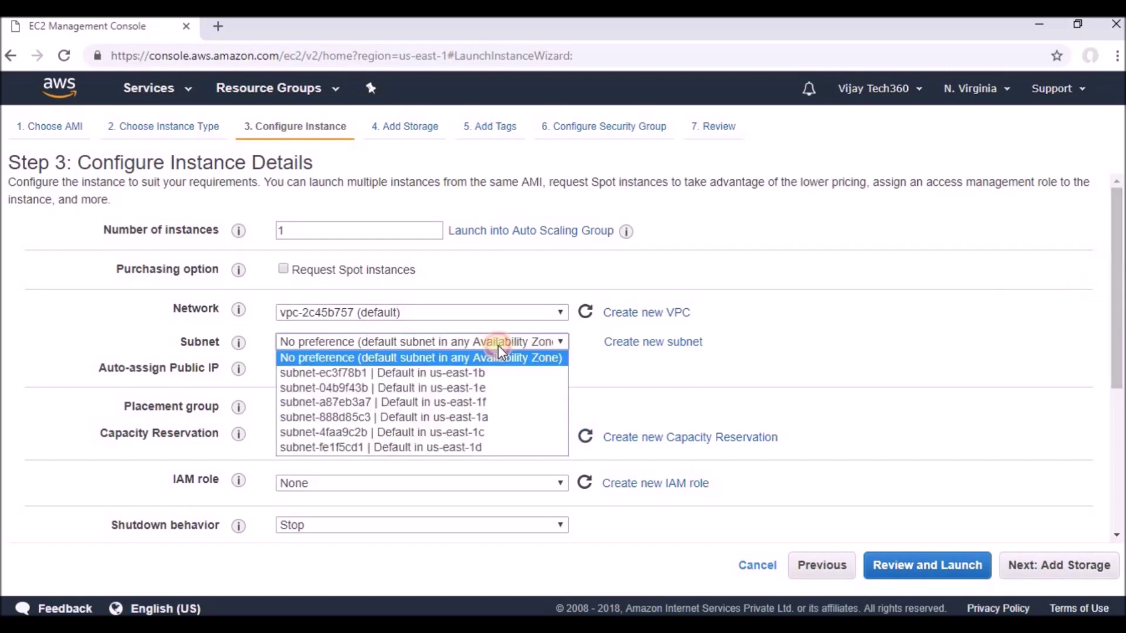
Step: Choose subnet us-east-1c and paste the httpd script, changing the welcome word to Second
click(493, 432)
drag(1118, 257, 1116, 455)
click(91, 527)
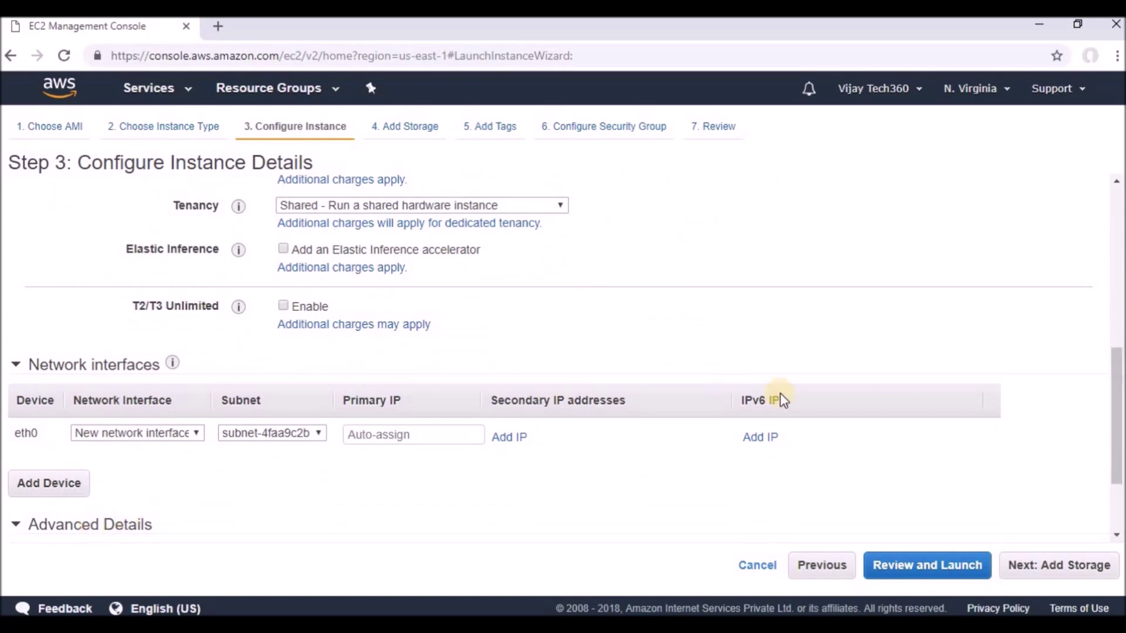
drag(1117, 360, 1116, 466)
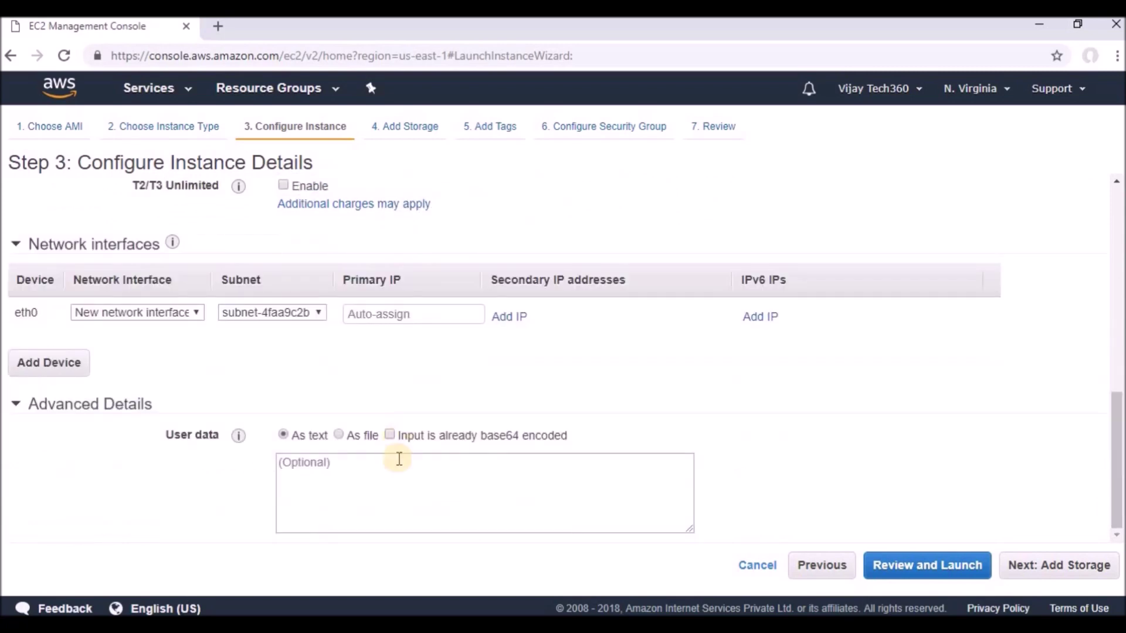
click(396, 479)
text(#!/bin/bash yum install httpd -y service httpd start cd /var/www/html/ echo 'Welcome Vijay Tech360 - First' > /var/www/html/index.html)
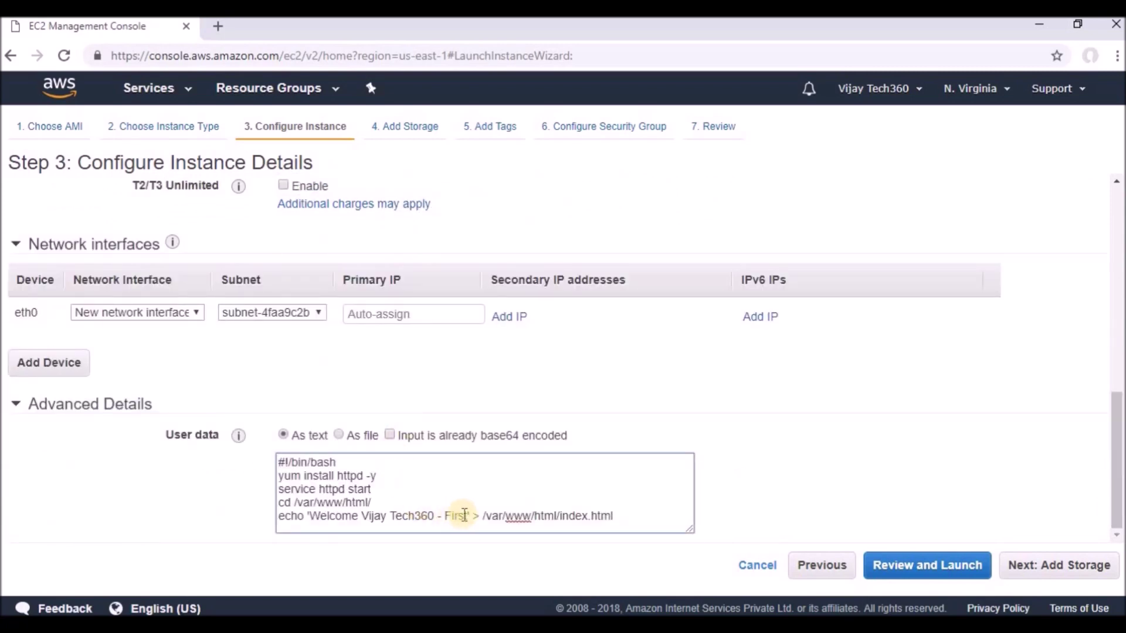
key(BackSpace)
key(BackSpace)
key(BackSpace)
key(BackSpace)
key(BackSpace)
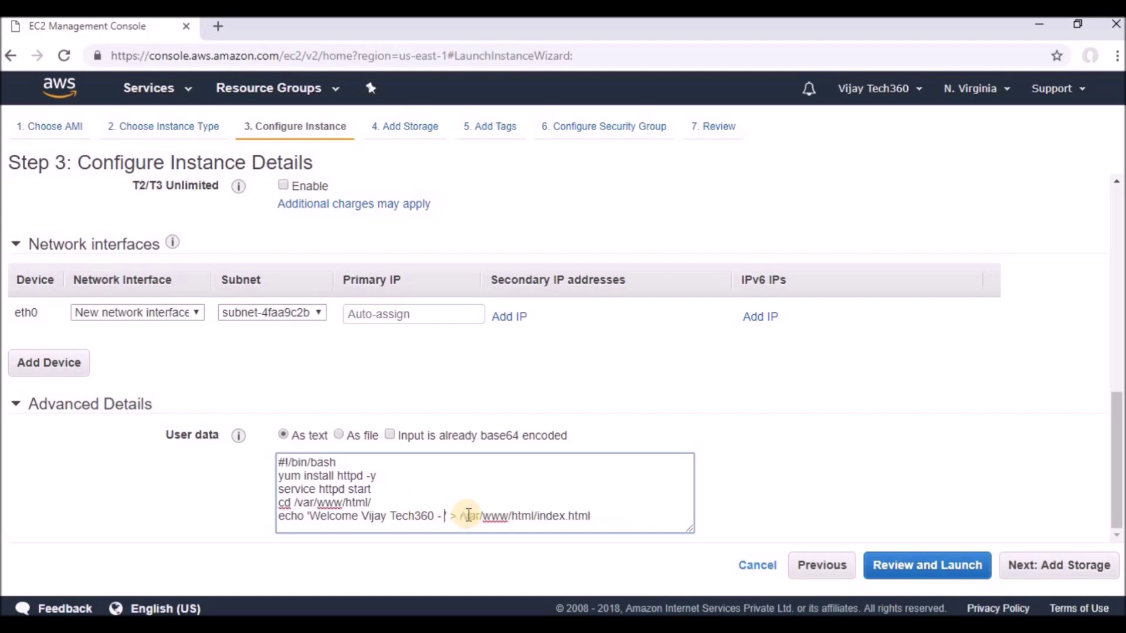
text(Seco)
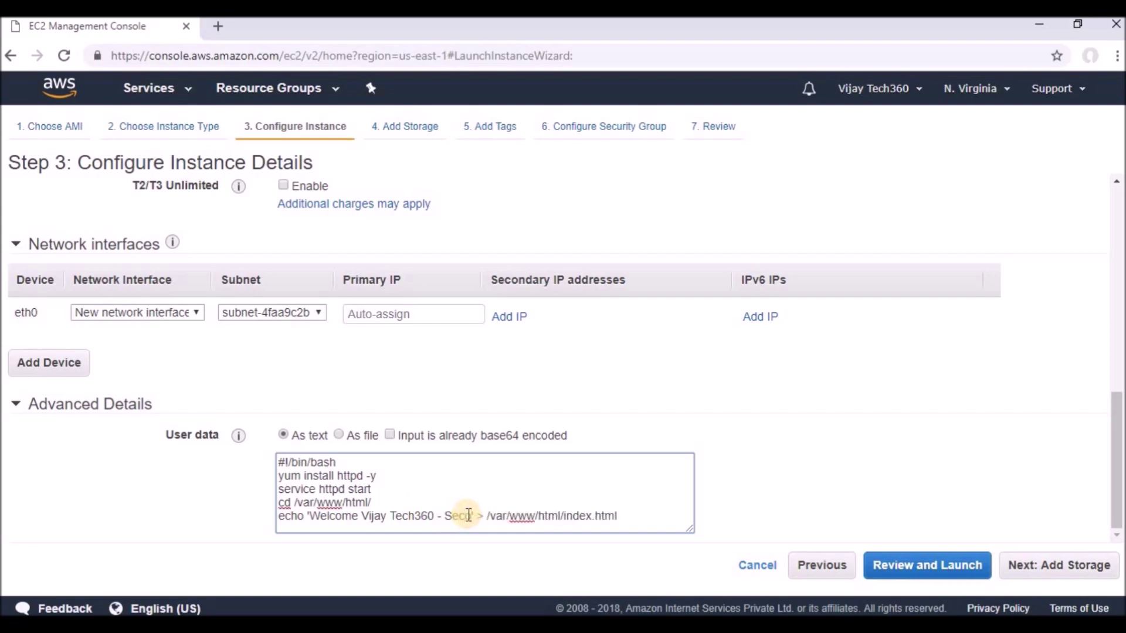
text(nd)
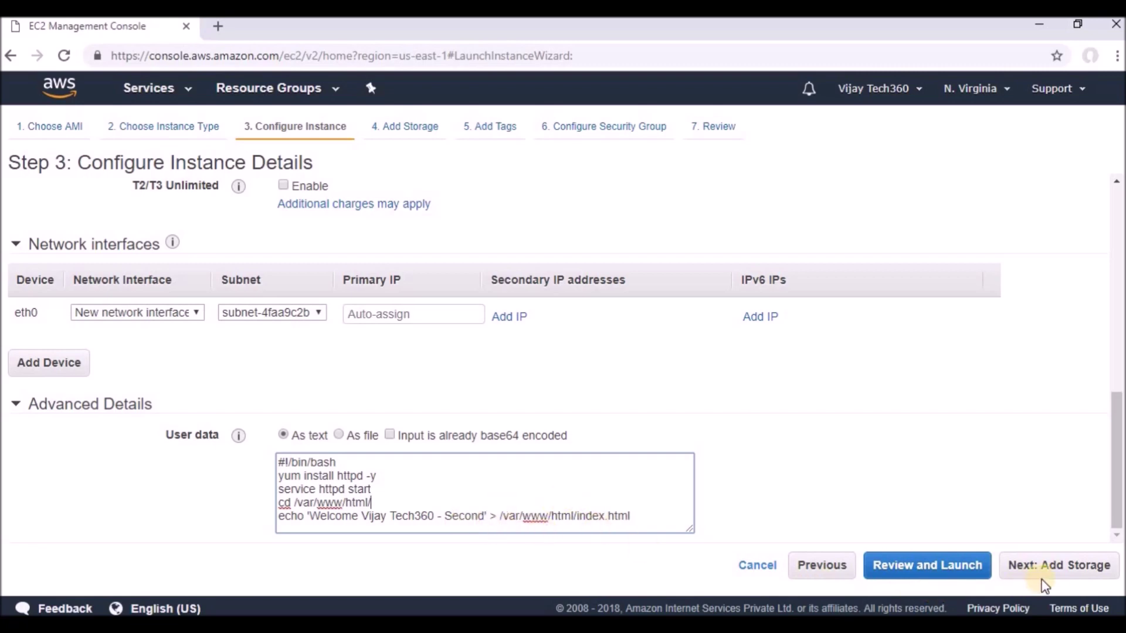
Step: Assign the existing TestingSGALB security group to the instance
click(1060, 576)
click(1059, 573)
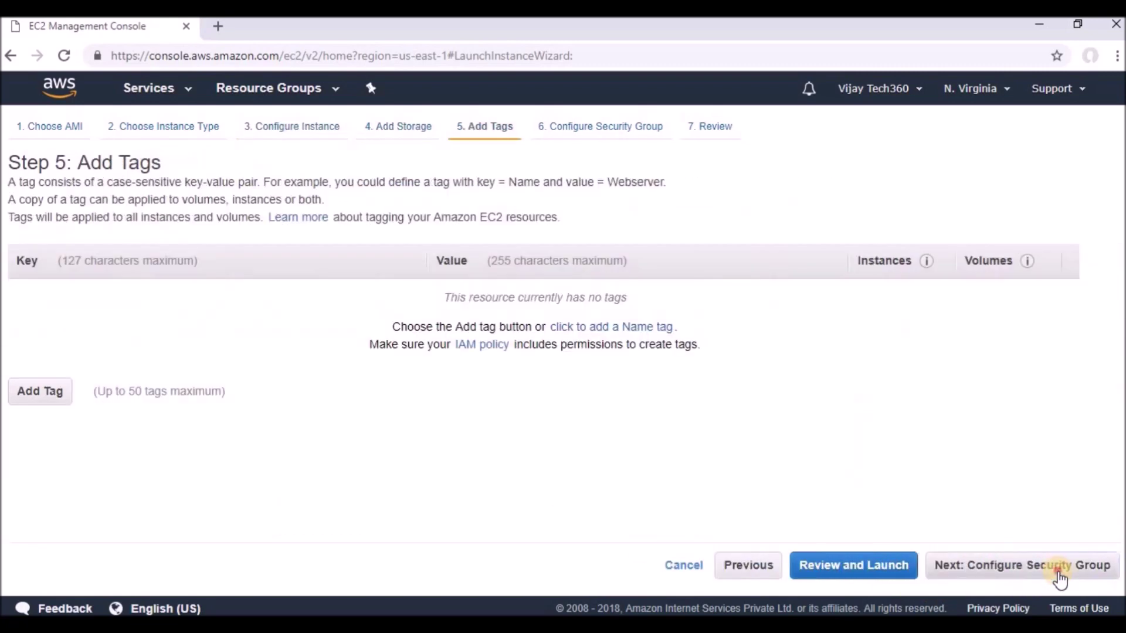
click(338, 265)
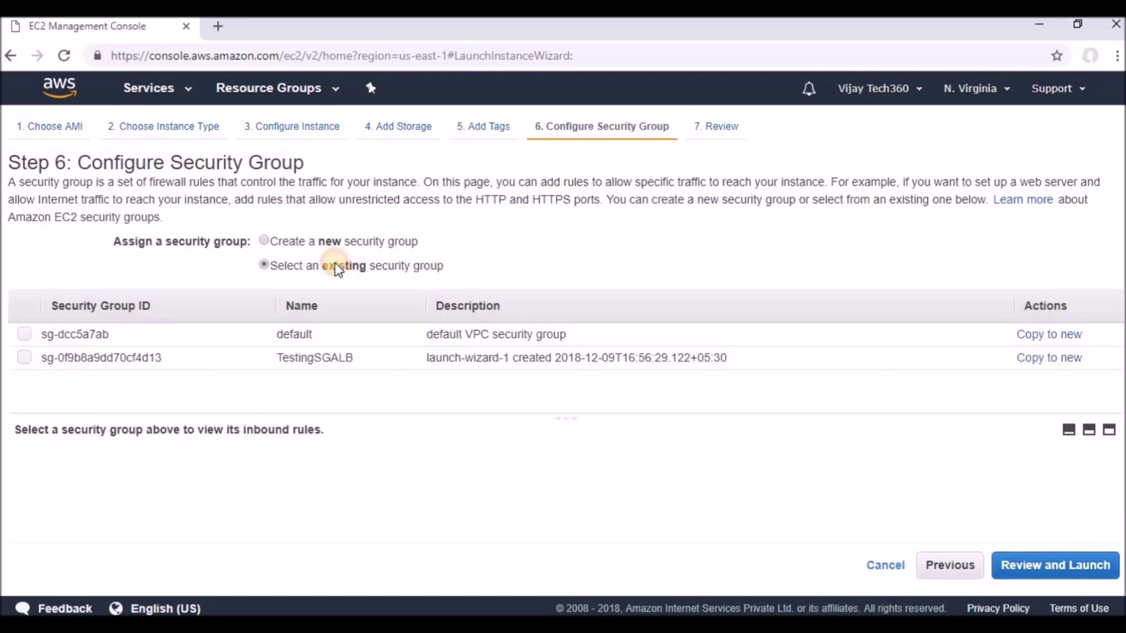
click(21, 360)
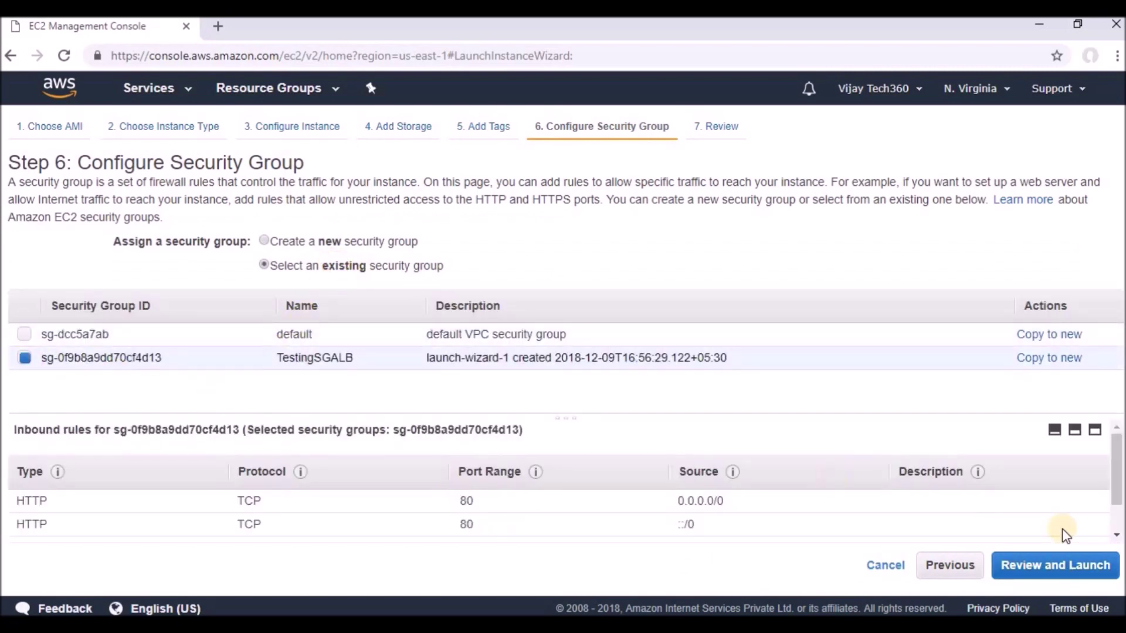
Step: Launch with the key pair acknowledged and view pending instance i-084834bd959eab111
click(1069, 568)
click(1073, 566)
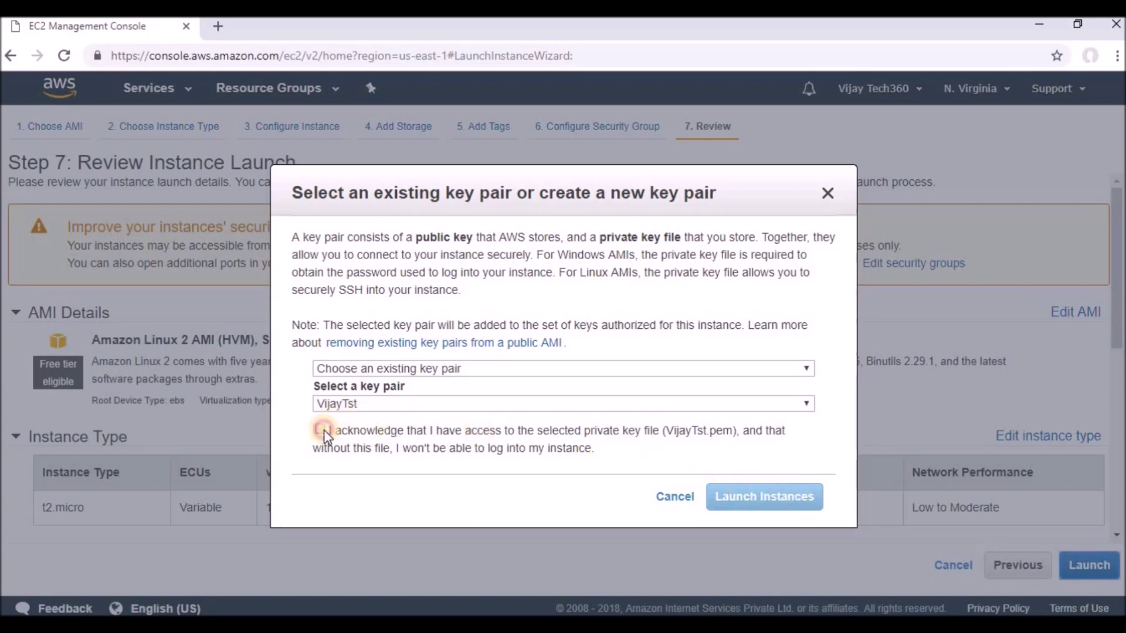
click(321, 430)
click(779, 500)
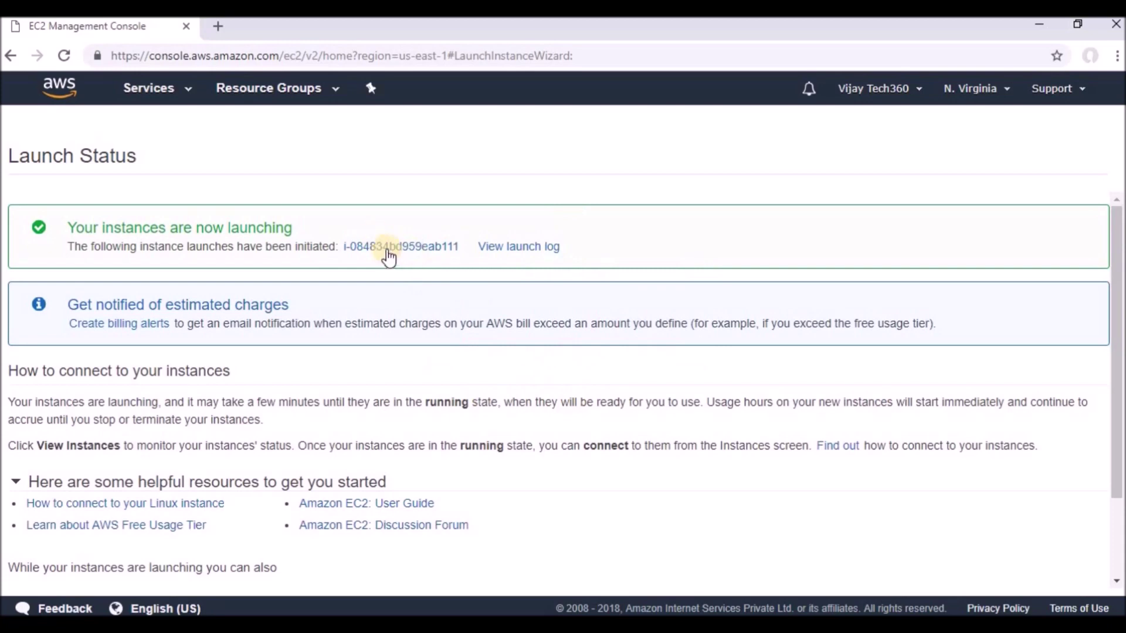
click(388, 251)
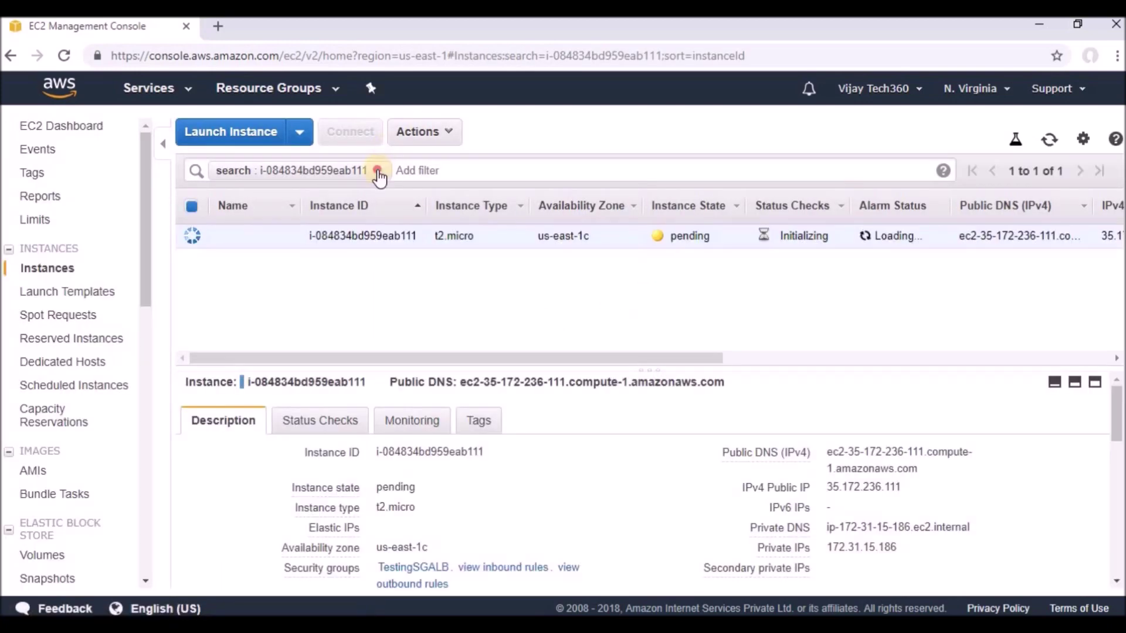
Step: Show all six instances sorted by Instance State, then go to Target Groups
click(378, 171)
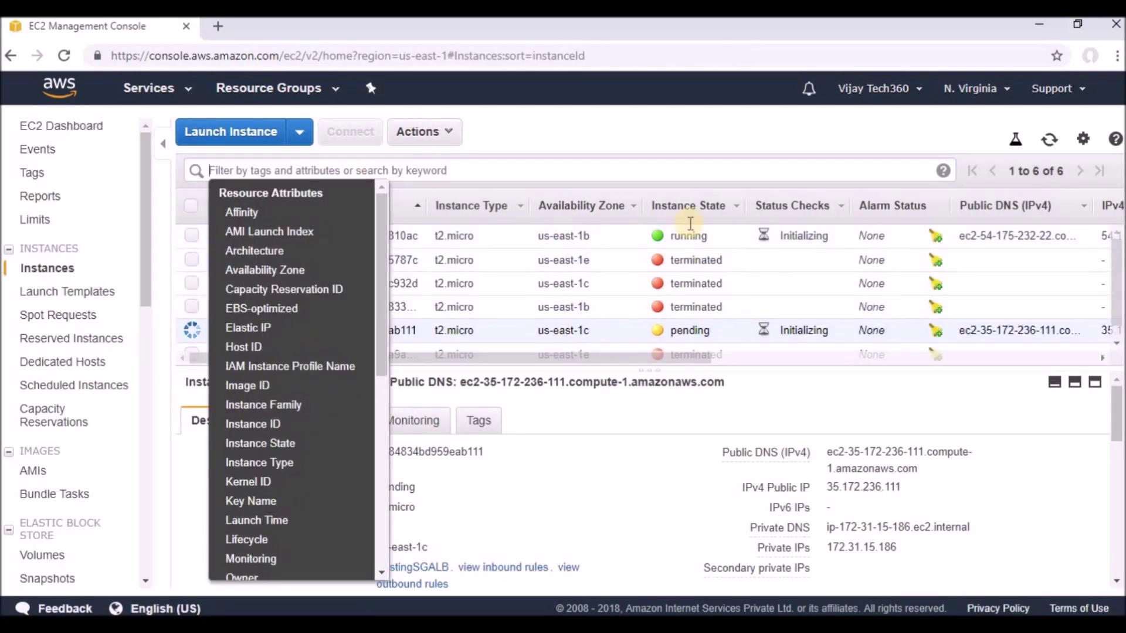
click(686, 209)
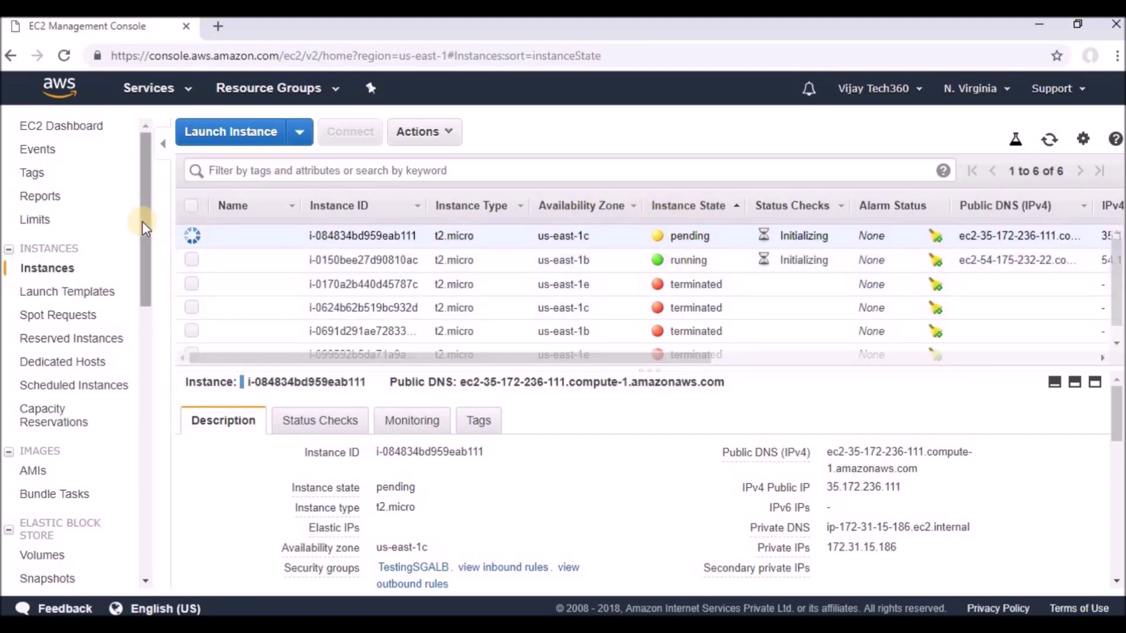
drag(146, 229, 145, 397)
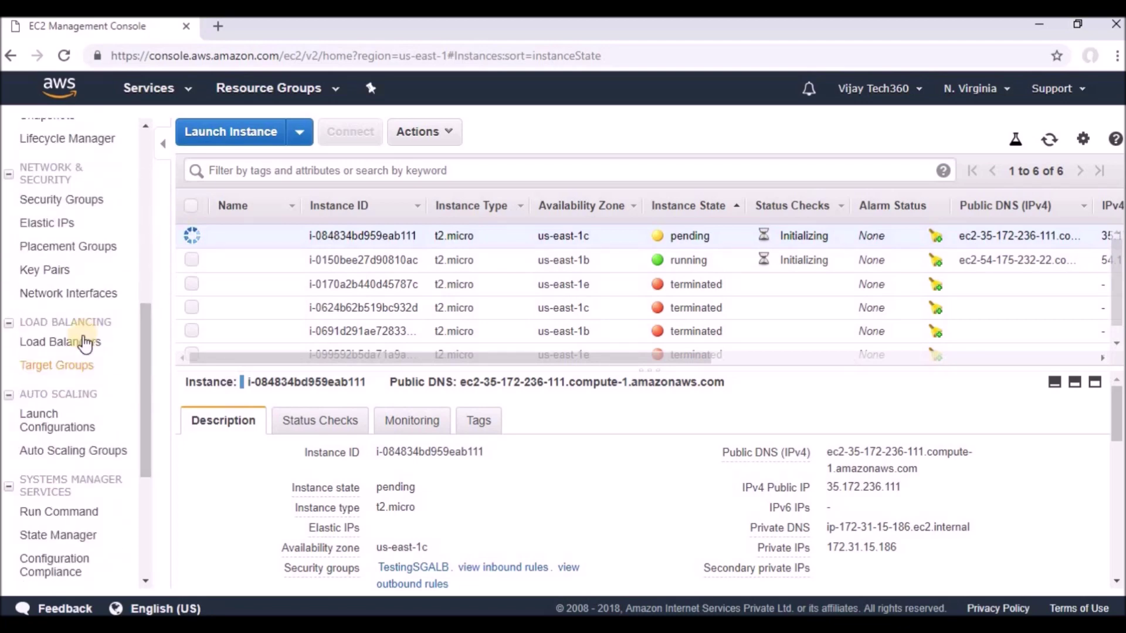
click(79, 371)
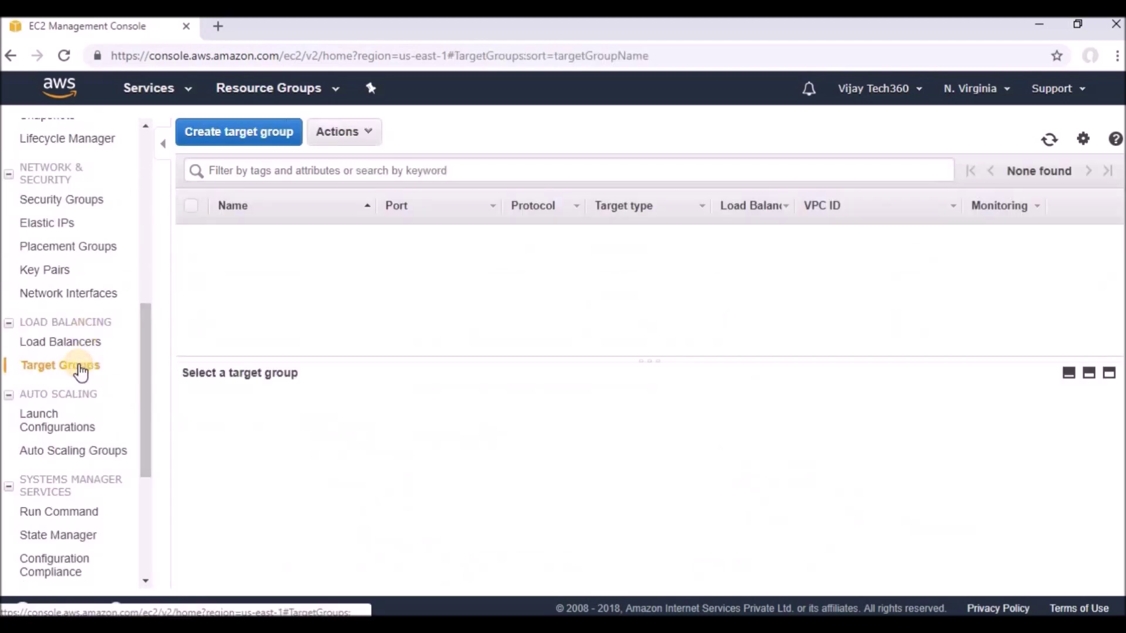
Step: Enter a name for a new HTTP:80 target group and set a 7-second health check interval
click(238, 138)
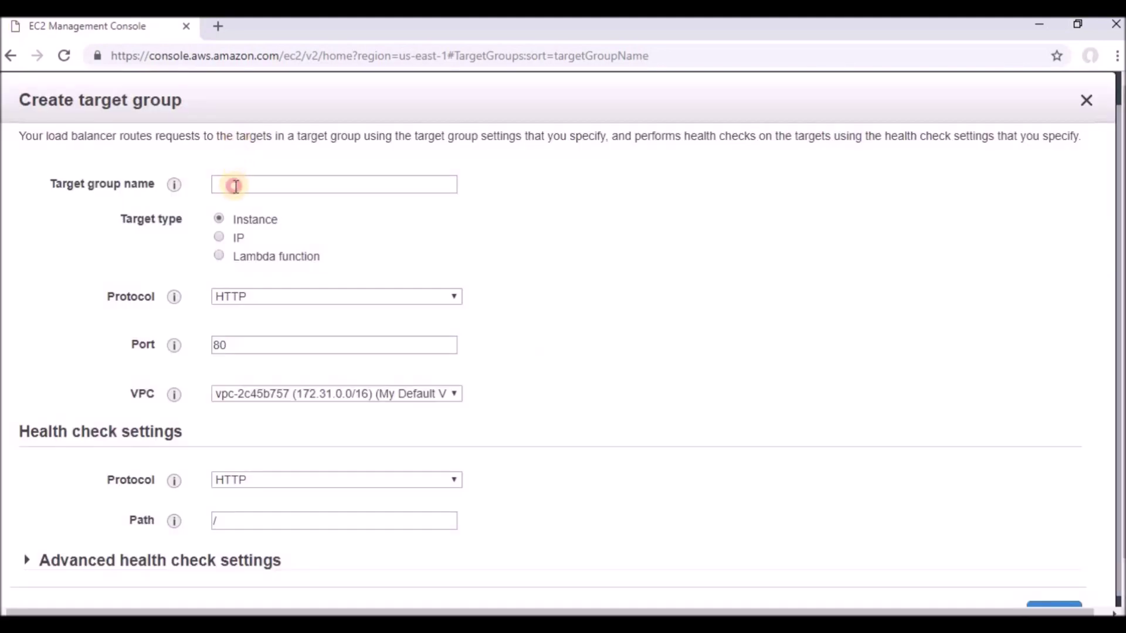
click(235, 186)
text(First)
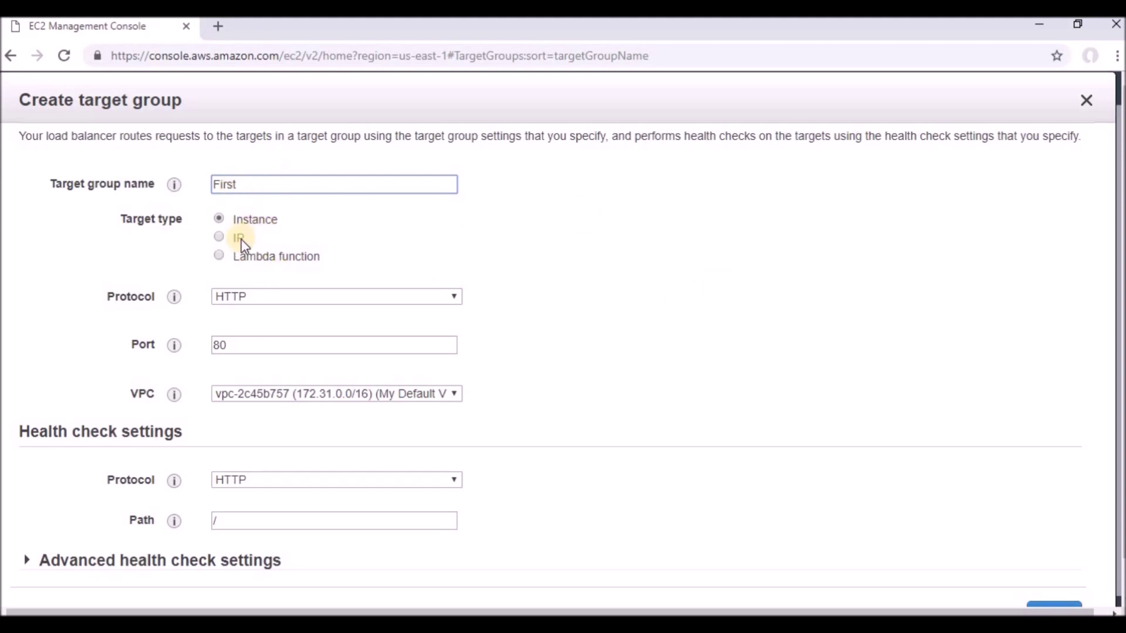
click(260, 223)
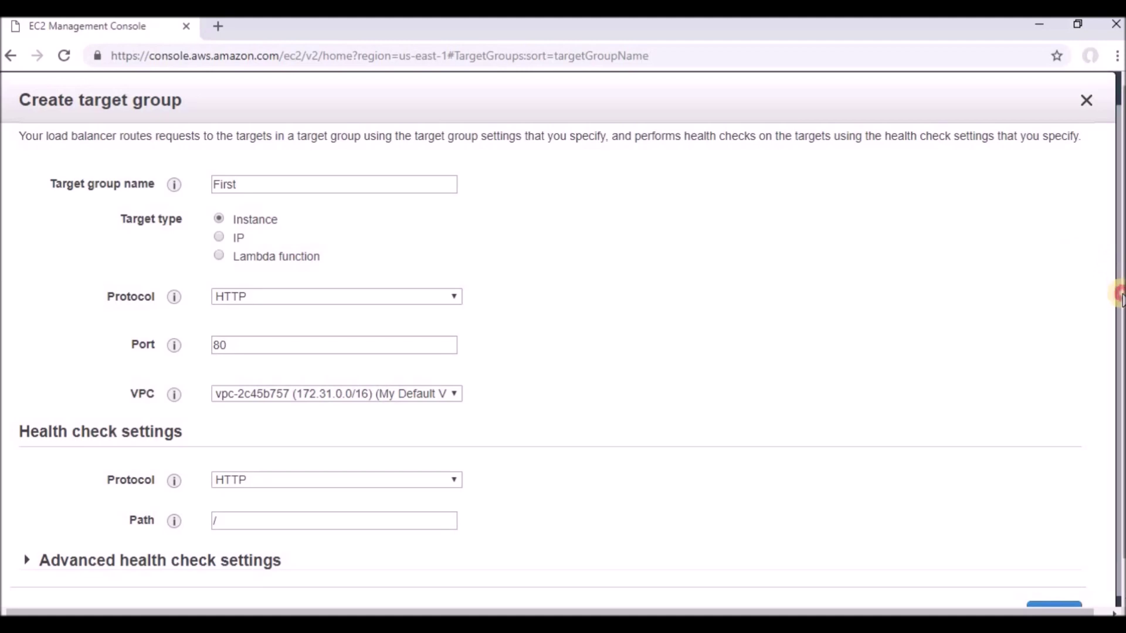
drag(1118, 357, 1120, 397)
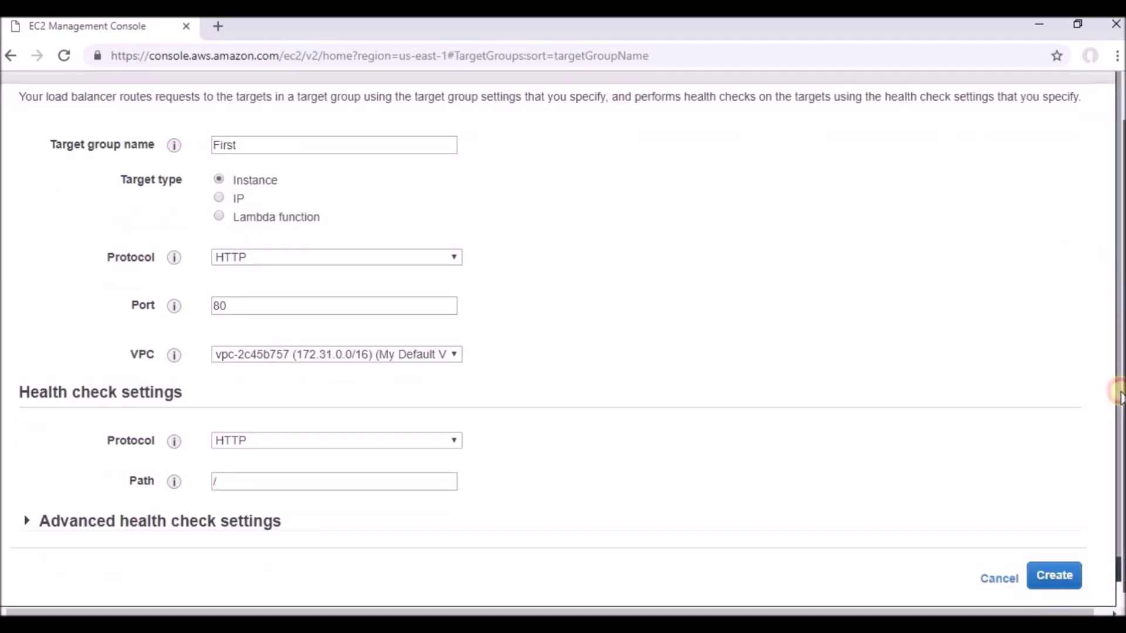
click(239, 518)
drag(1091, 335, 1091, 521)
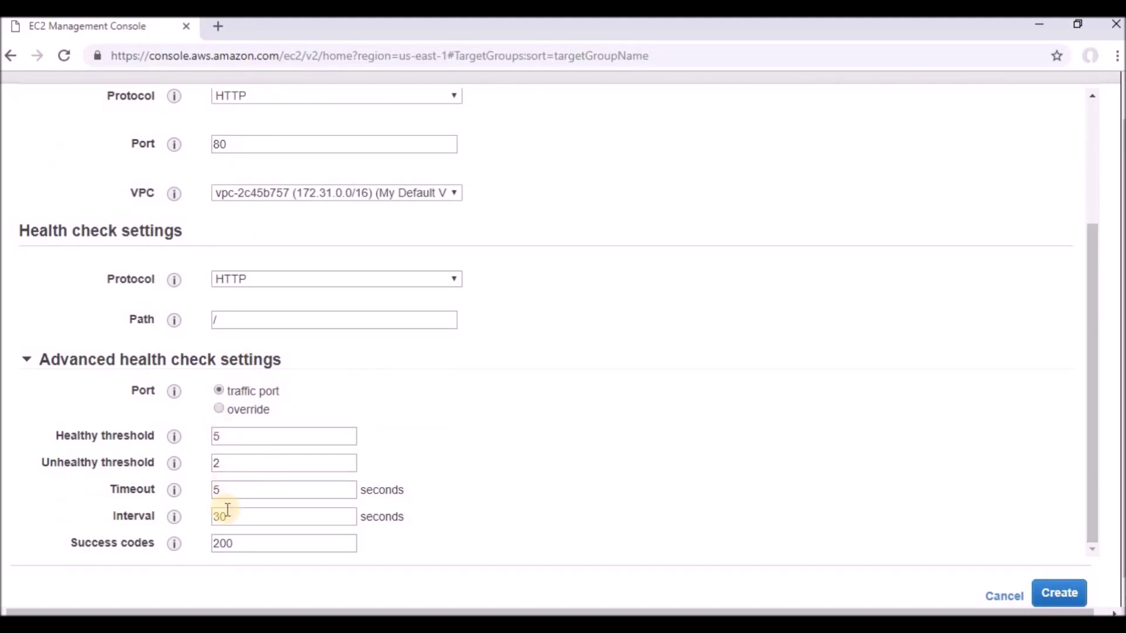
drag(227, 515, 209, 519)
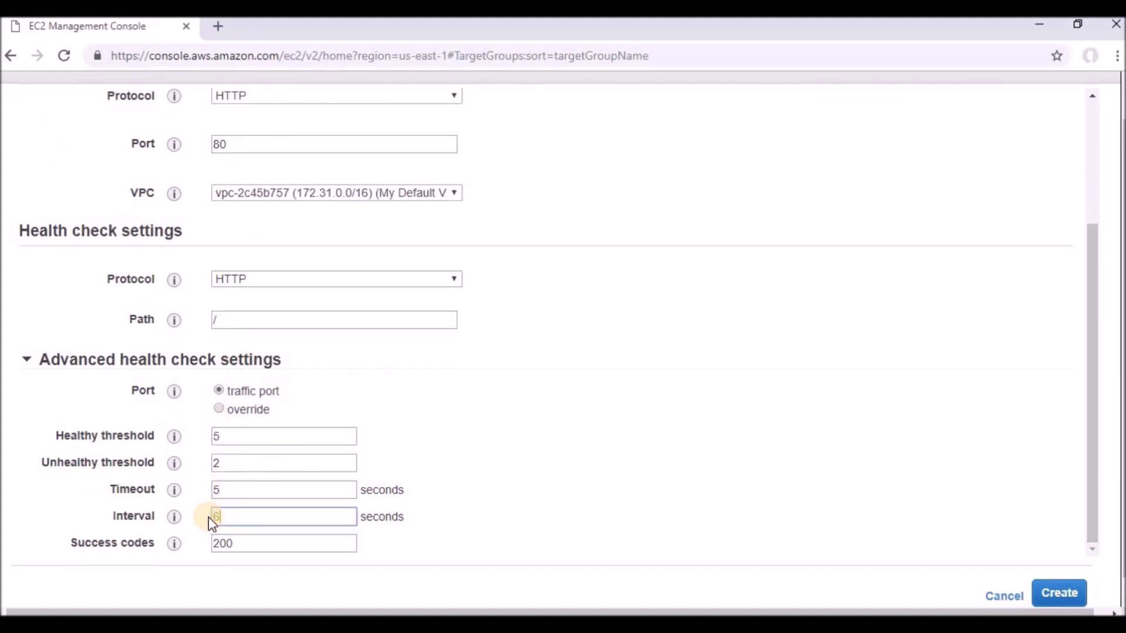
text(7)
click(462, 530)
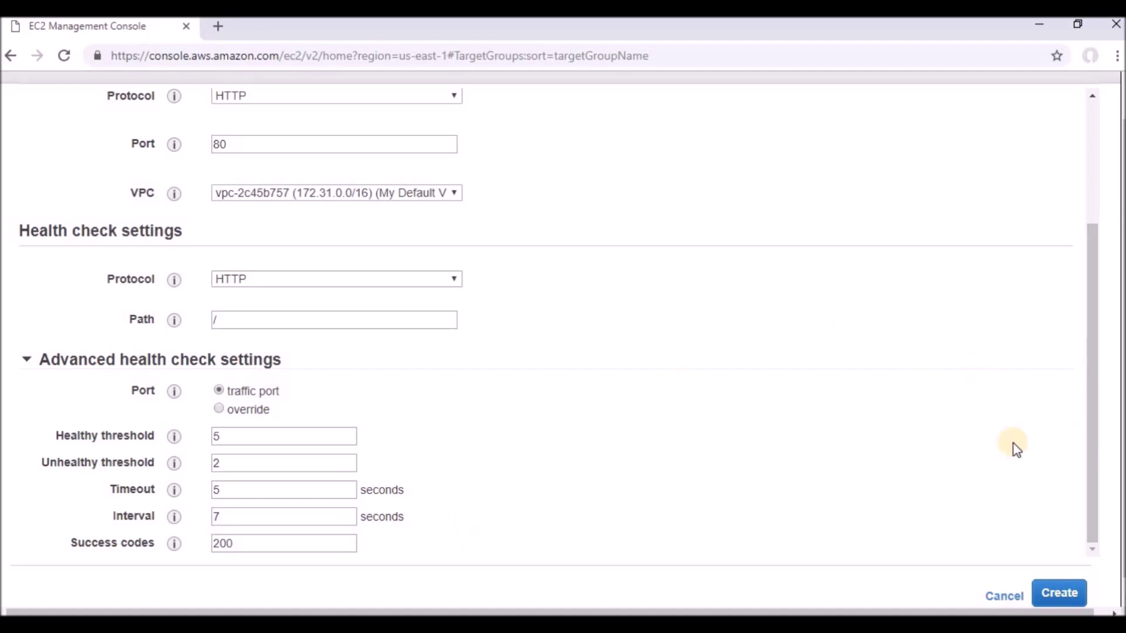
Step: Fix the invalid name to lowercase 'first' and create the target group
click(1054, 591)
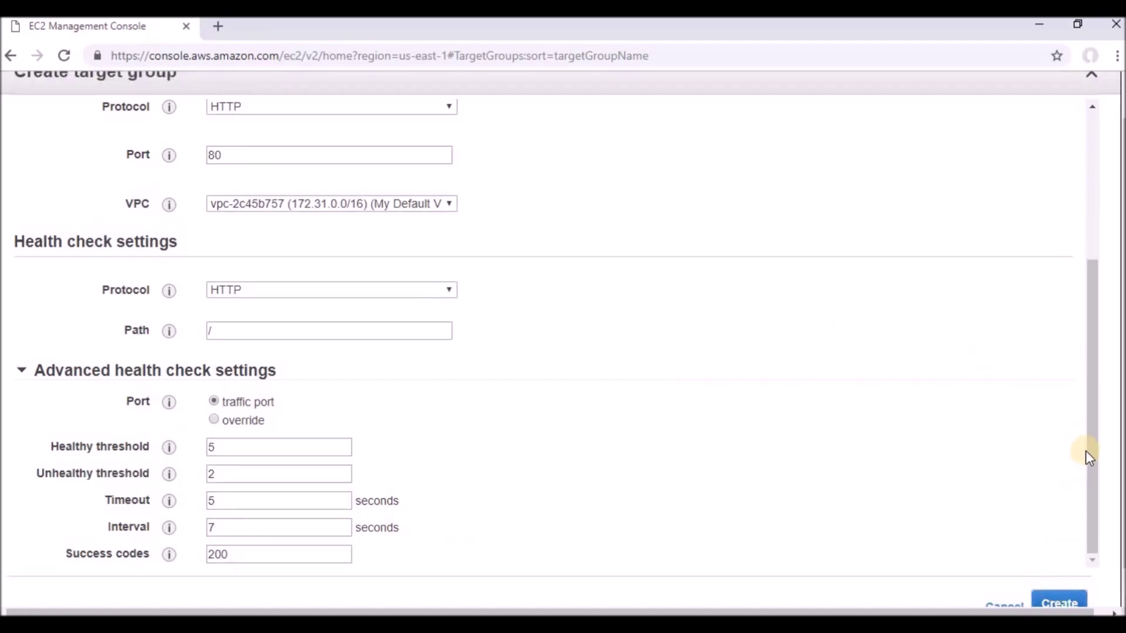
drag(1092, 468, 1088, 568)
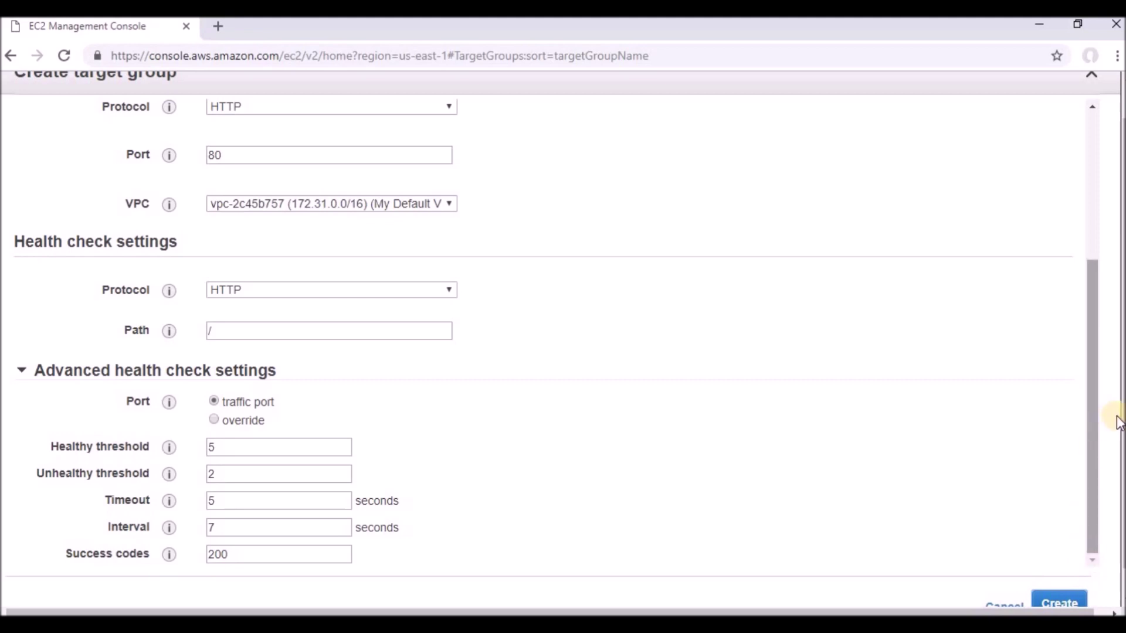
click(1089, 158)
click(273, 181)
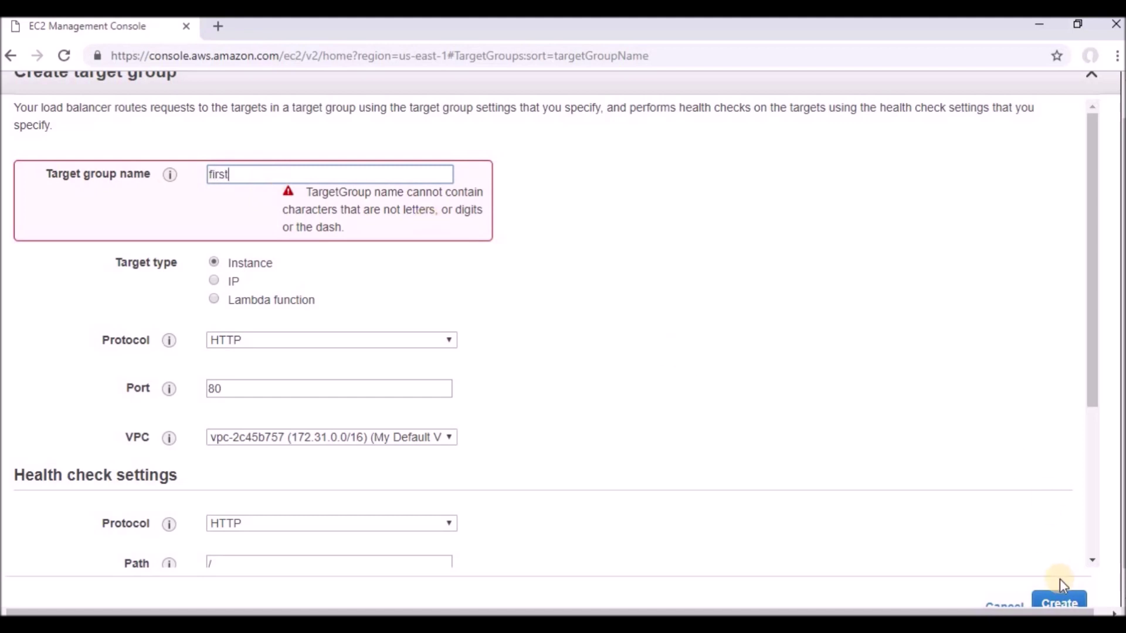
click(1061, 600)
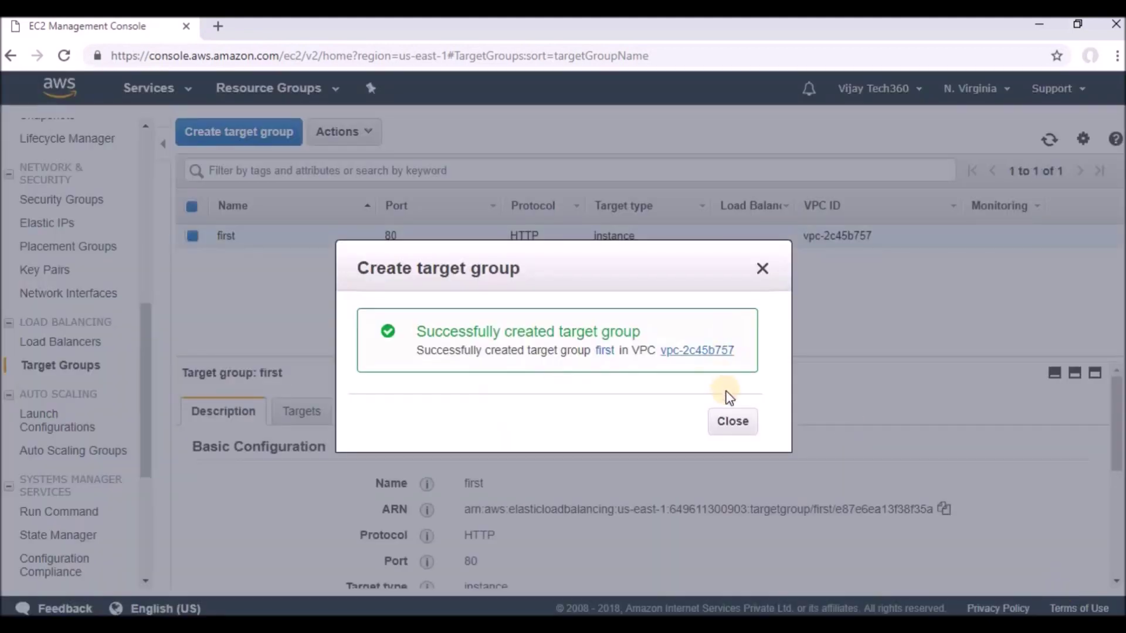
Step: Create HTTP:80 target group 'second' with an 8-second health check interval, closing both success messages
click(731, 422)
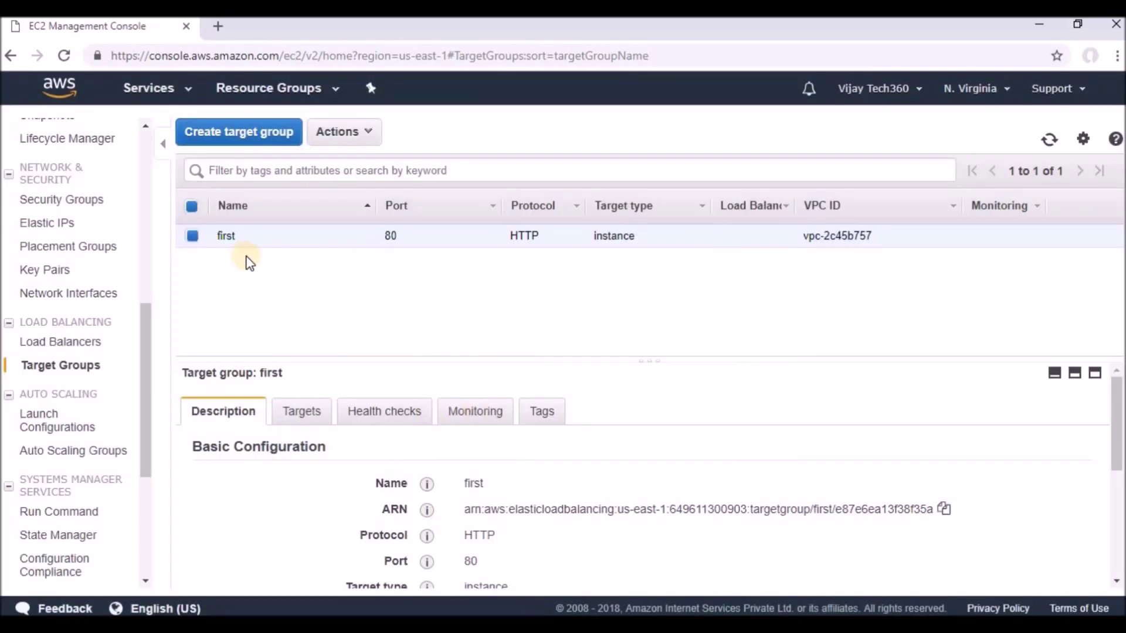
click(252, 133)
click(286, 207)
text(second)
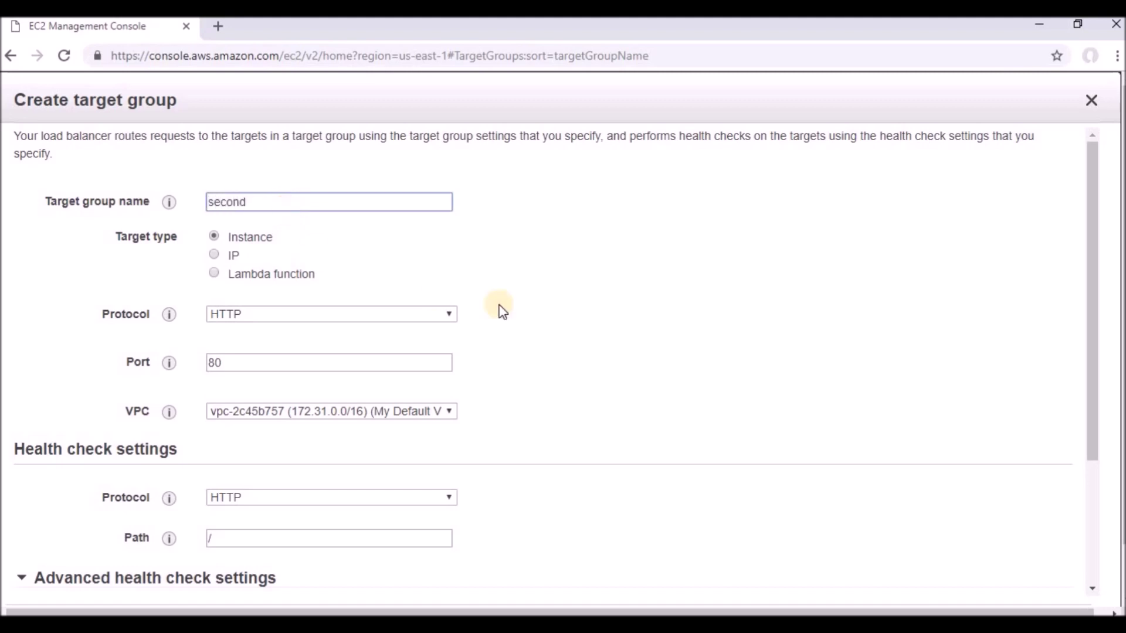
click(506, 308)
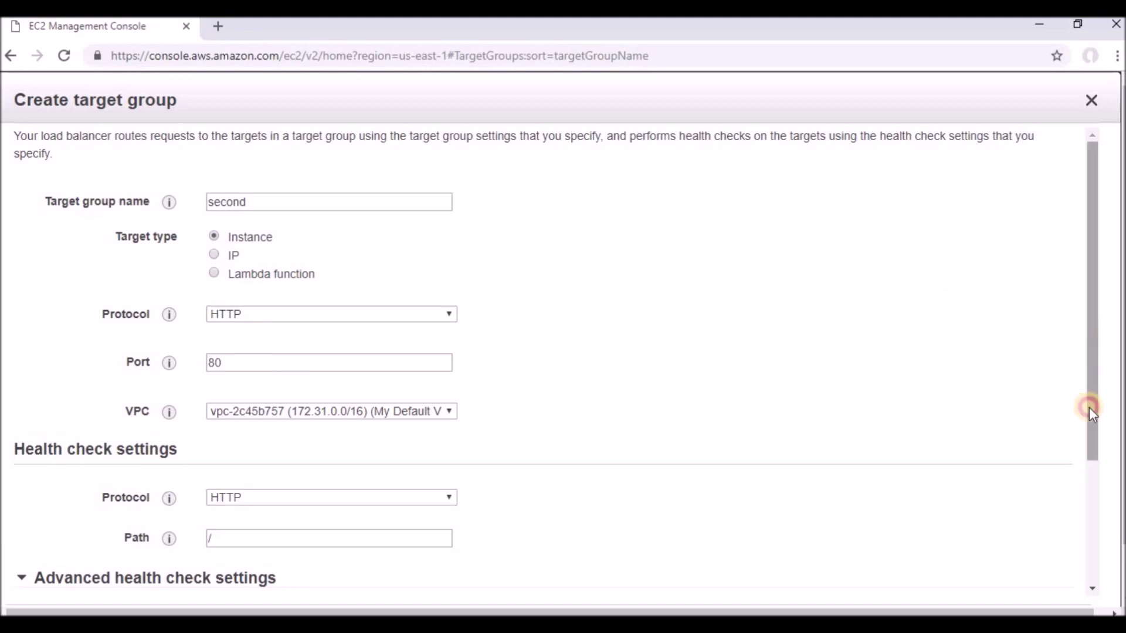
drag(1089, 407, 1081, 527)
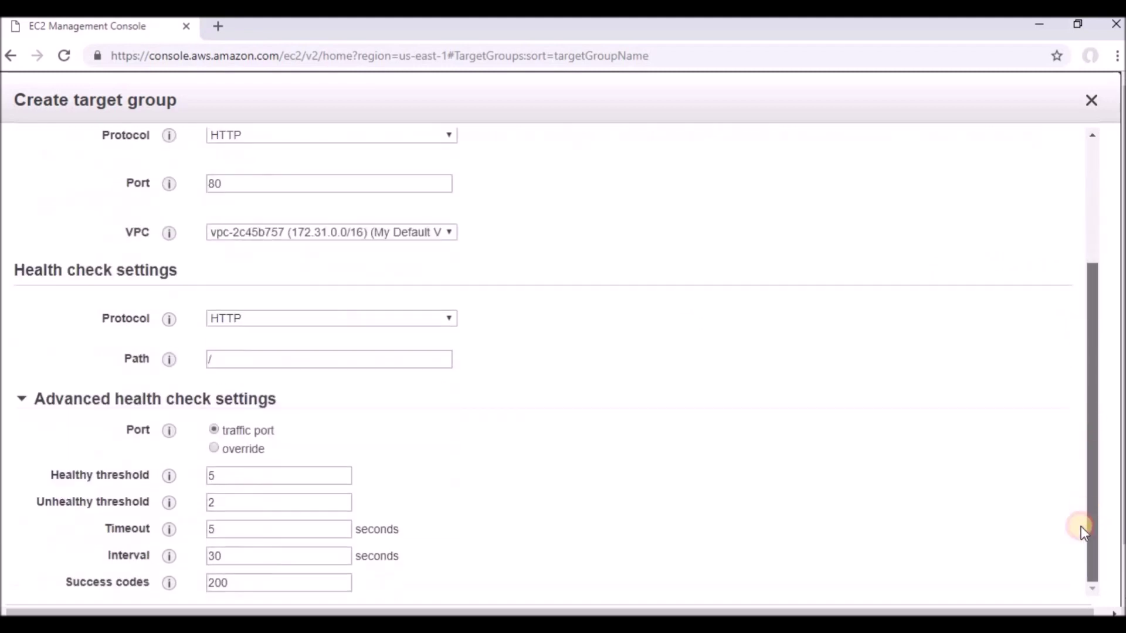
click(244, 556)
text(8)
scroll(1052, 545, down, 2)
click(1058, 575)
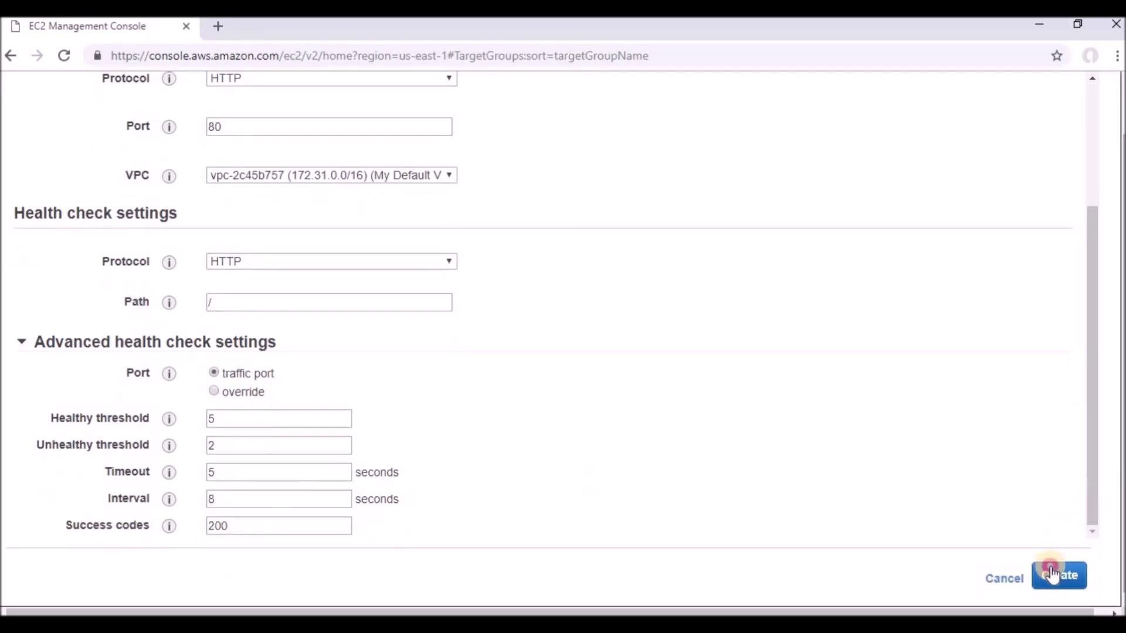
click(741, 422)
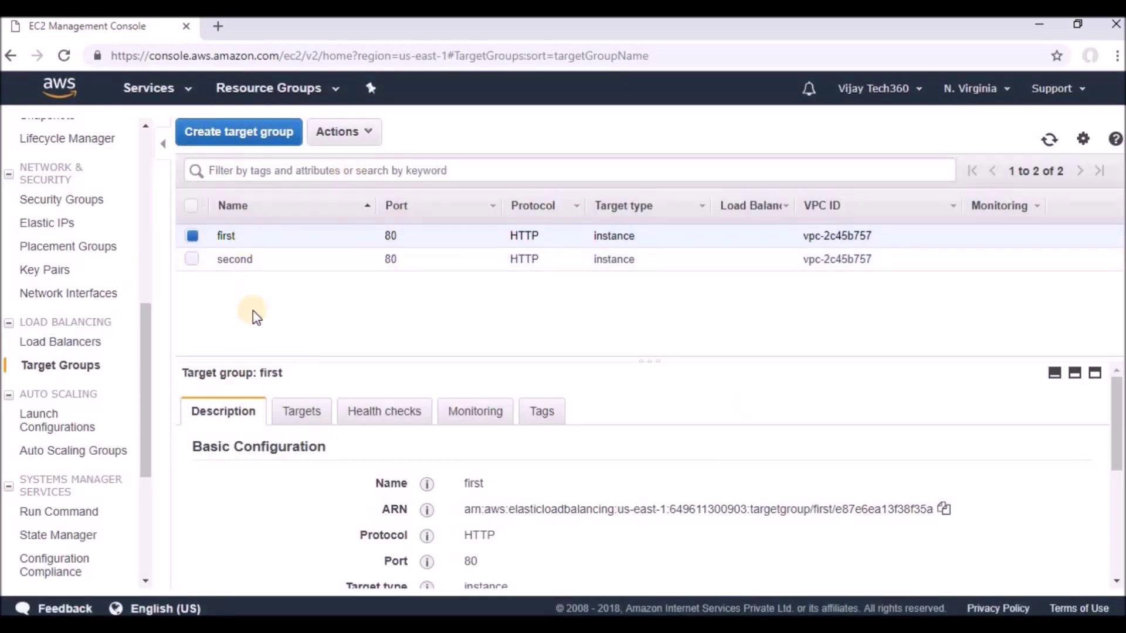
Step: Start creating a new Application Load Balancer from the Load Balancers page
click(53, 343)
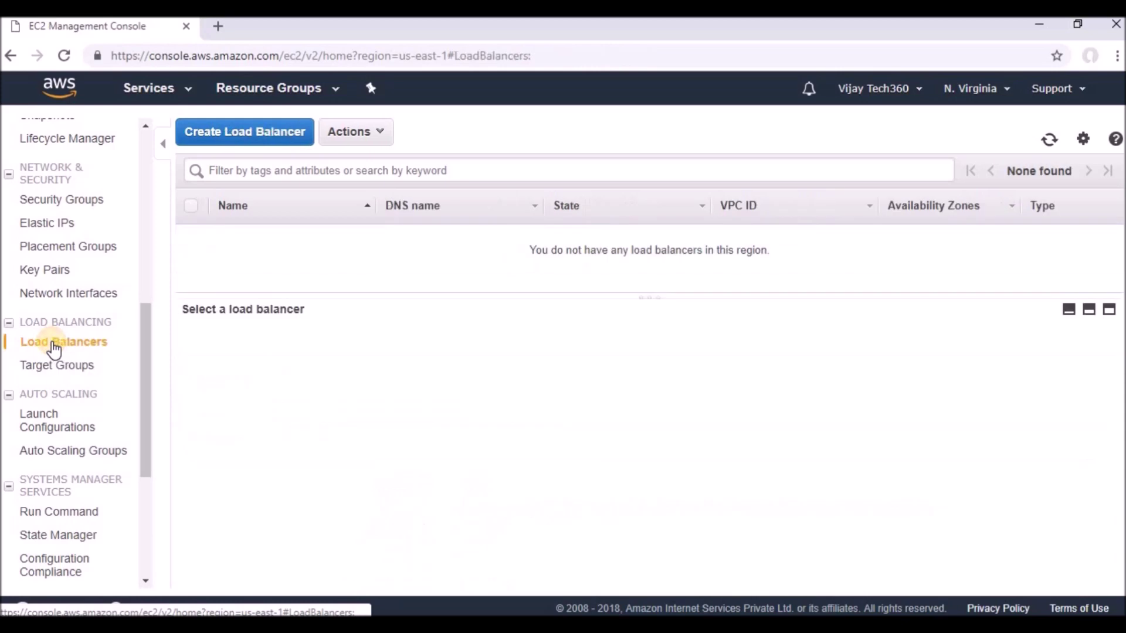
click(239, 134)
click(199, 360)
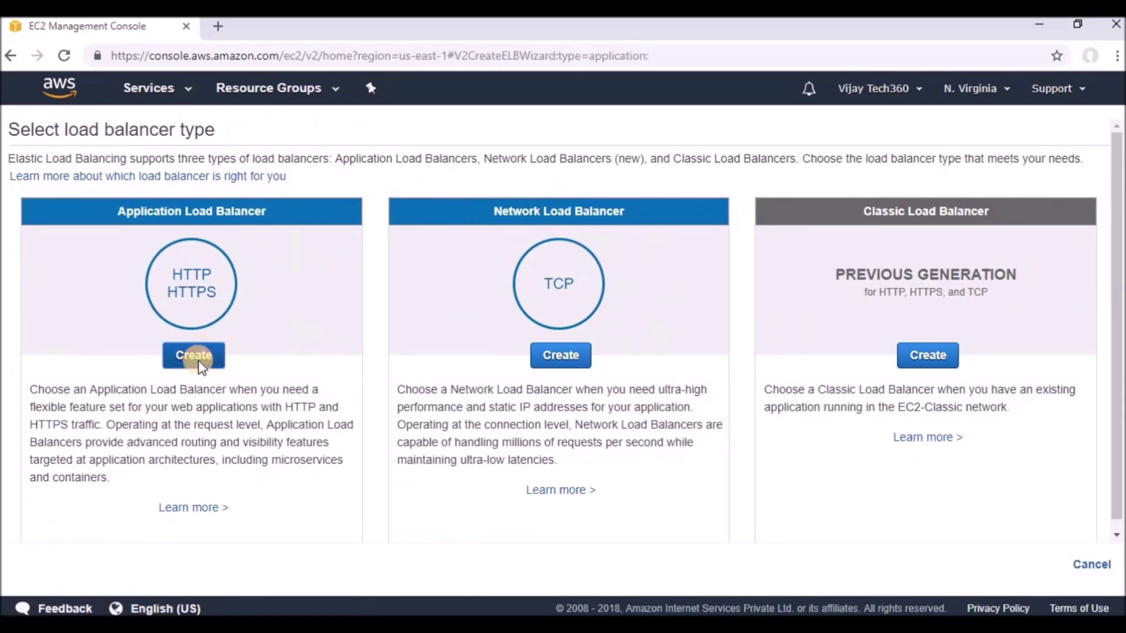
Step: Name it TestingLB, enable all six availability zones, and advance to security settings
click(235, 280)
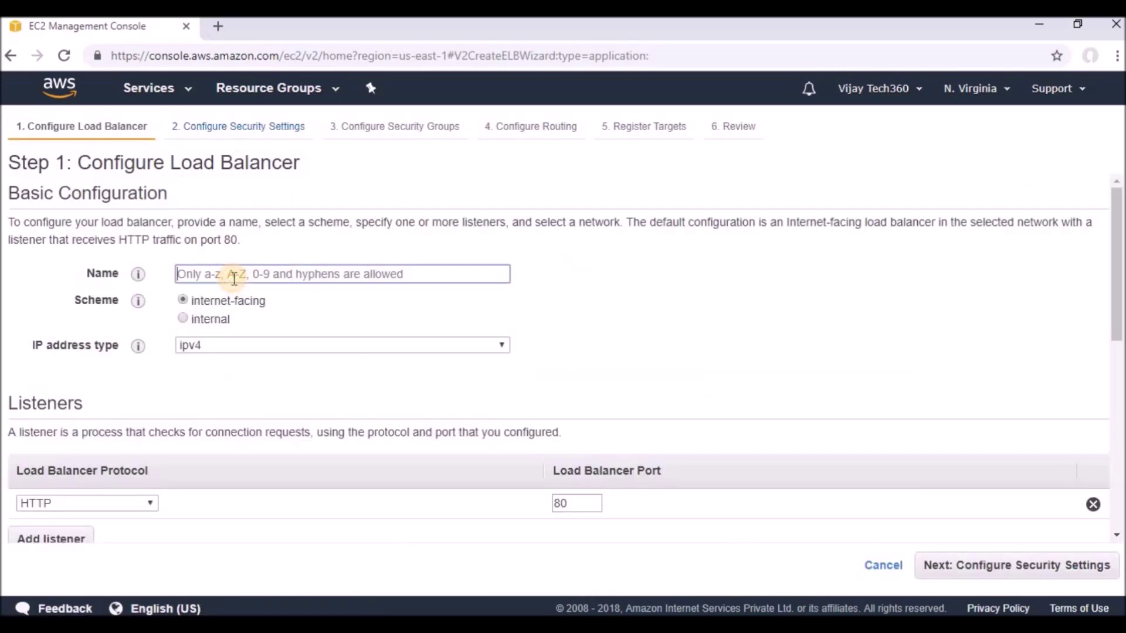
text(TestingLB)
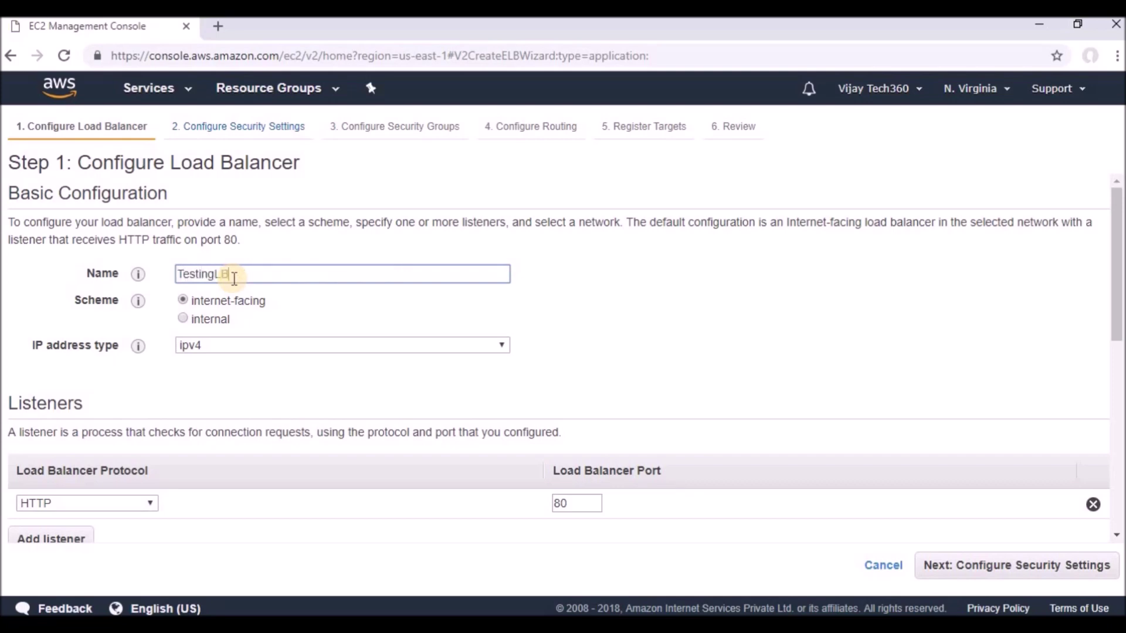
click(566, 385)
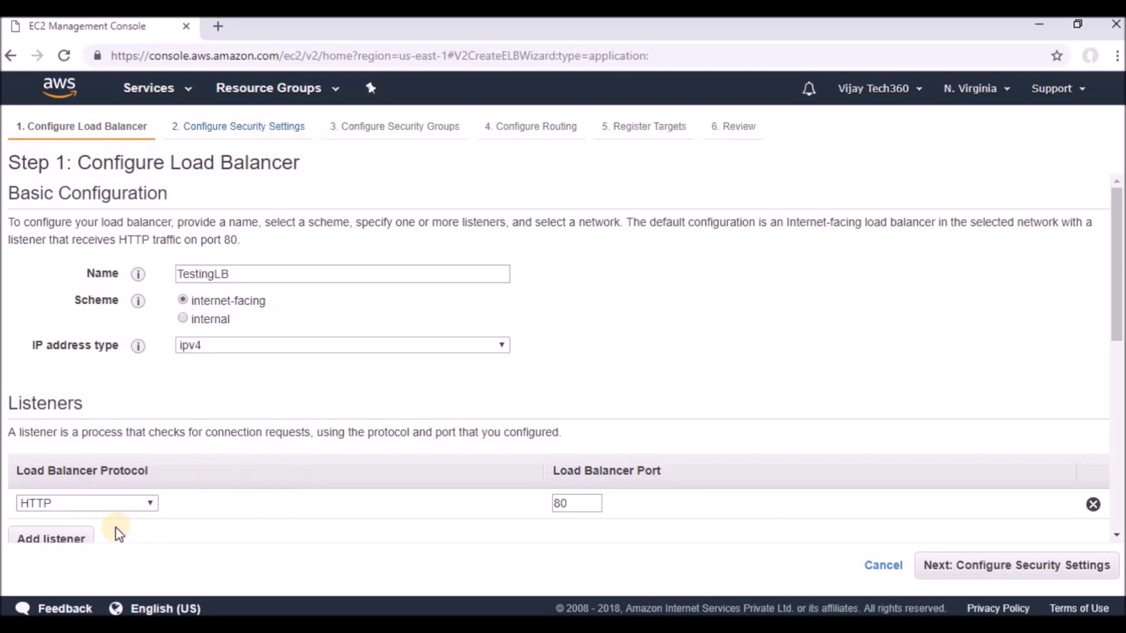
drag(1113, 313, 1113, 411)
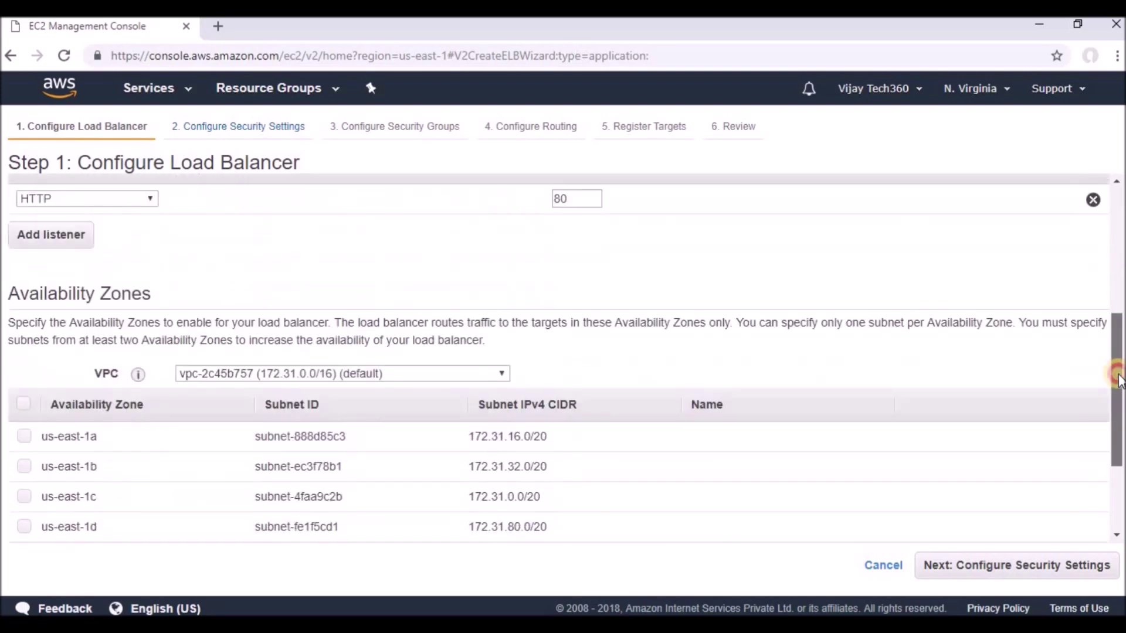
click(24, 292)
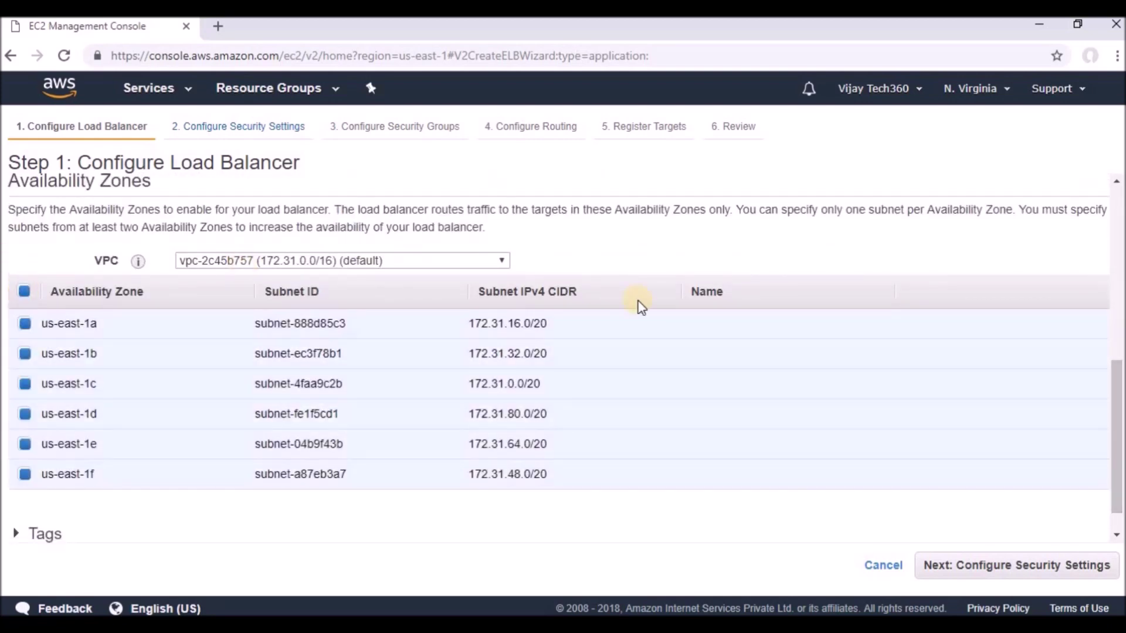
drag(1114, 409, 1080, 491)
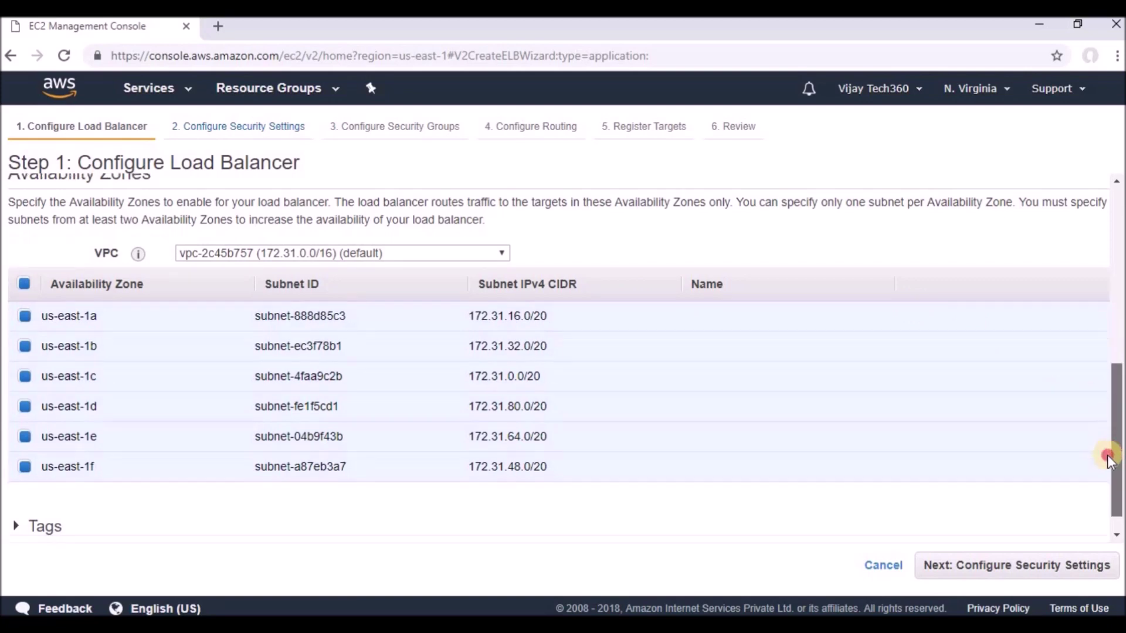
click(46, 499)
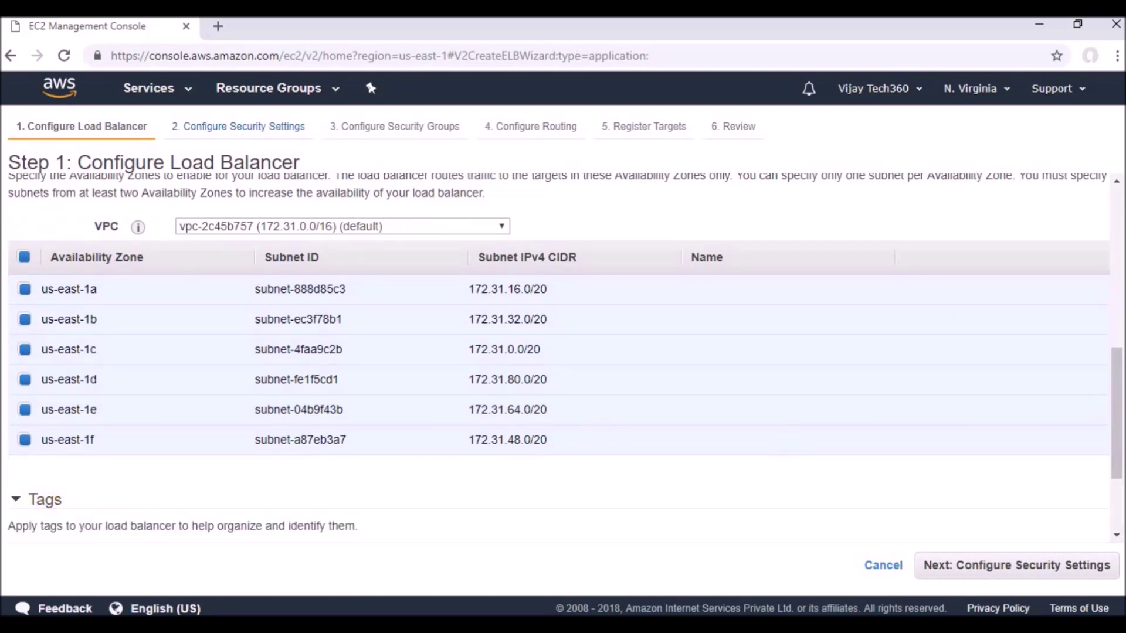
click(1116, 534)
click(1090, 565)
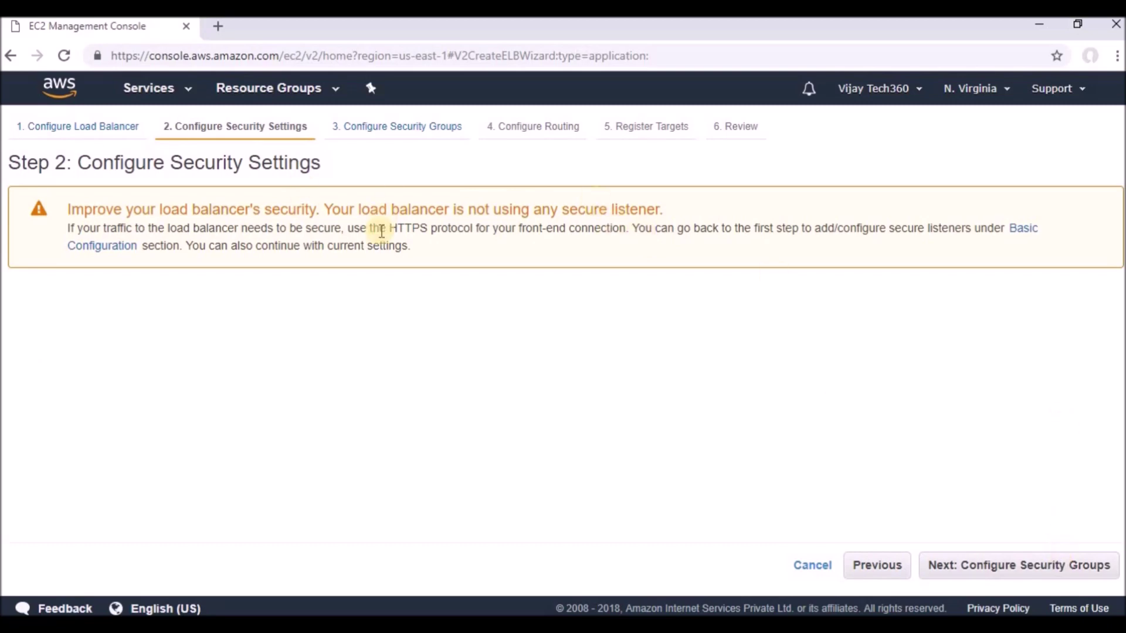
Step: Assign the existing TestingSGALB security group and advance to routing configuration
click(975, 565)
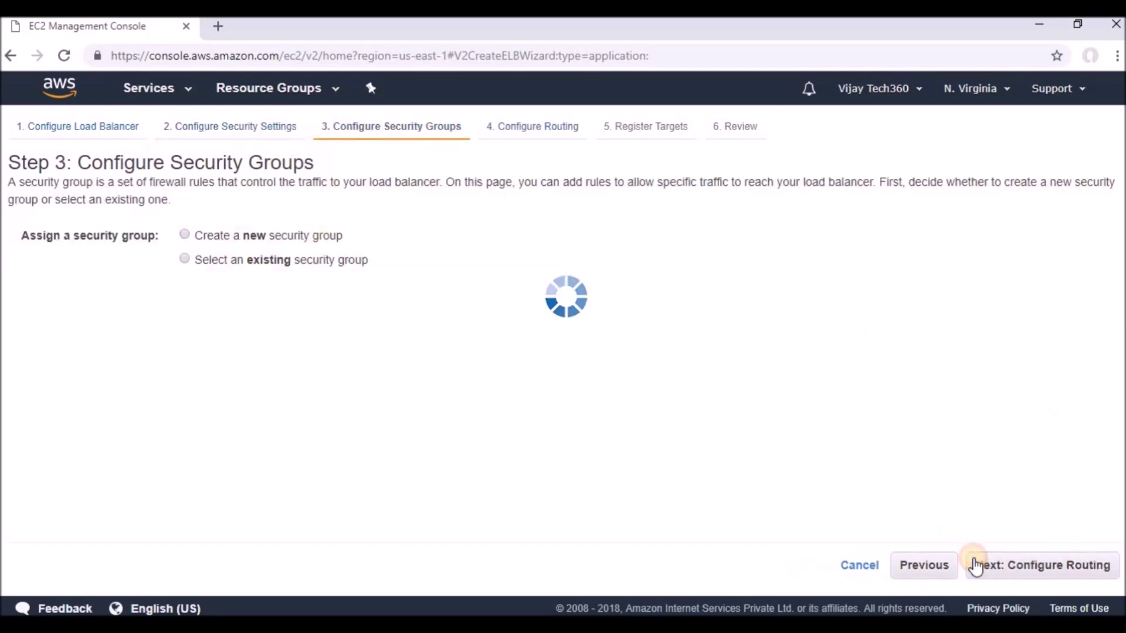
click(221, 235)
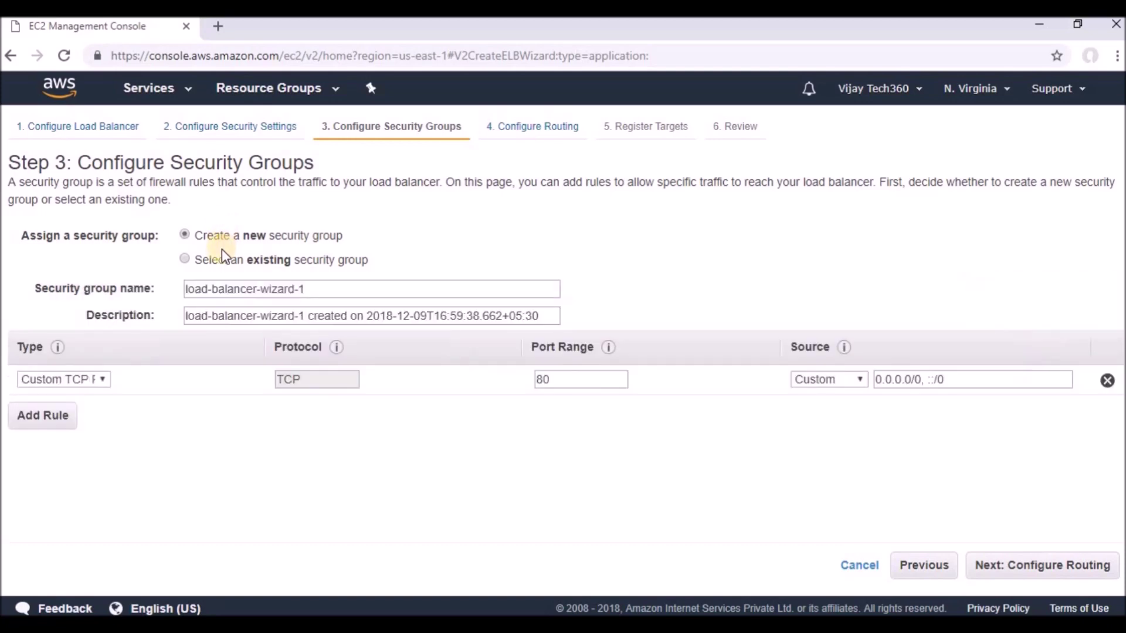
click(222, 261)
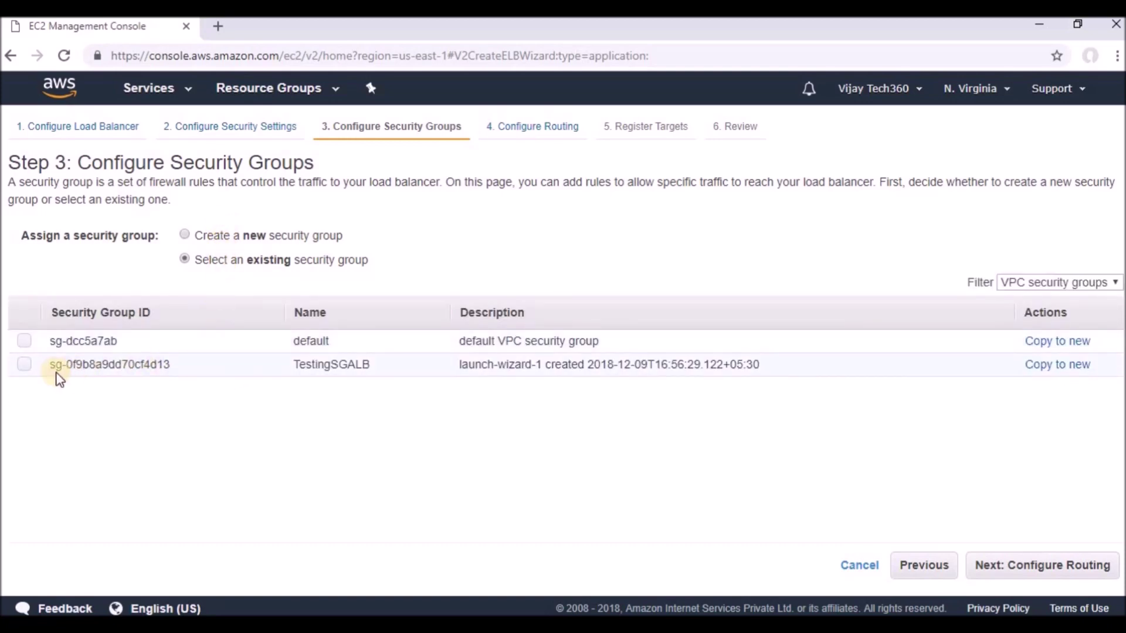
click(22, 364)
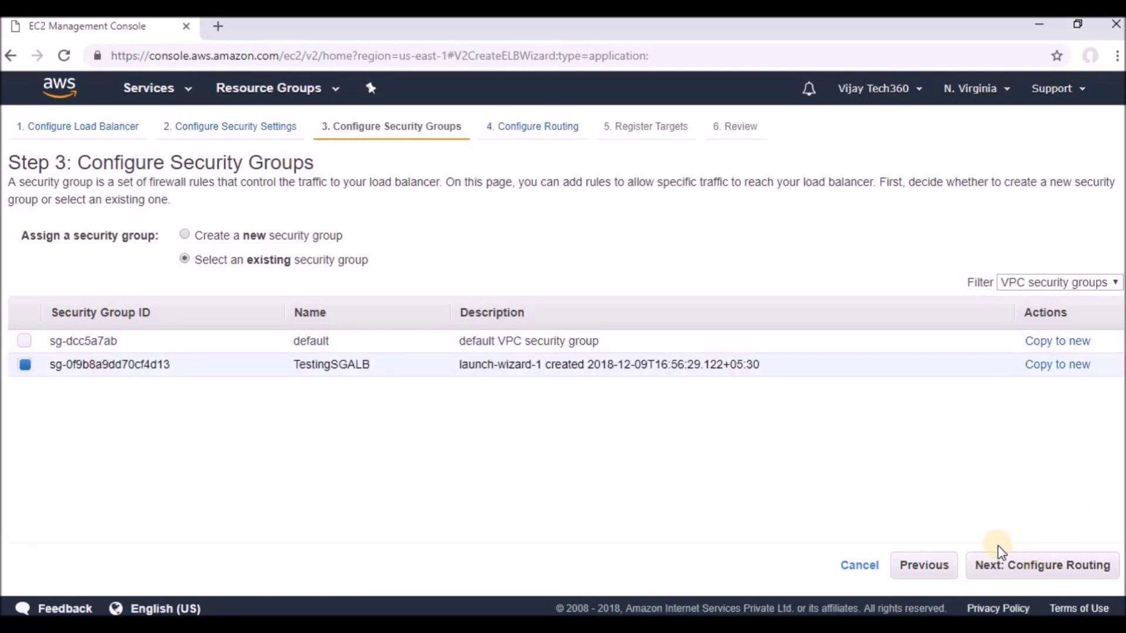
click(1008, 572)
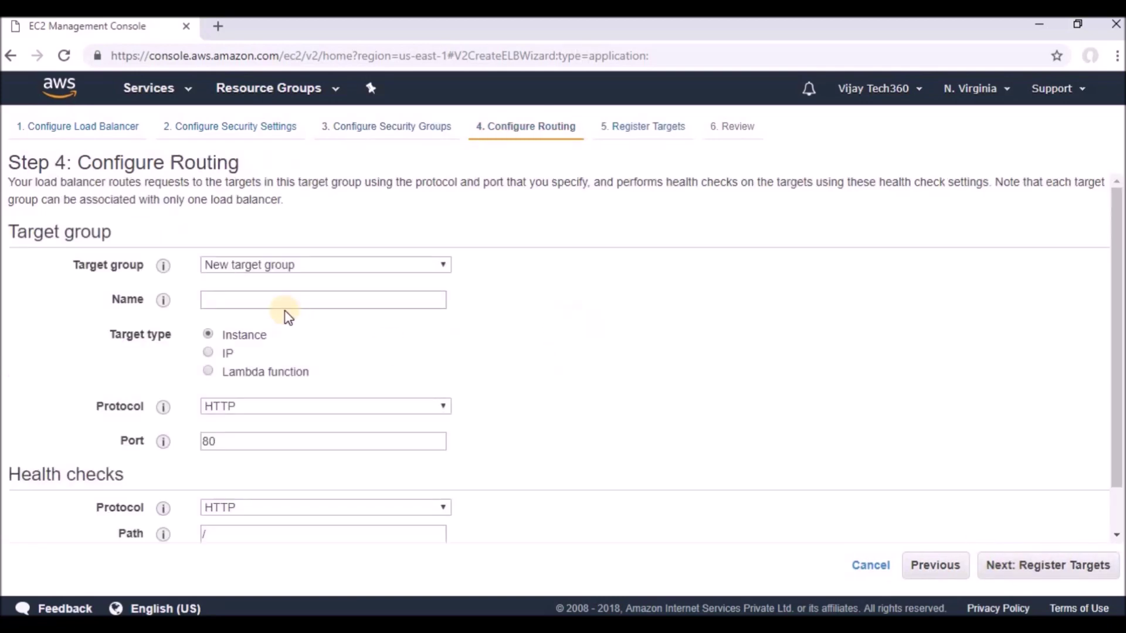
Step: Route traffic to the existing target group 'first' and advance to target registration
click(337, 267)
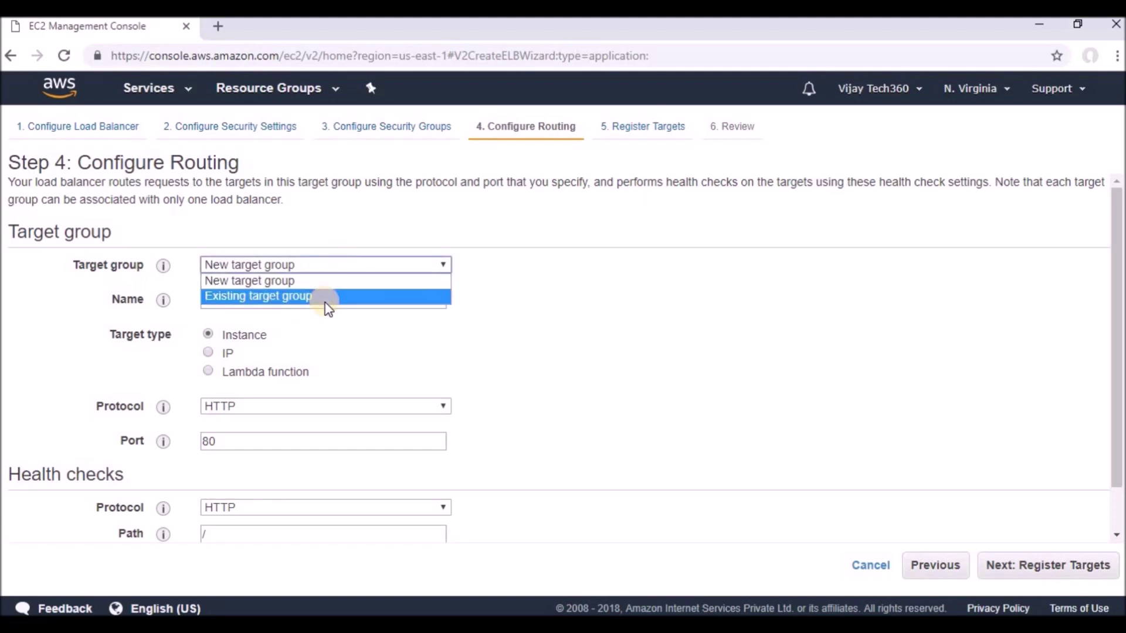
click(325, 296)
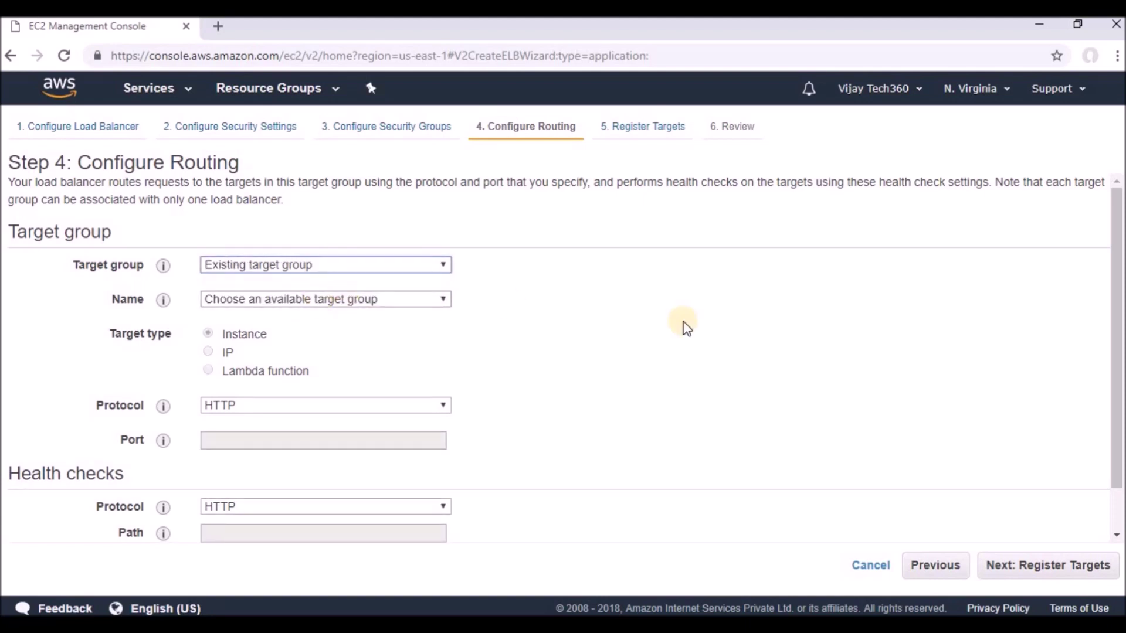
click(392, 304)
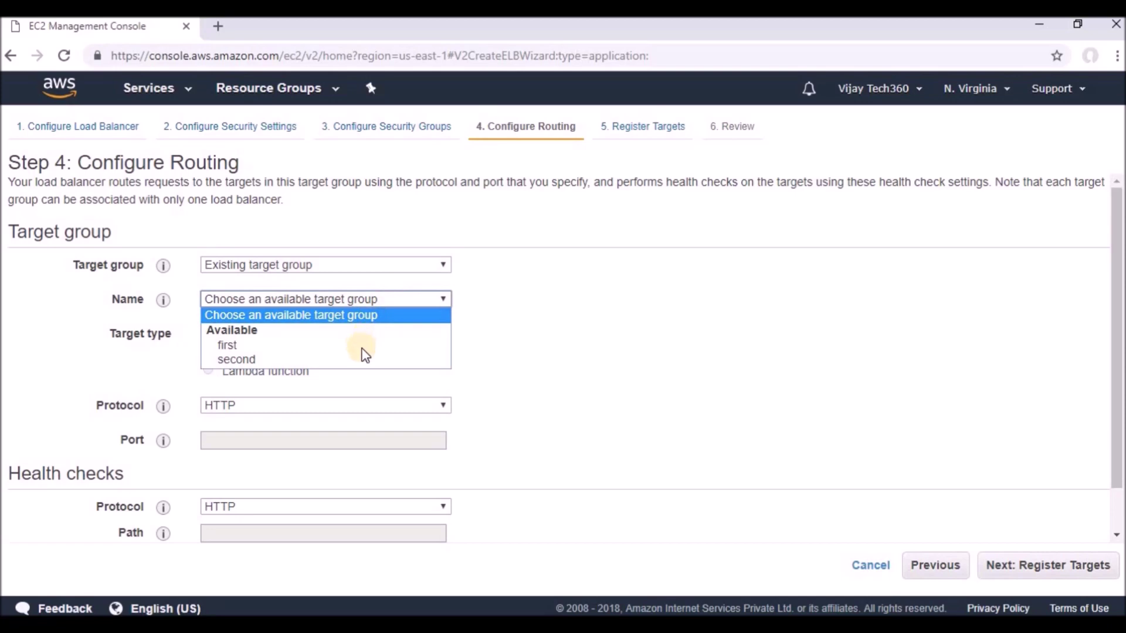
click(365, 346)
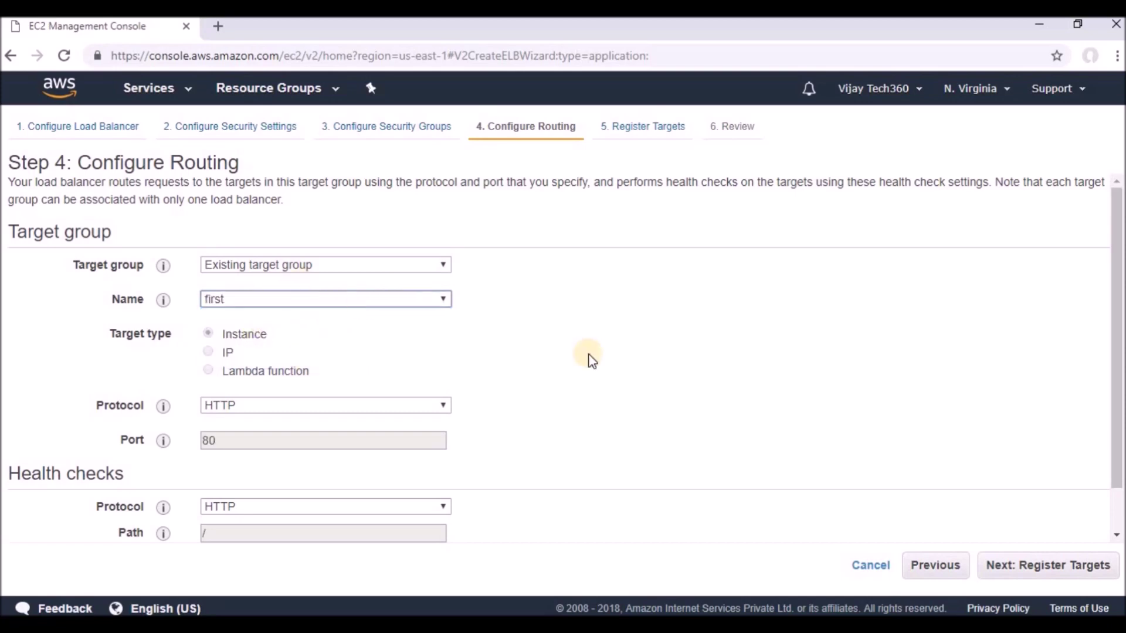
drag(1116, 335, 1116, 382)
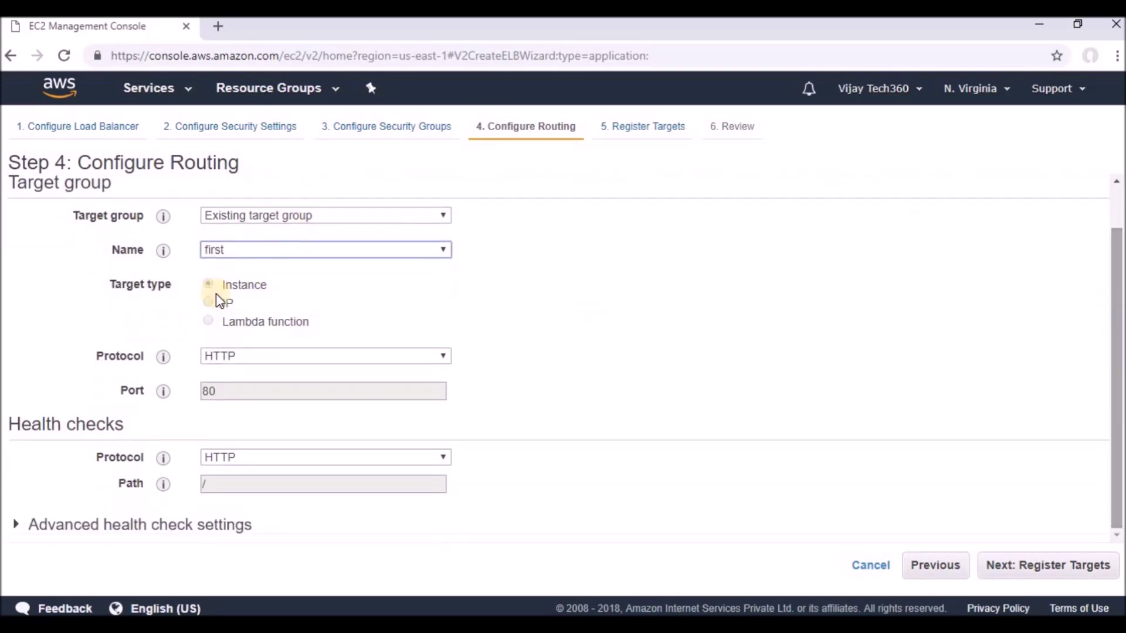
click(198, 526)
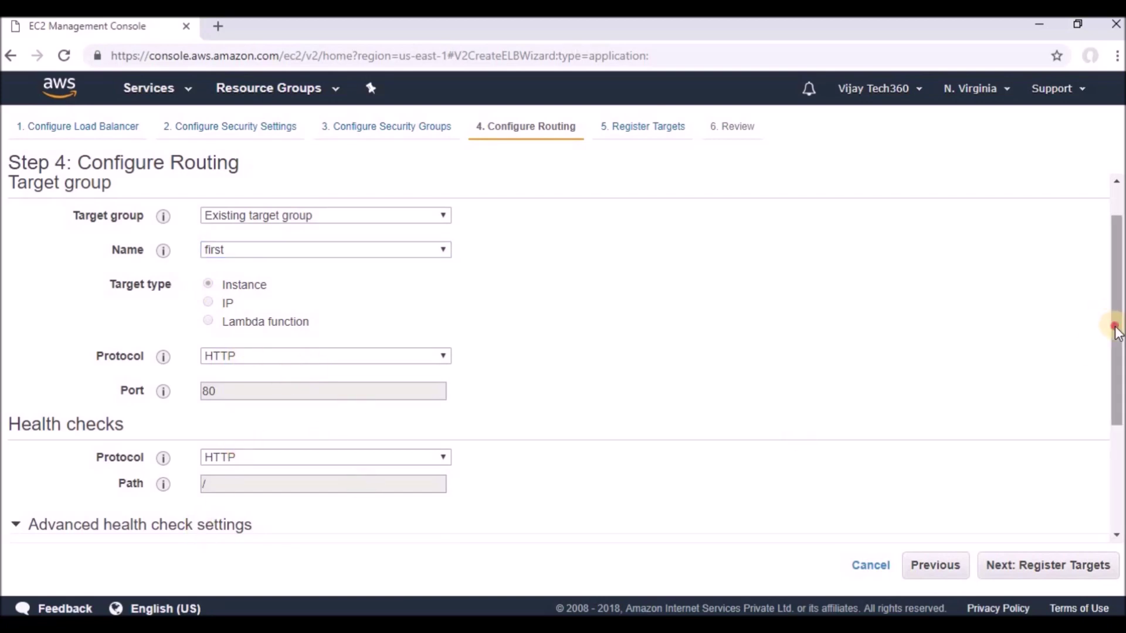
drag(1115, 322, 1115, 471)
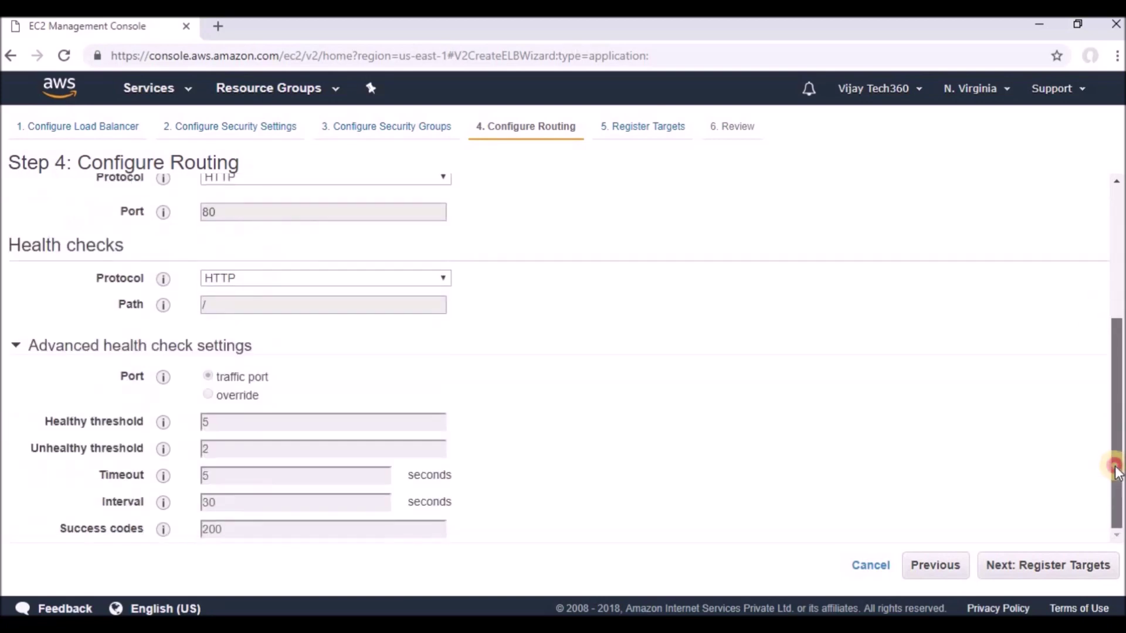
click(1083, 568)
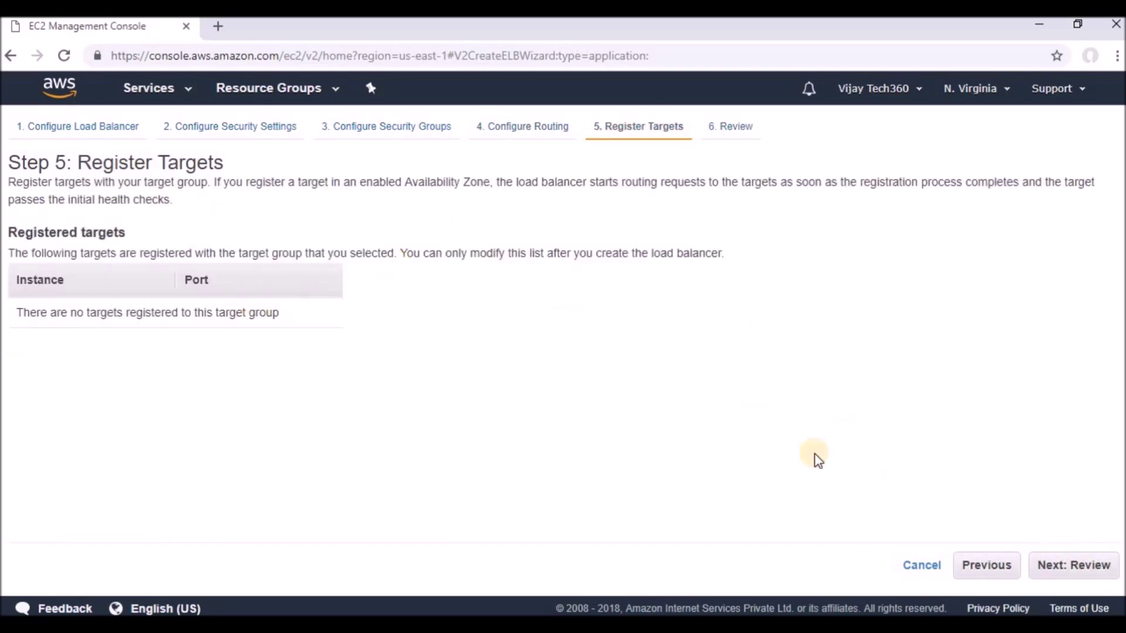
Step: Review and create TestingLB, then check its provisioning state in the load balancer list
click(1066, 568)
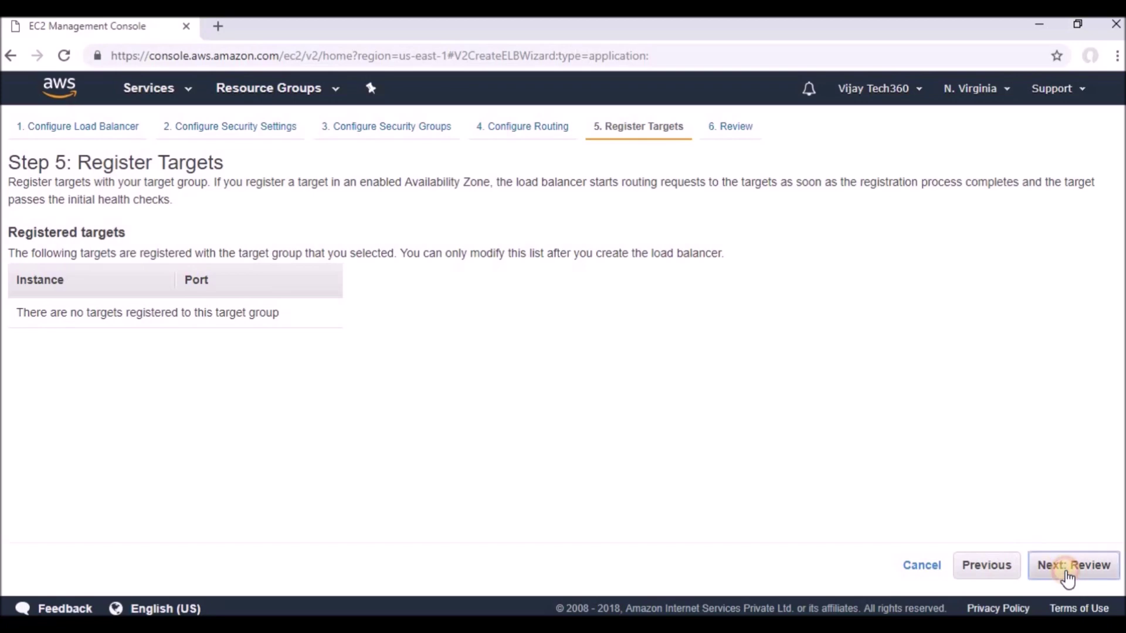
click(1099, 567)
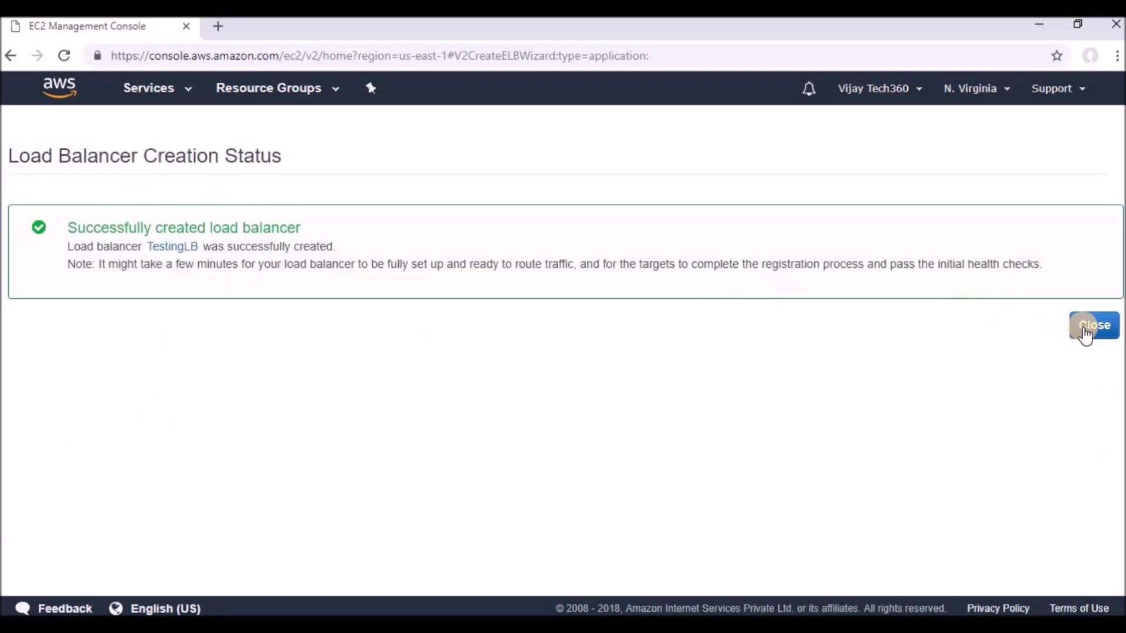
click(1087, 325)
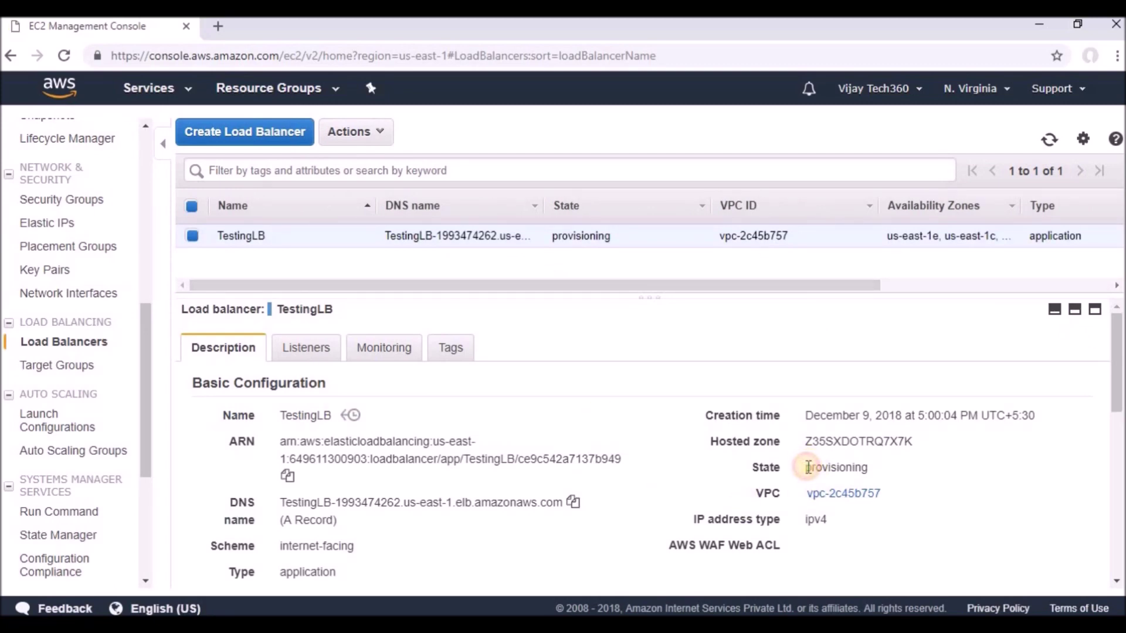
drag(808, 467, 867, 471)
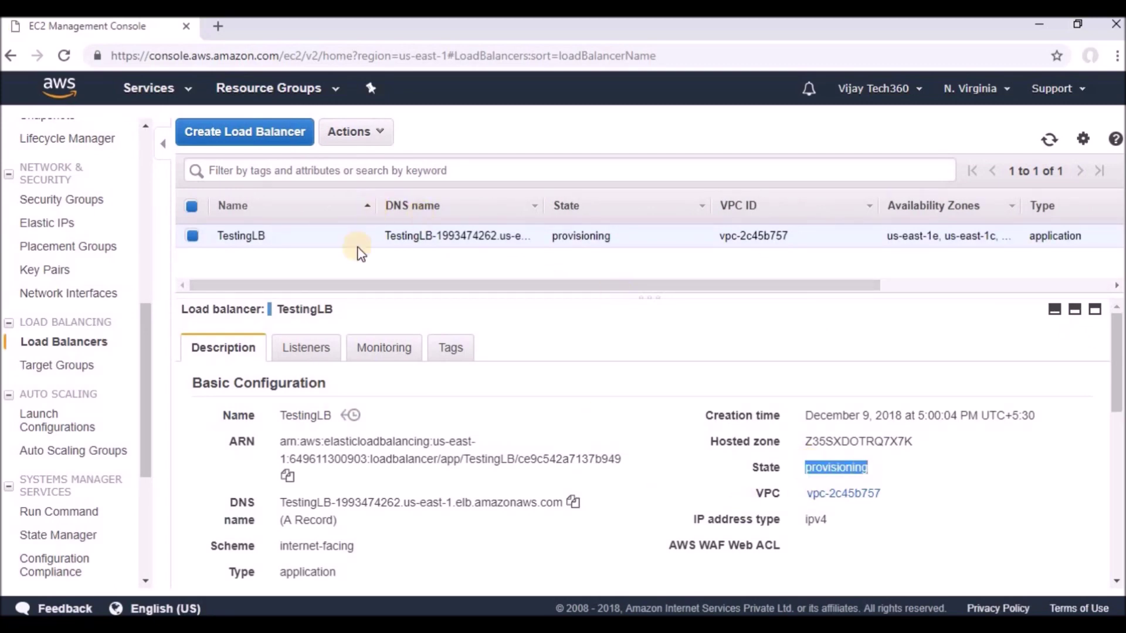
click(360, 286)
mouse_move(146, 340)
mouse_down()
mouse_move(167, 146)
mouse_move(106, 137)
mouse_up()
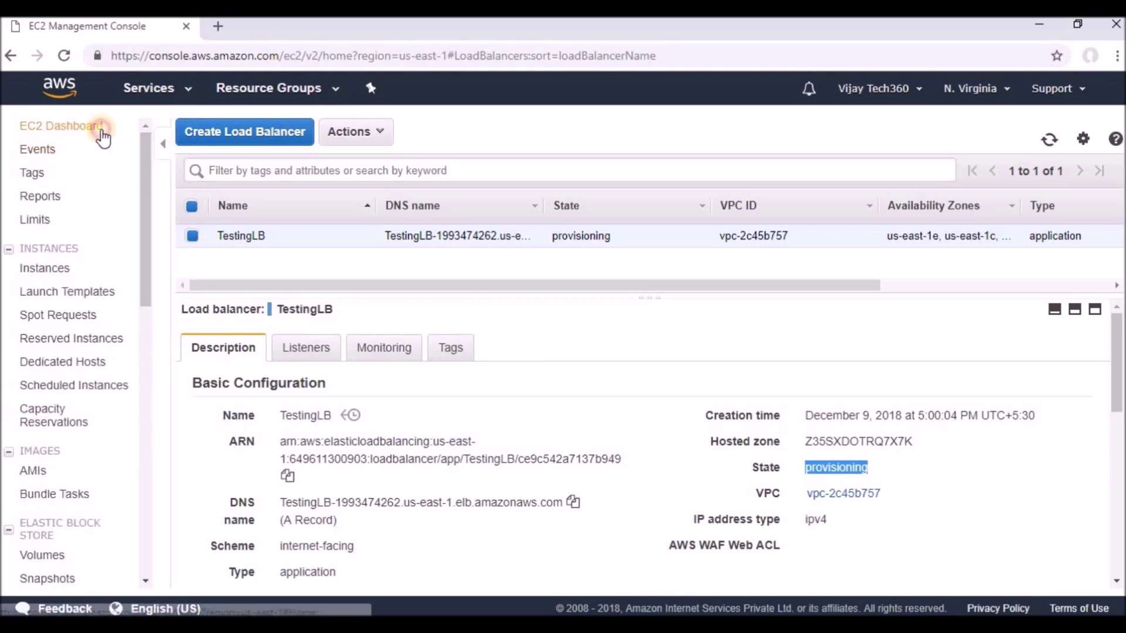
click(89, 128)
Step: Load the us-east-1c running instance's public IPv4 in a new tab to check its welcome page
click(239, 184)
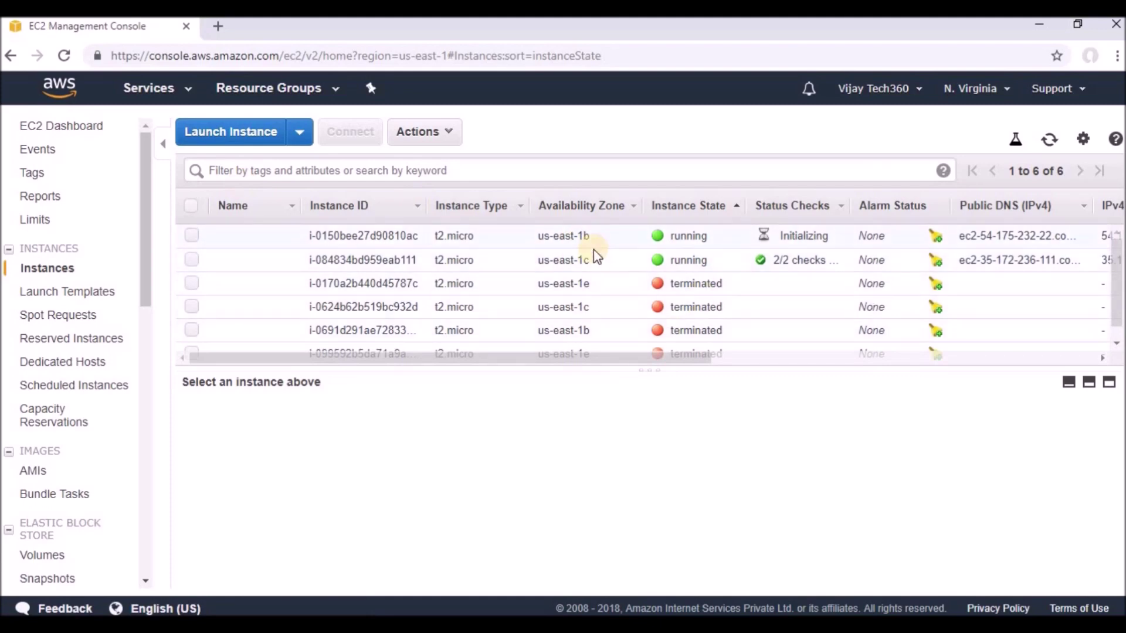
click(191, 260)
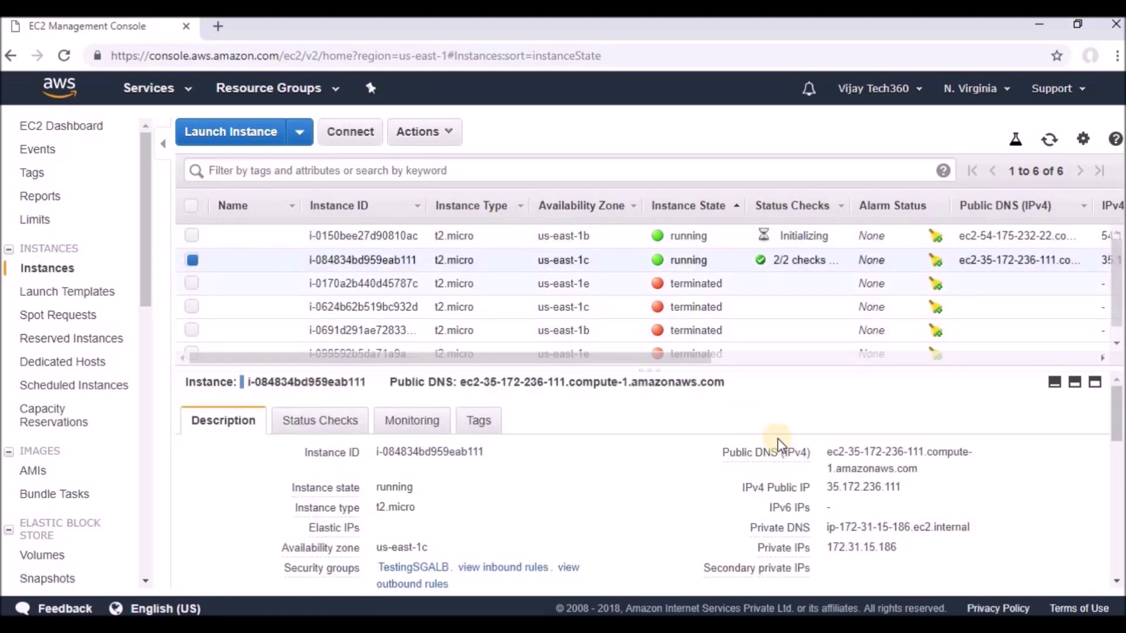
click(914, 488)
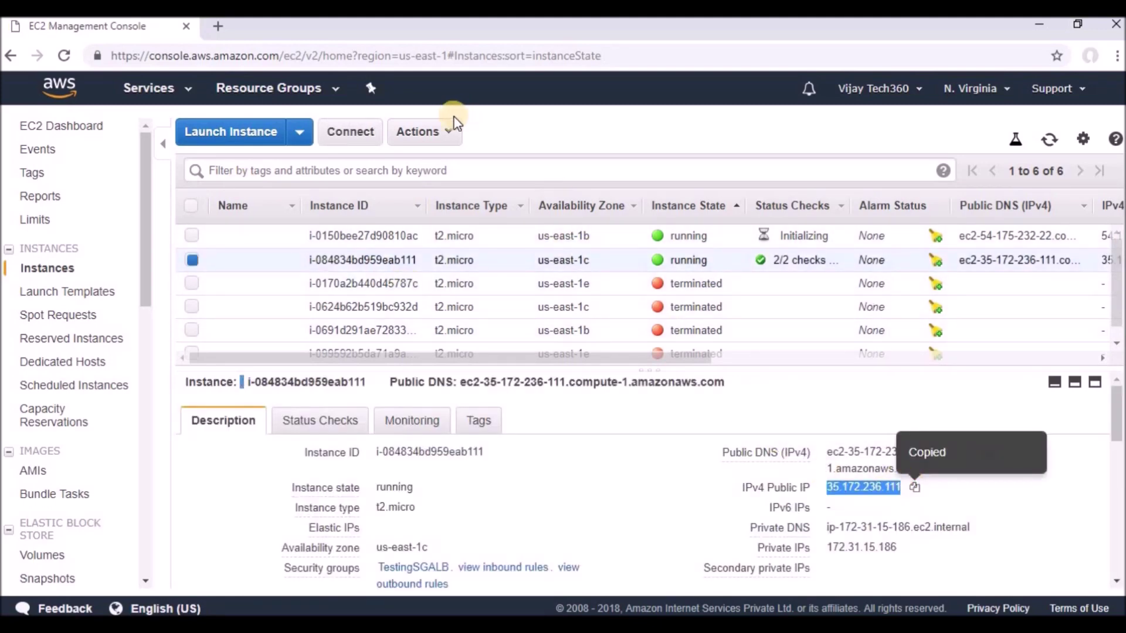
click(215, 33)
key(ctrl+v)
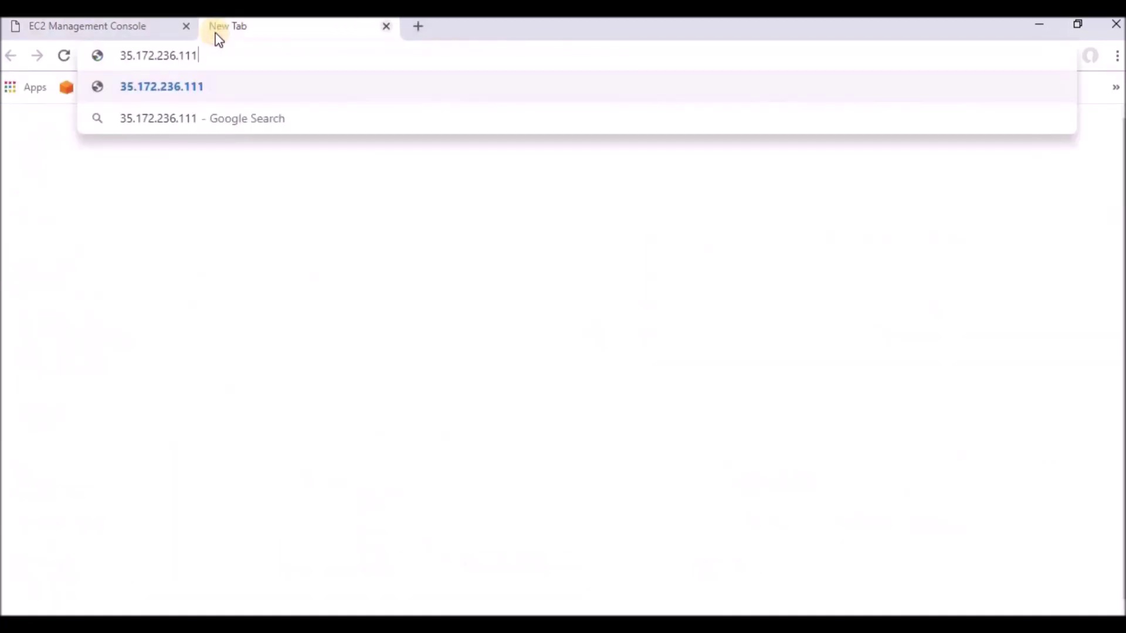
key(Return)
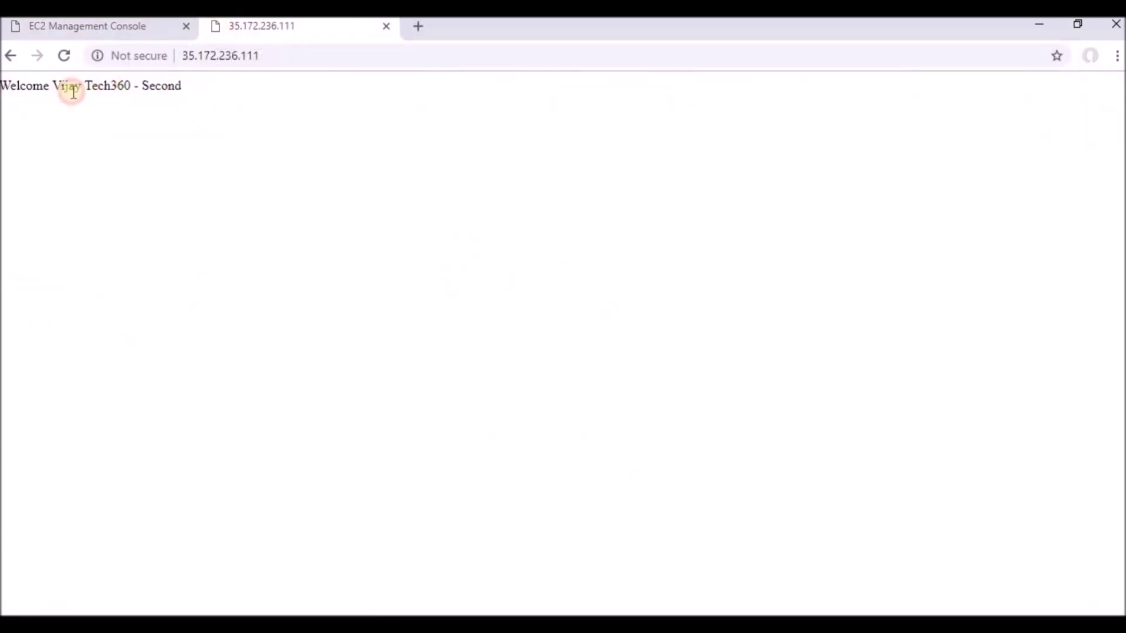
drag(182, 86, 4, 97)
click(89, 33)
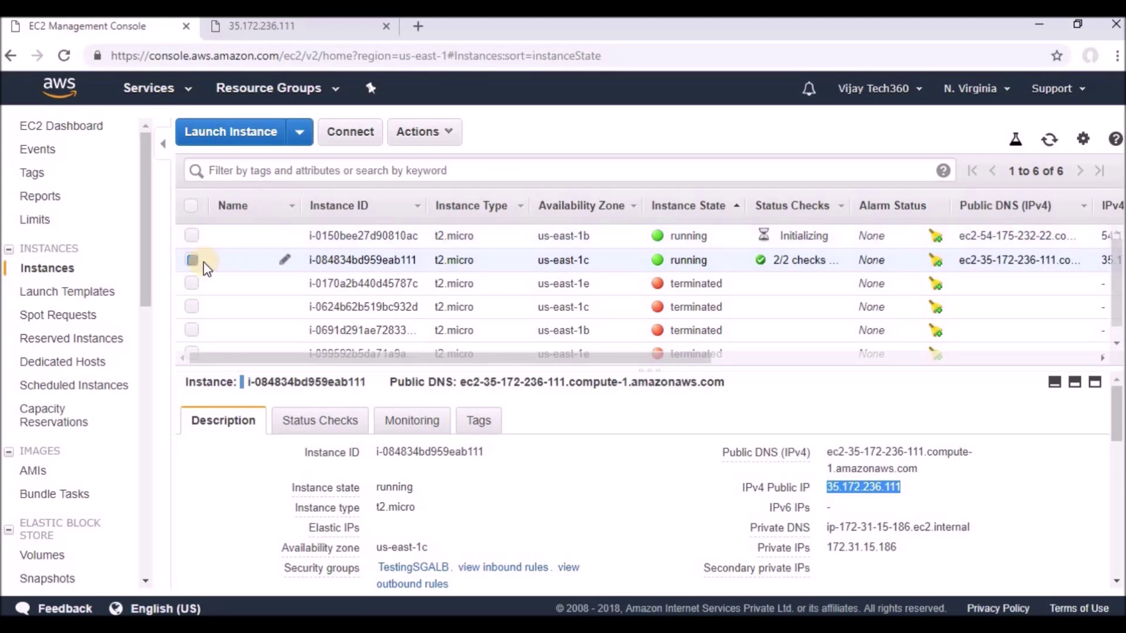
Step: Name the two running instances Second and First
click(281, 262)
text(Second)
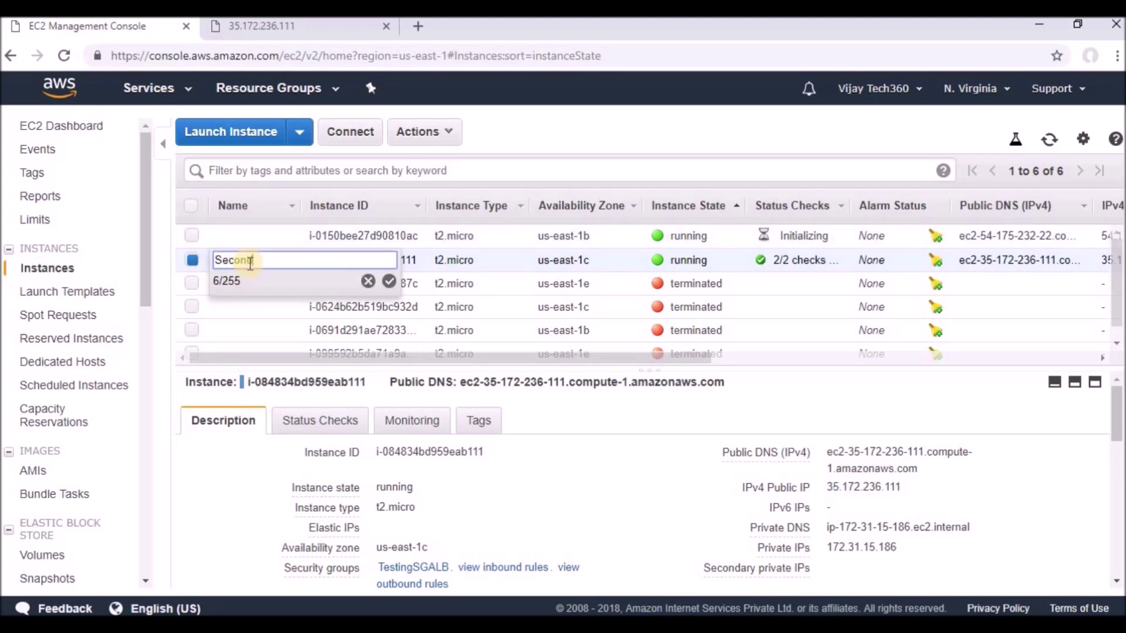
key(Return)
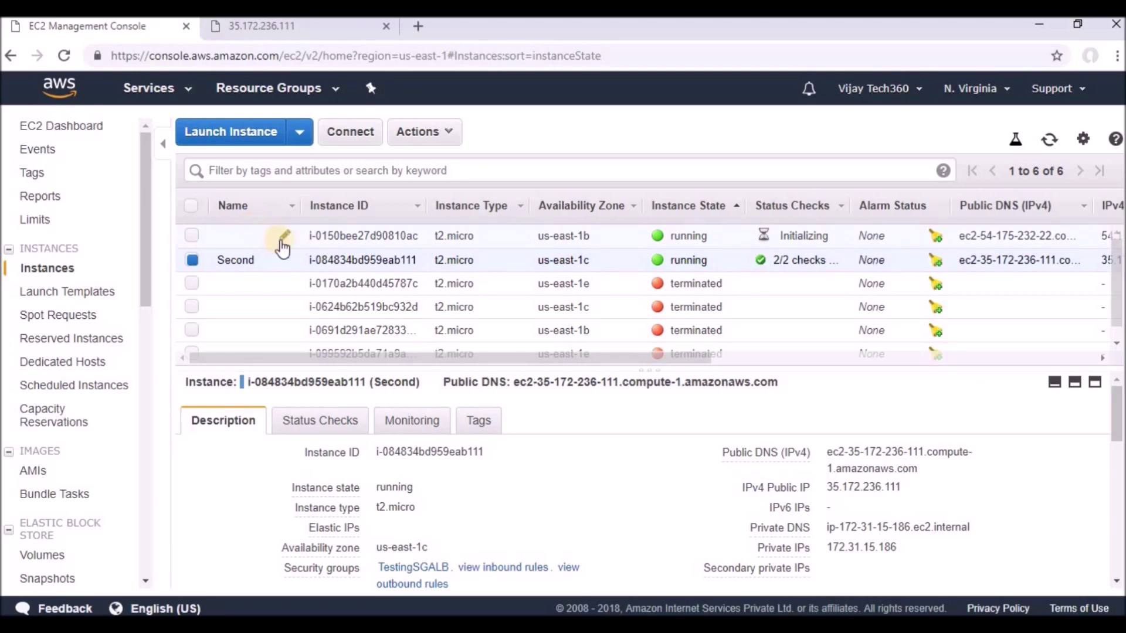
click(284, 237)
text(First)
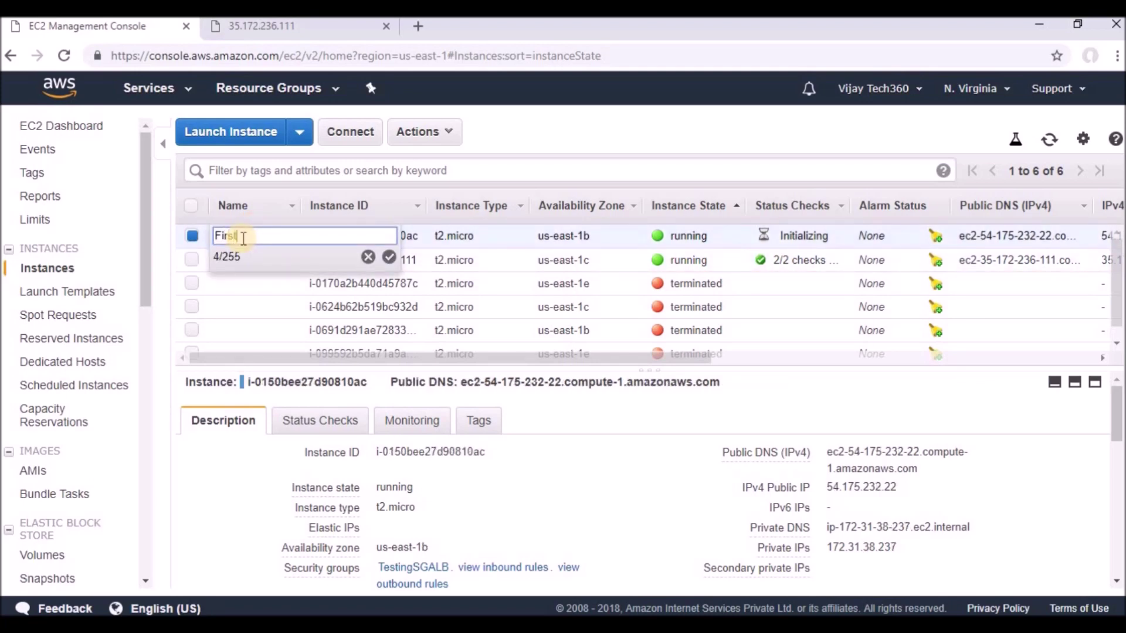
key(Return)
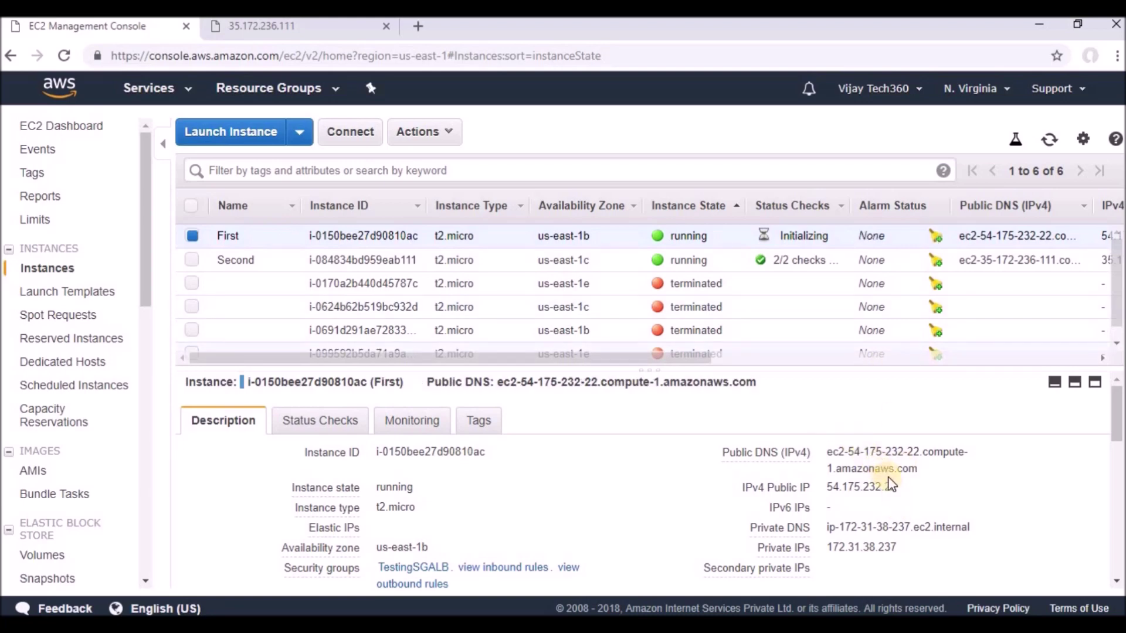
Step: Load the First instance's public IPv4 in a new browser tab
click(910, 487)
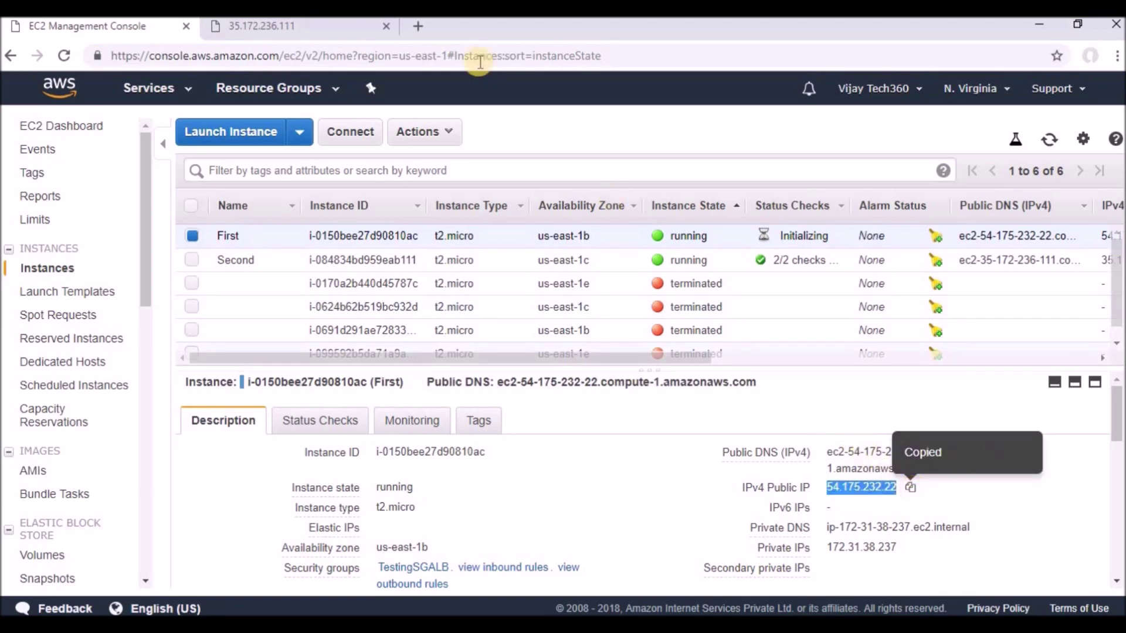
click(417, 26)
key(ctrl+v)
key(Return)
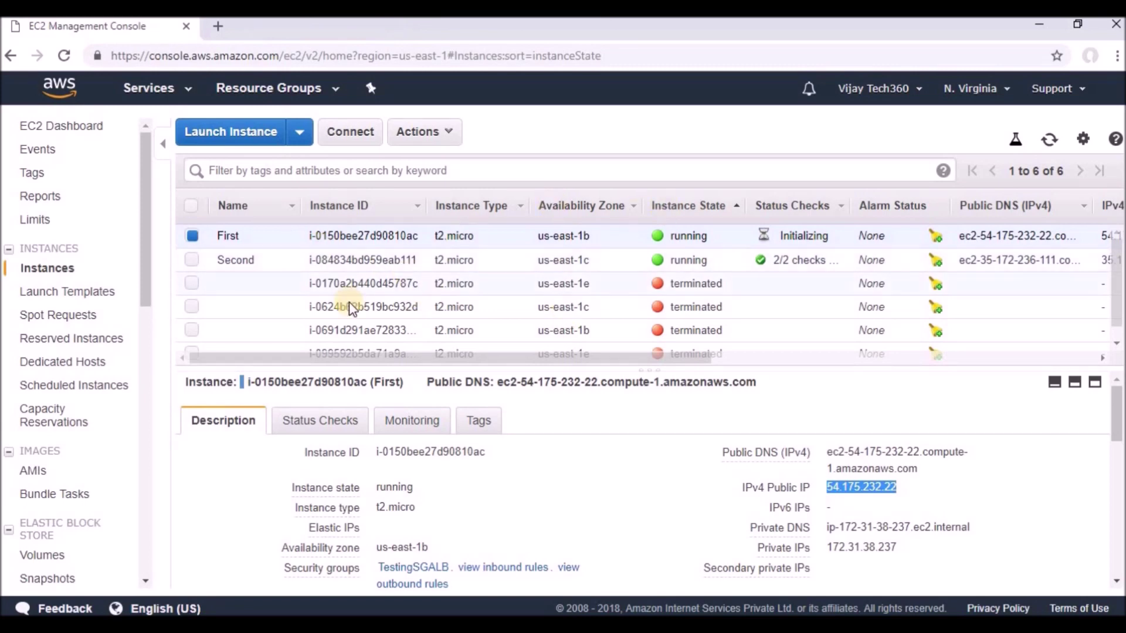
drag(149, 236, 146, 342)
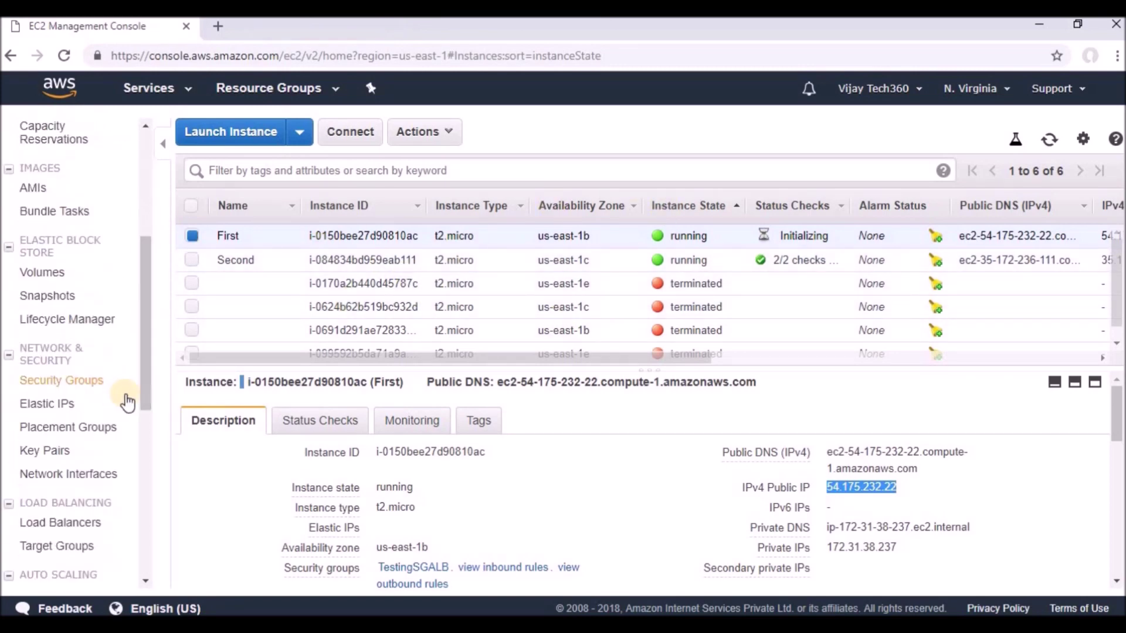
Step: Go via Load Balancers to the Target Groups list showing first and second
click(84, 525)
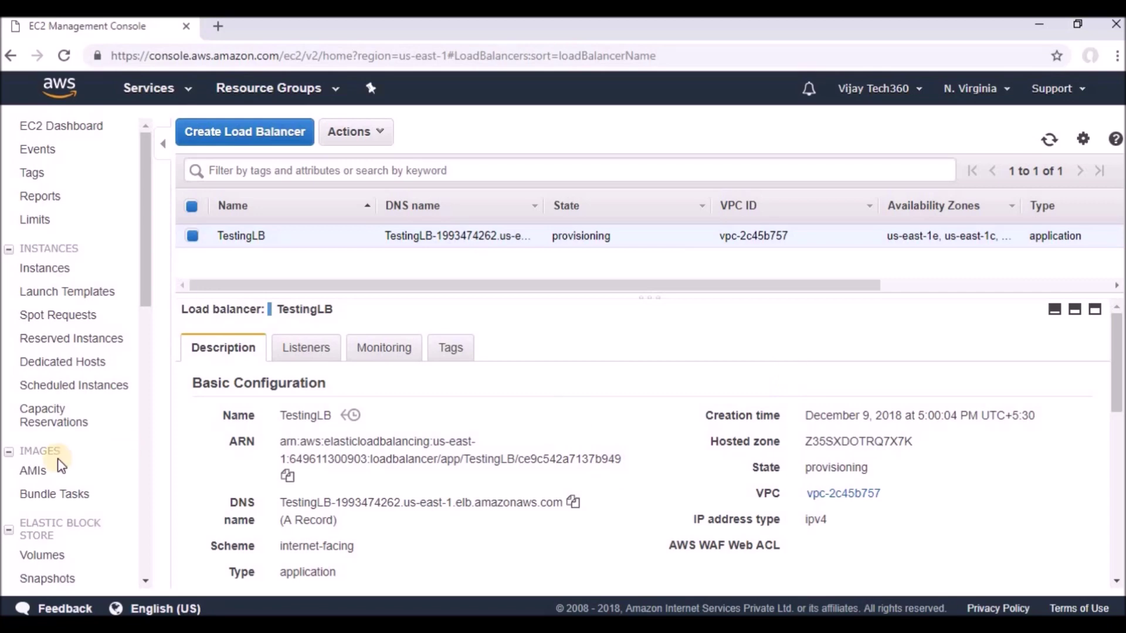
drag(143, 289, 144, 427)
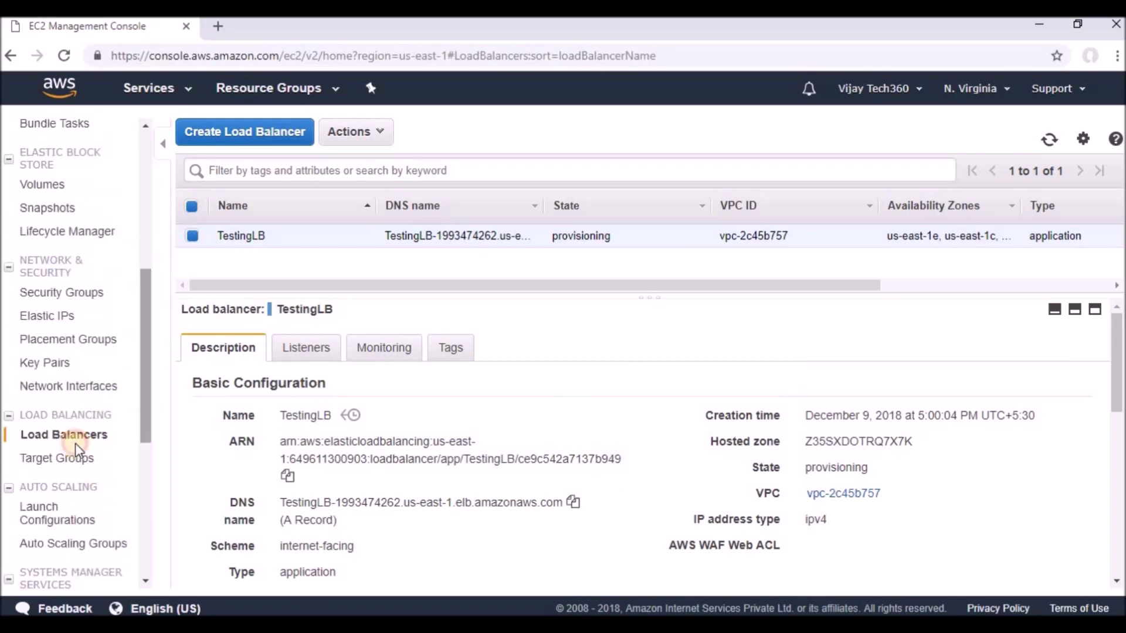
click(67, 459)
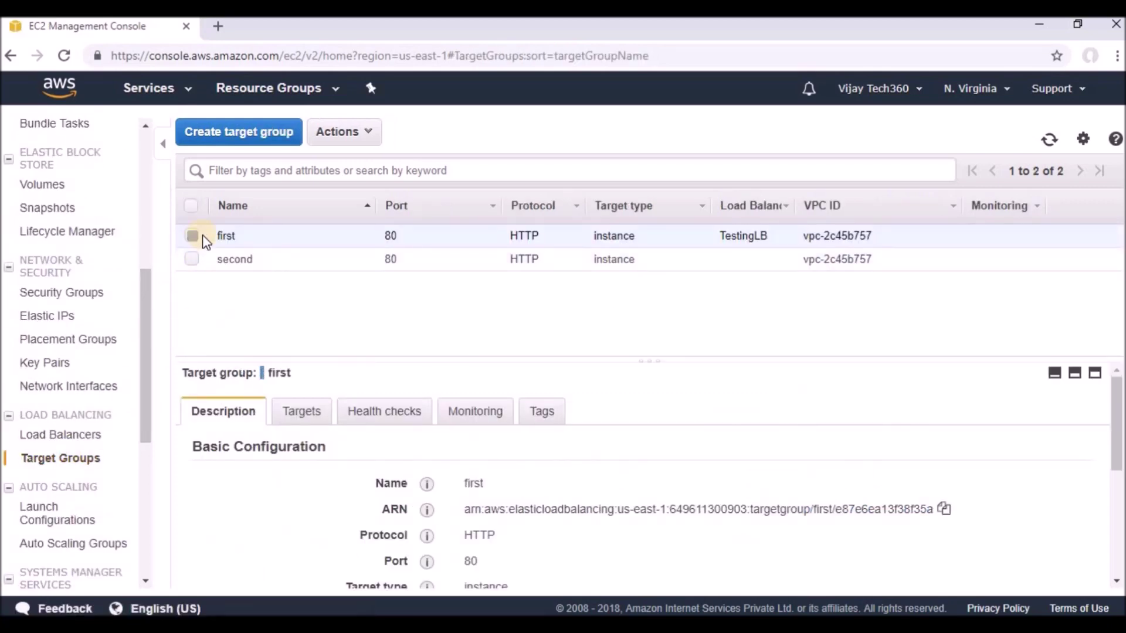
Step: Add instance First to target group 'first''s registered targets and save
click(193, 237)
click(299, 414)
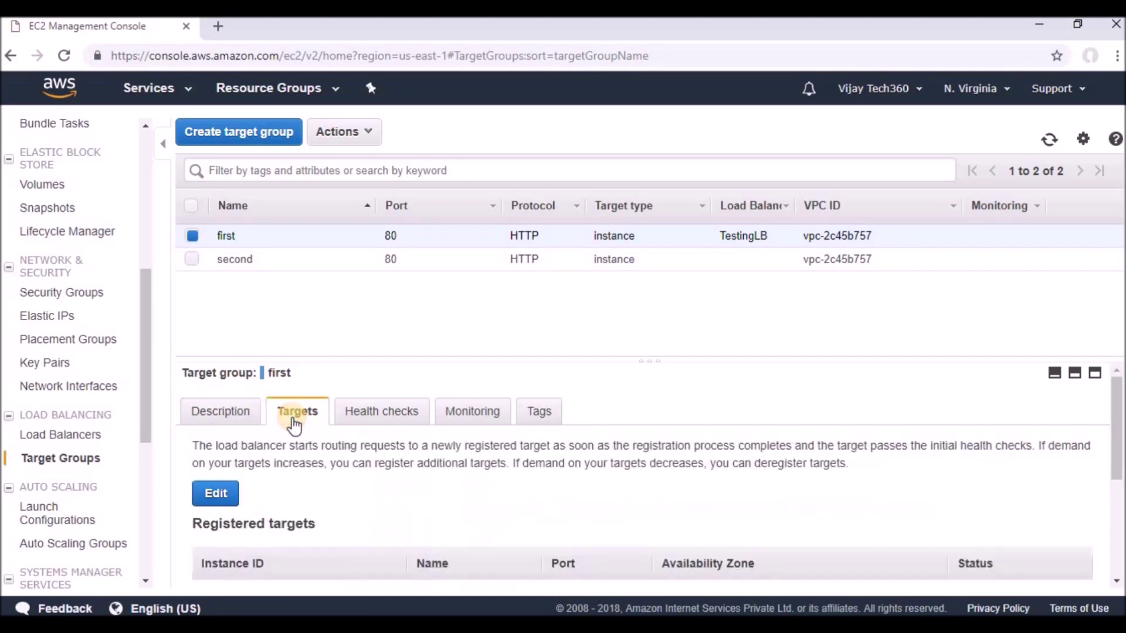
drag(1117, 417, 1117, 446)
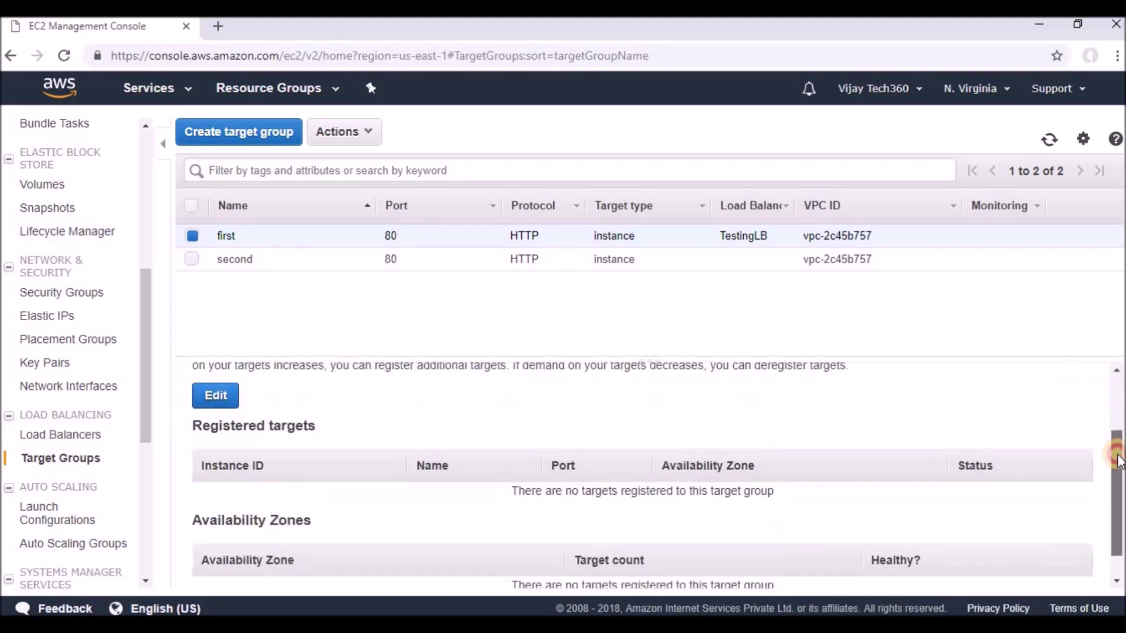
click(219, 395)
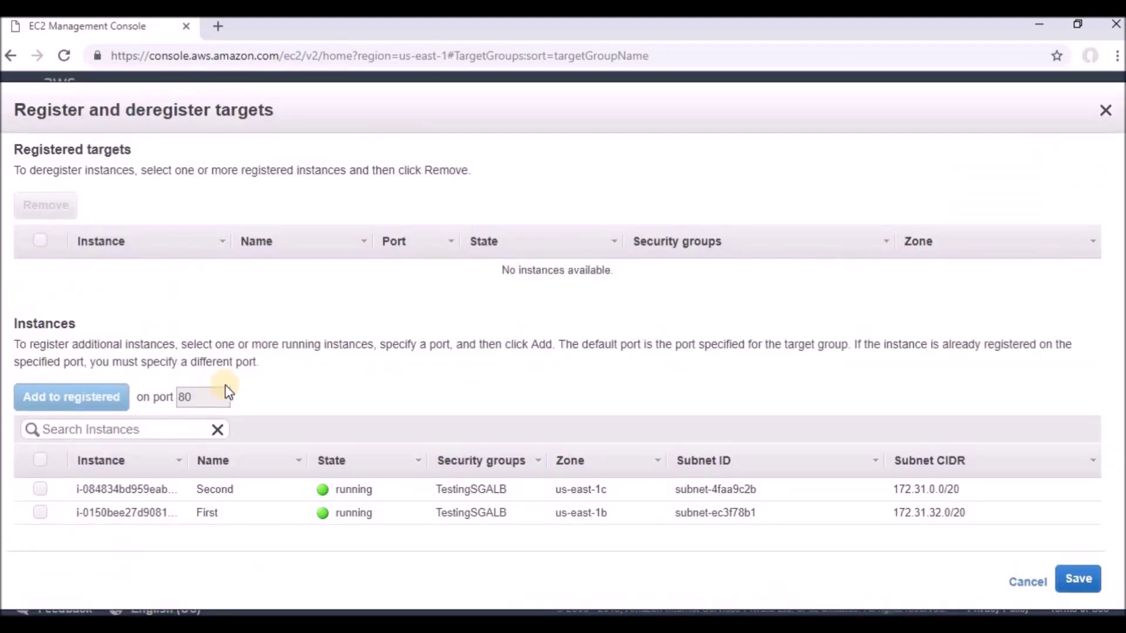
click(42, 513)
click(71, 400)
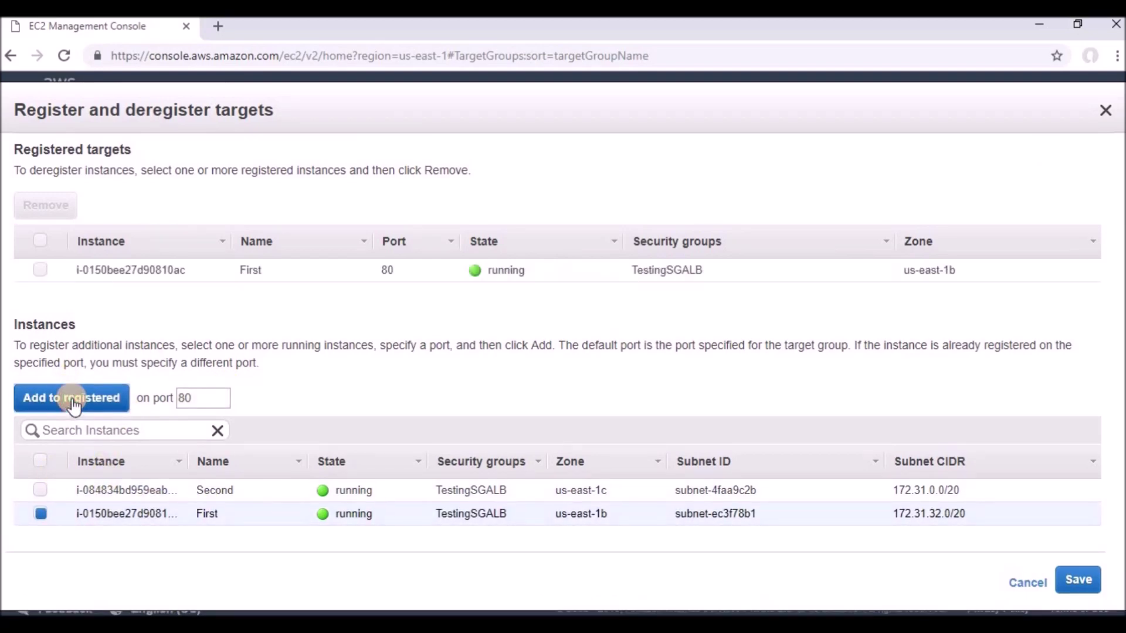
click(1081, 585)
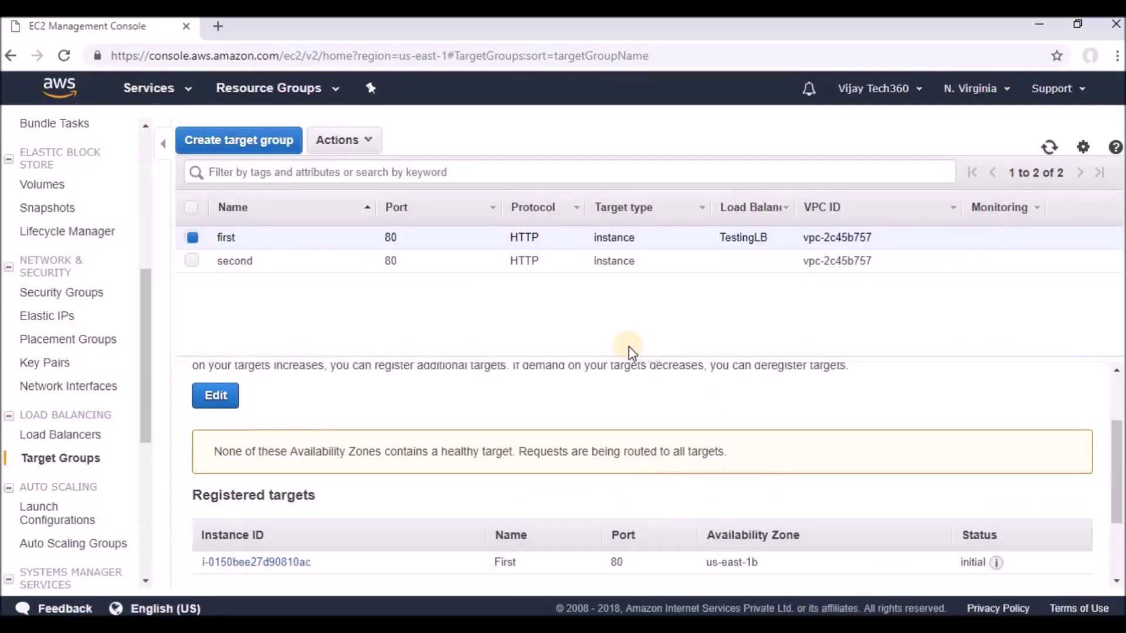
Step: Add instance Second to target group 'second', save, and refresh the target groups list
click(192, 261)
click(193, 237)
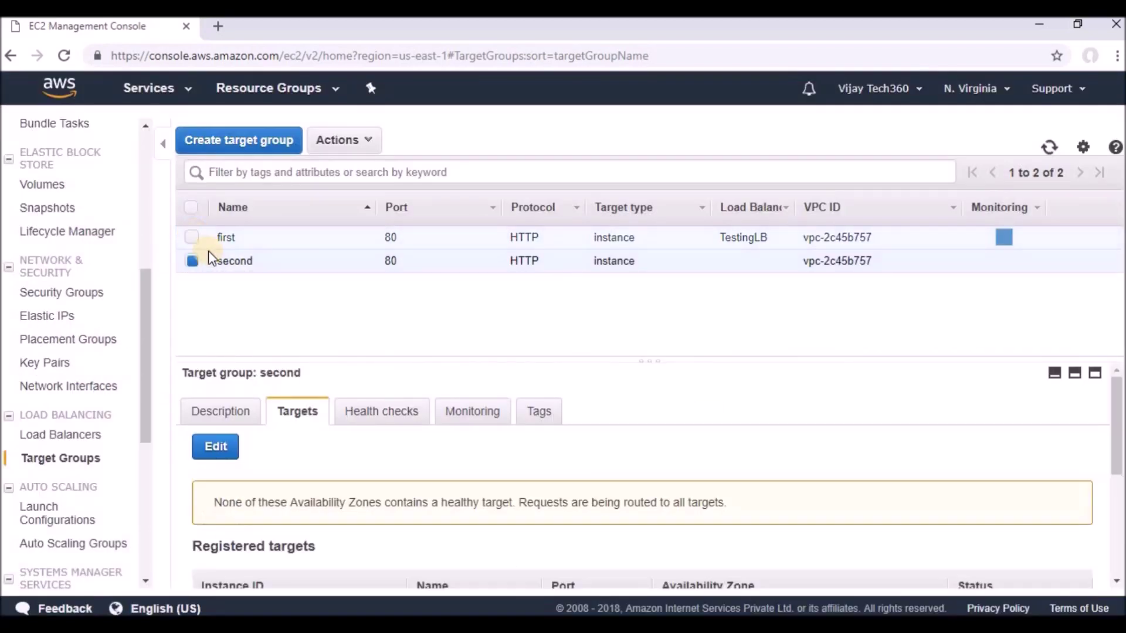
click(221, 450)
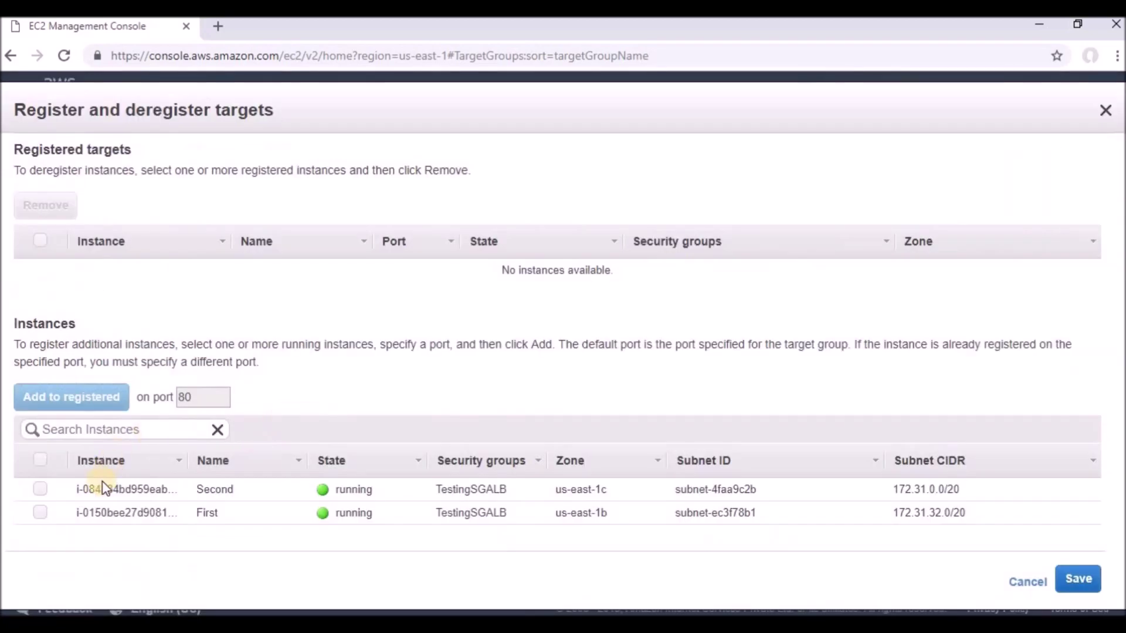
click(39, 490)
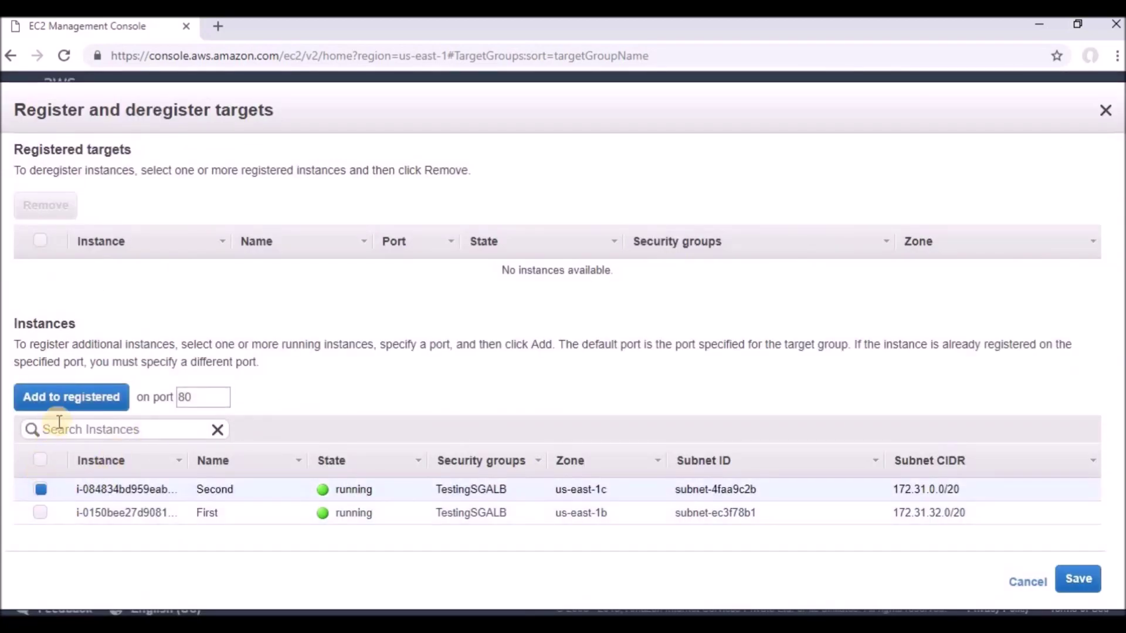
click(63, 402)
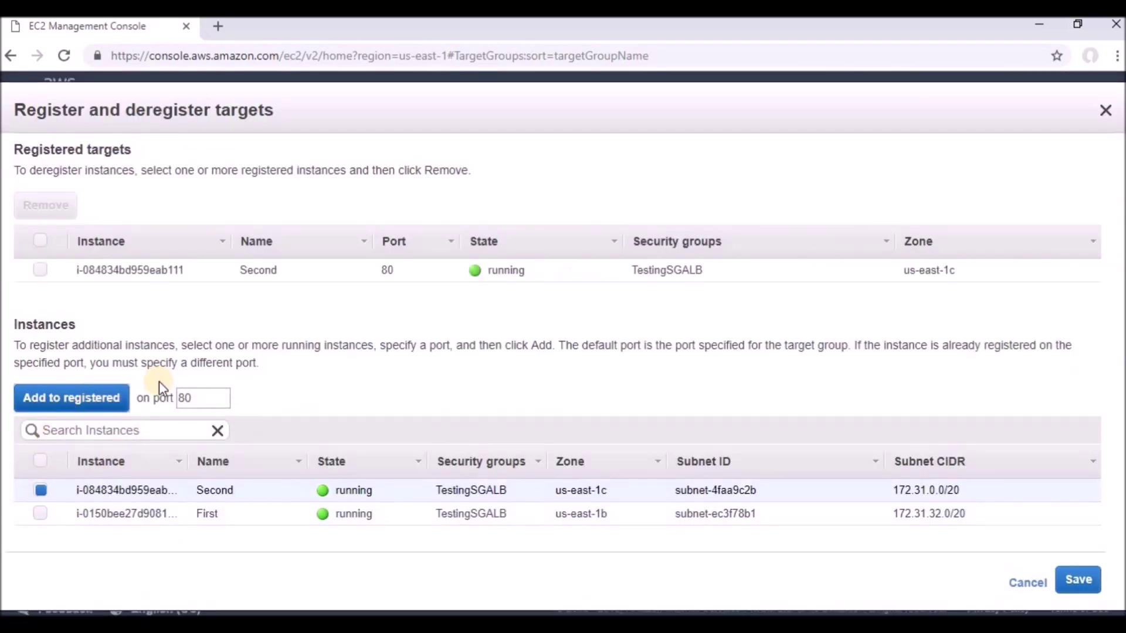
click(1079, 581)
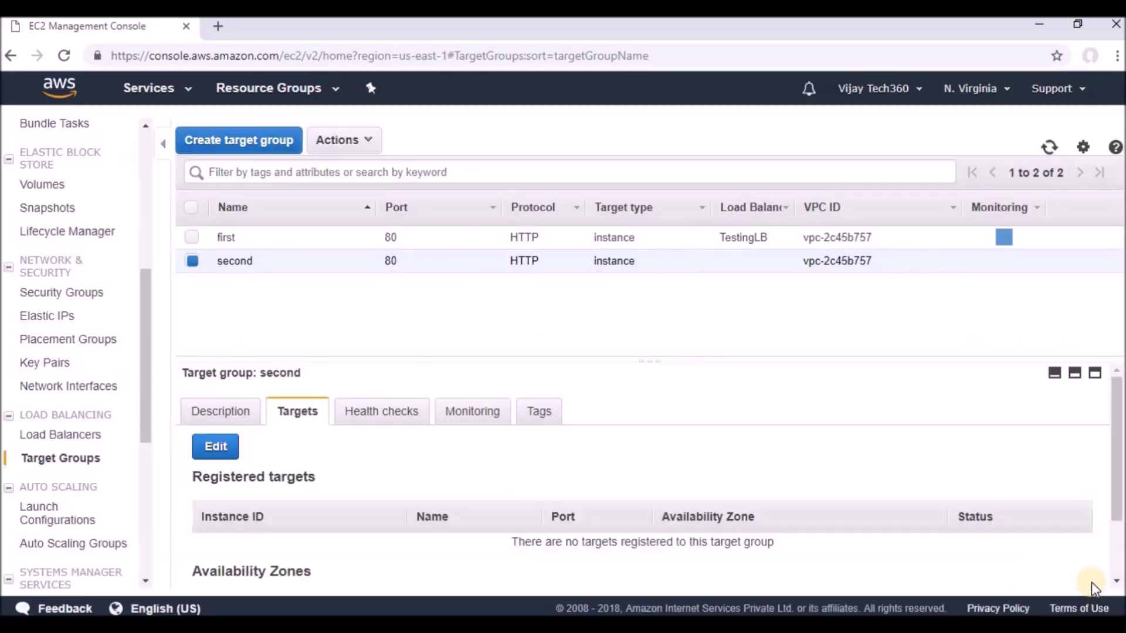
scroll(1121, 525, down, 1)
scroll(1121, 525, down, 2)
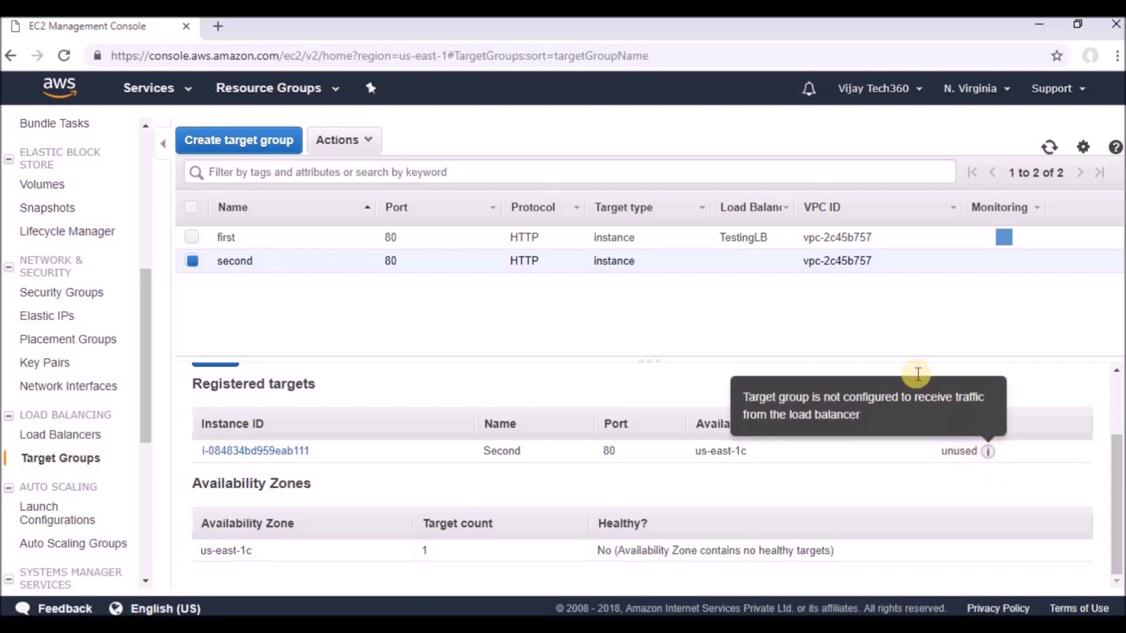
click(1047, 149)
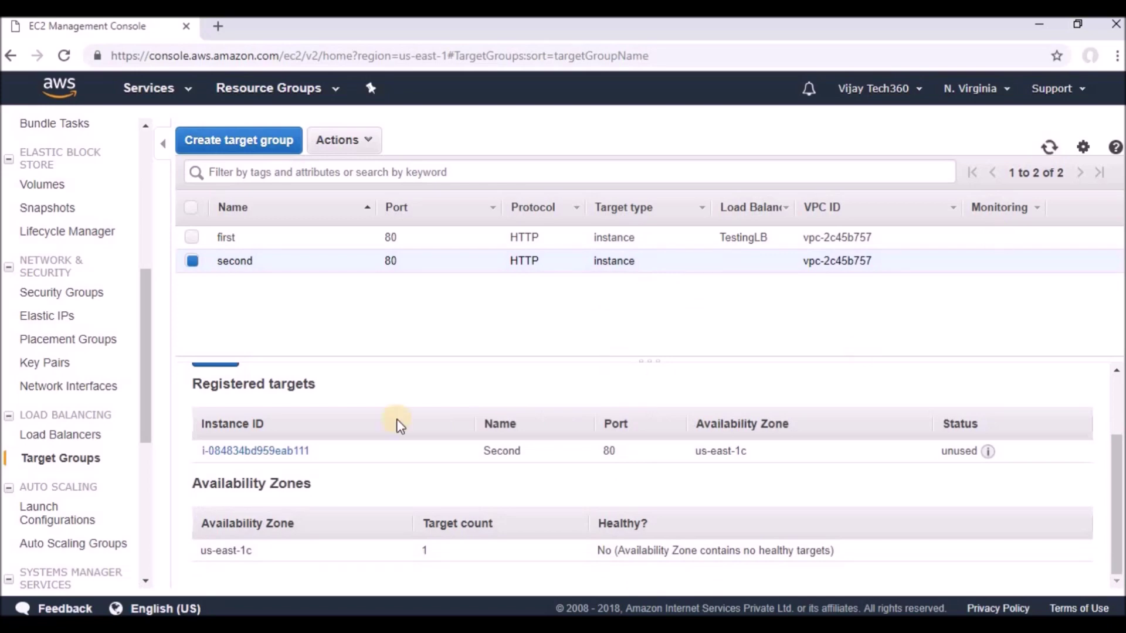
Step: Refresh the load balancer list and review TestingLB's listeners and description
click(89, 435)
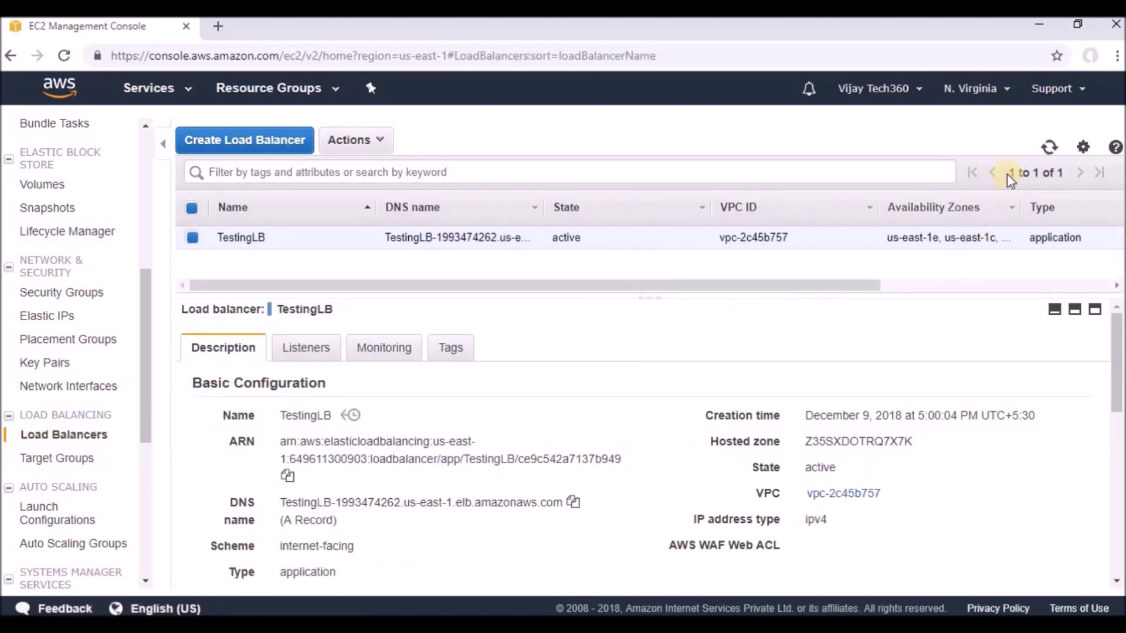
click(1048, 151)
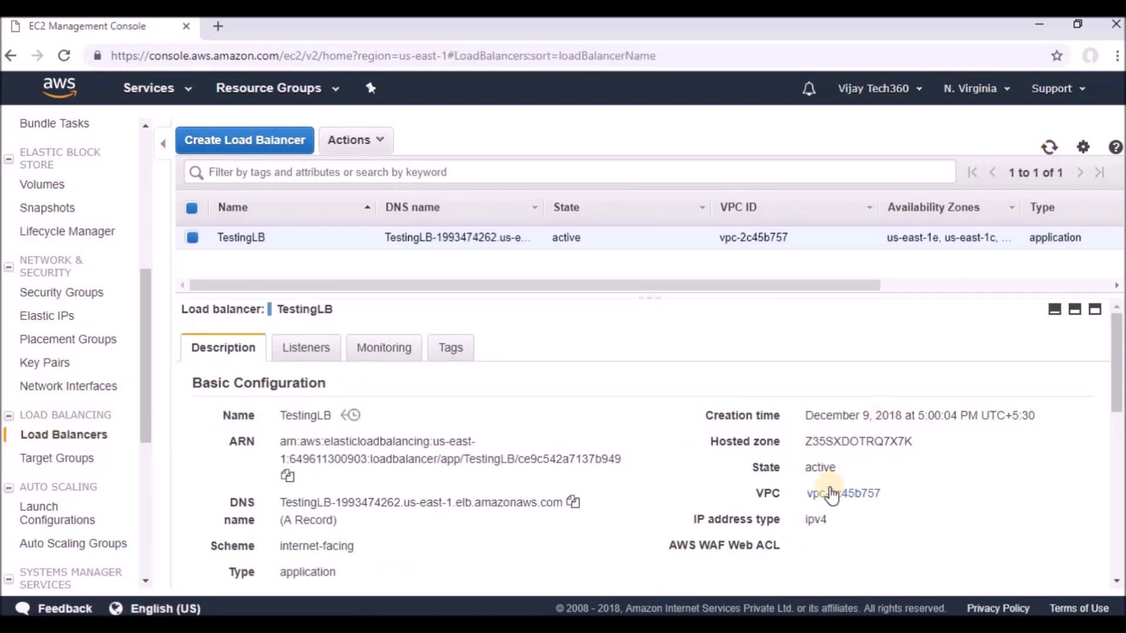
click(292, 352)
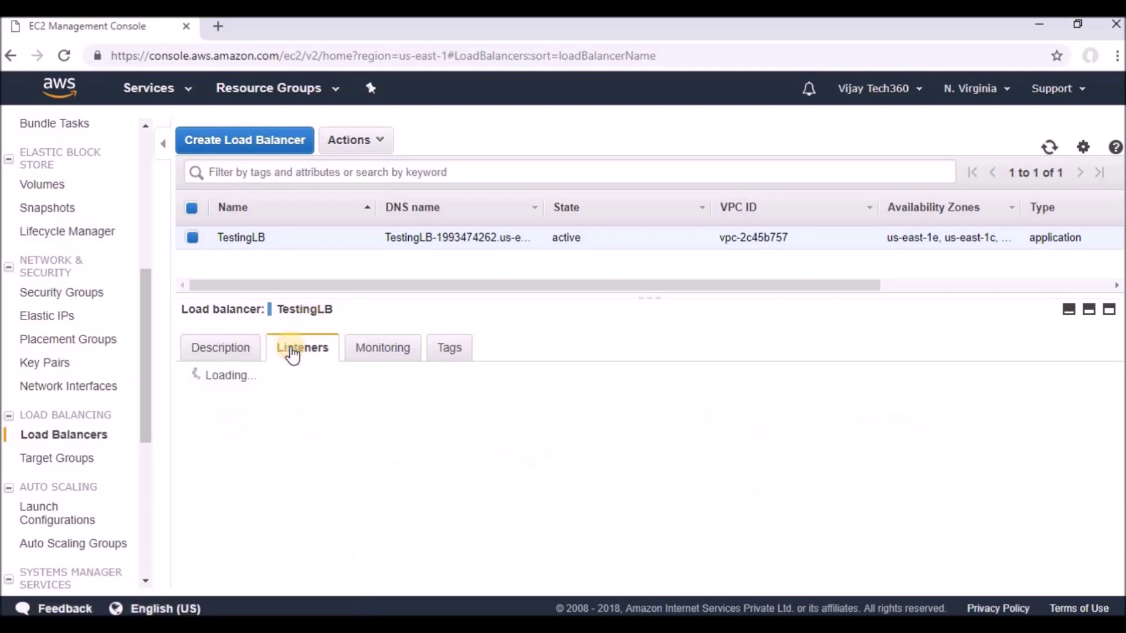
click(221, 350)
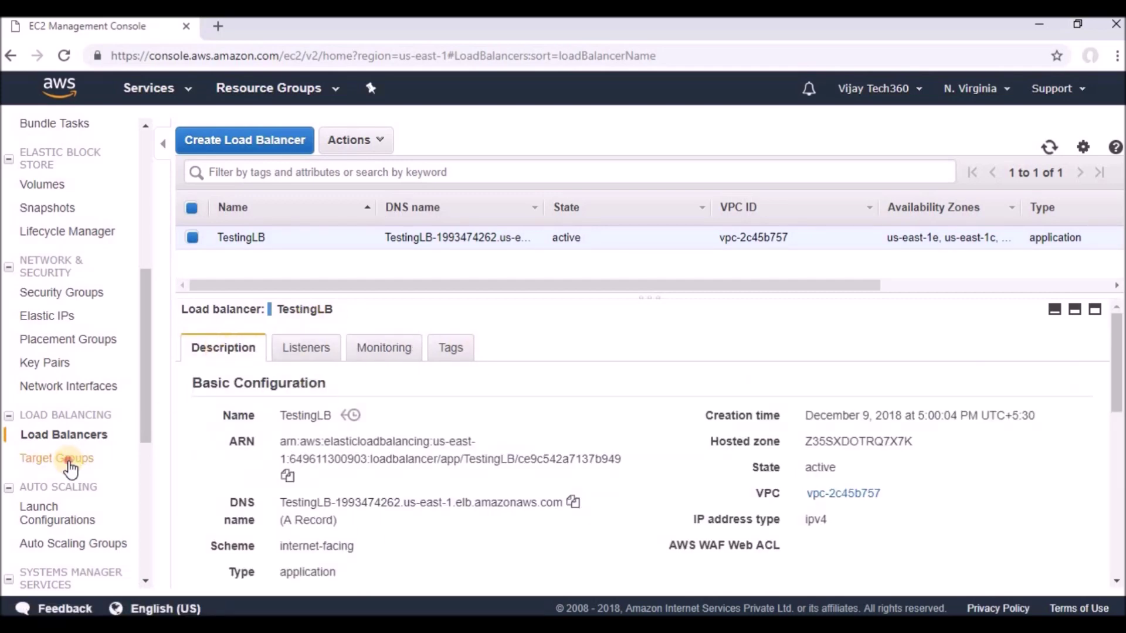
Step: Compare the registered targets of target groups first and second
click(70, 462)
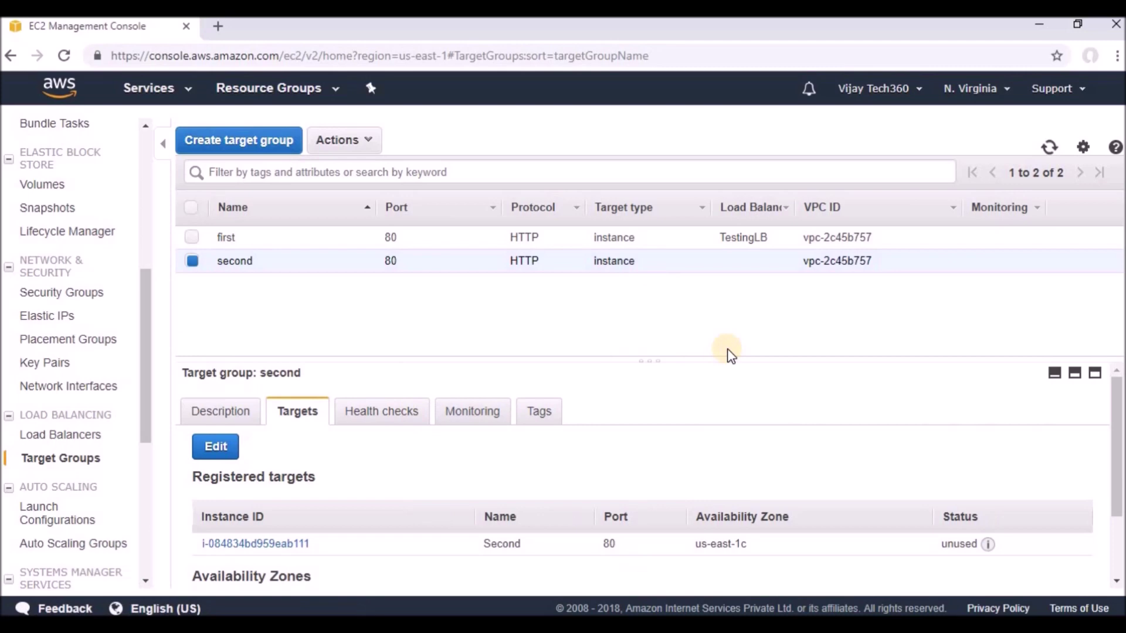
triple_click(717, 321)
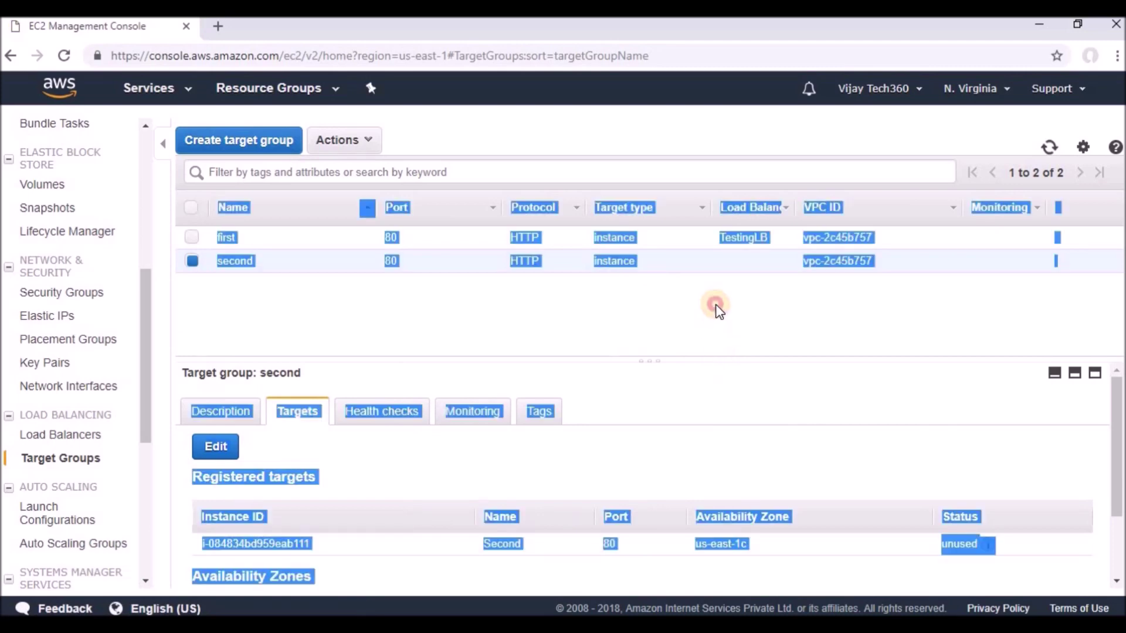
click(590, 320)
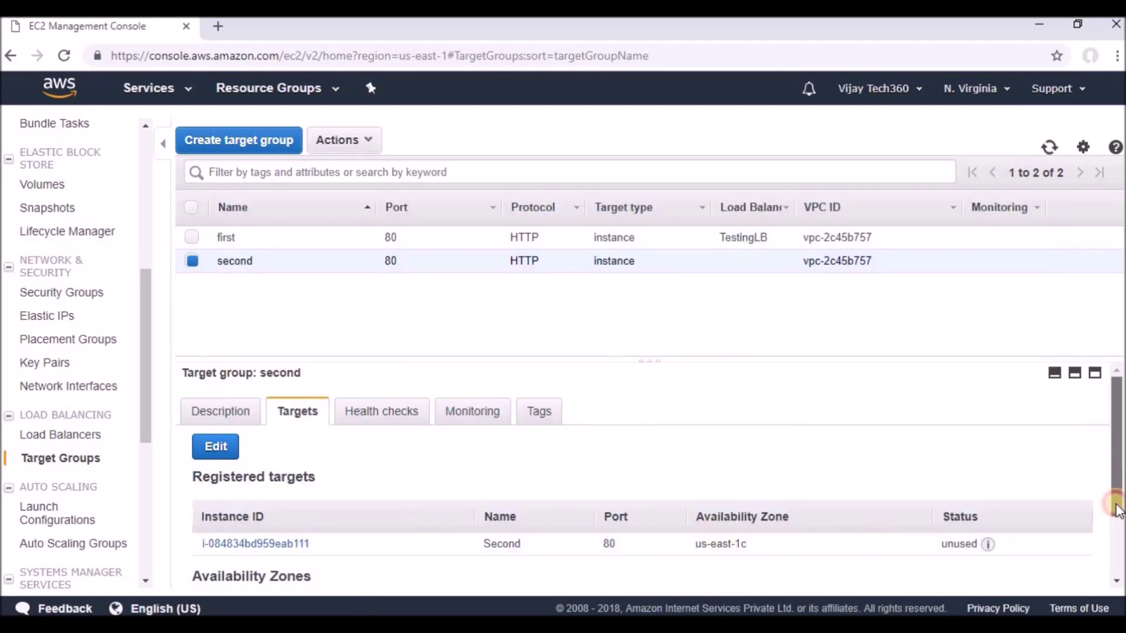
drag(1112, 428, 1114, 540)
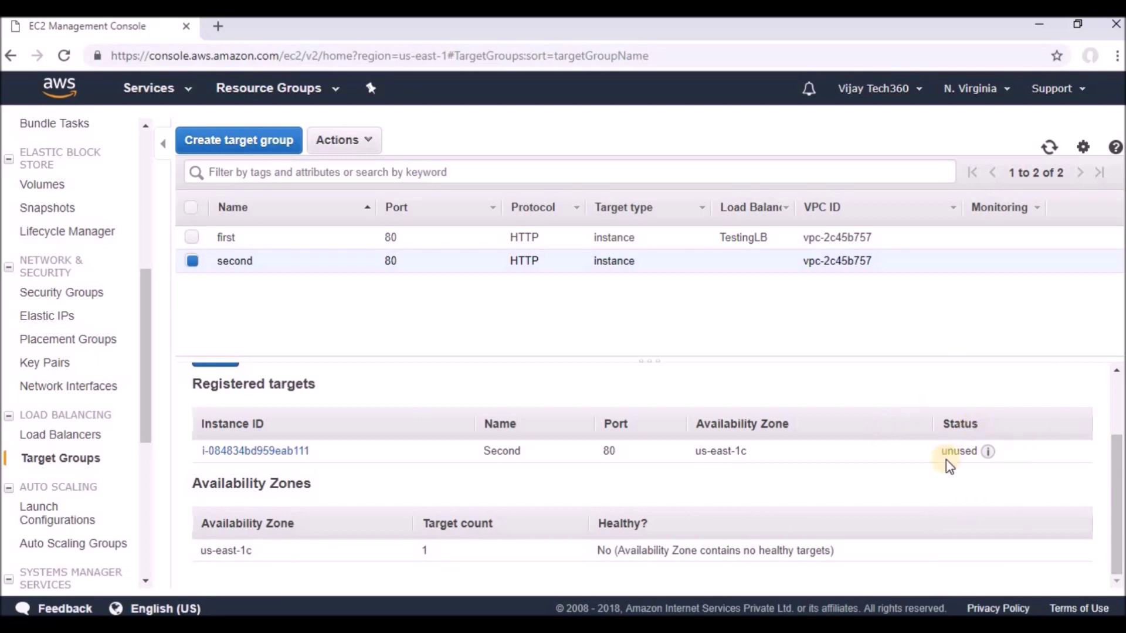
key(Up)
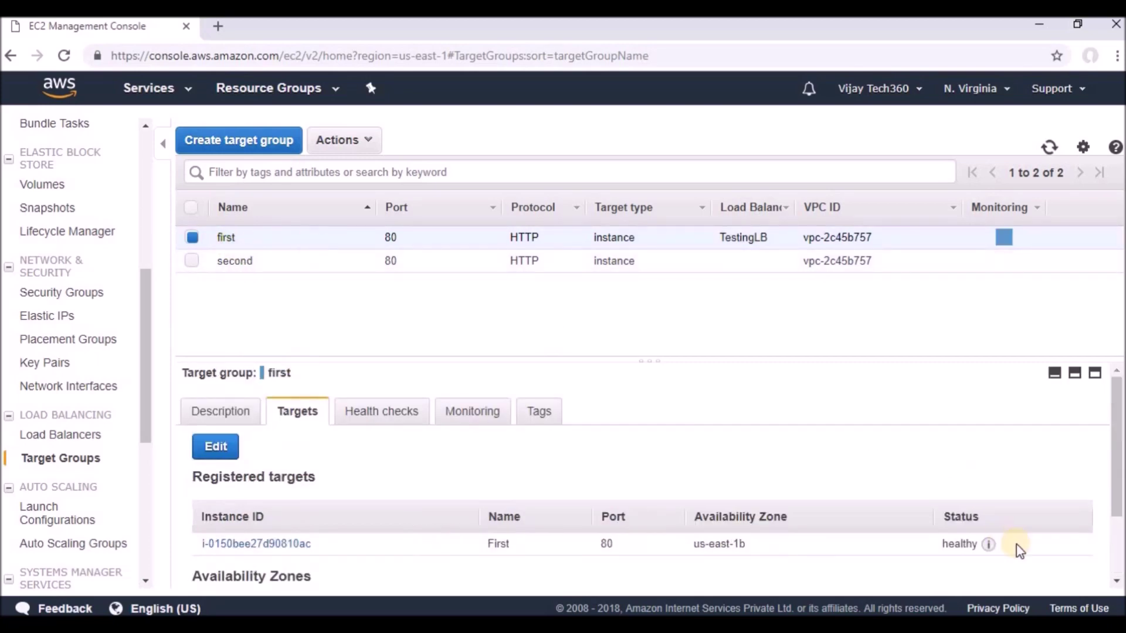
click(279, 260)
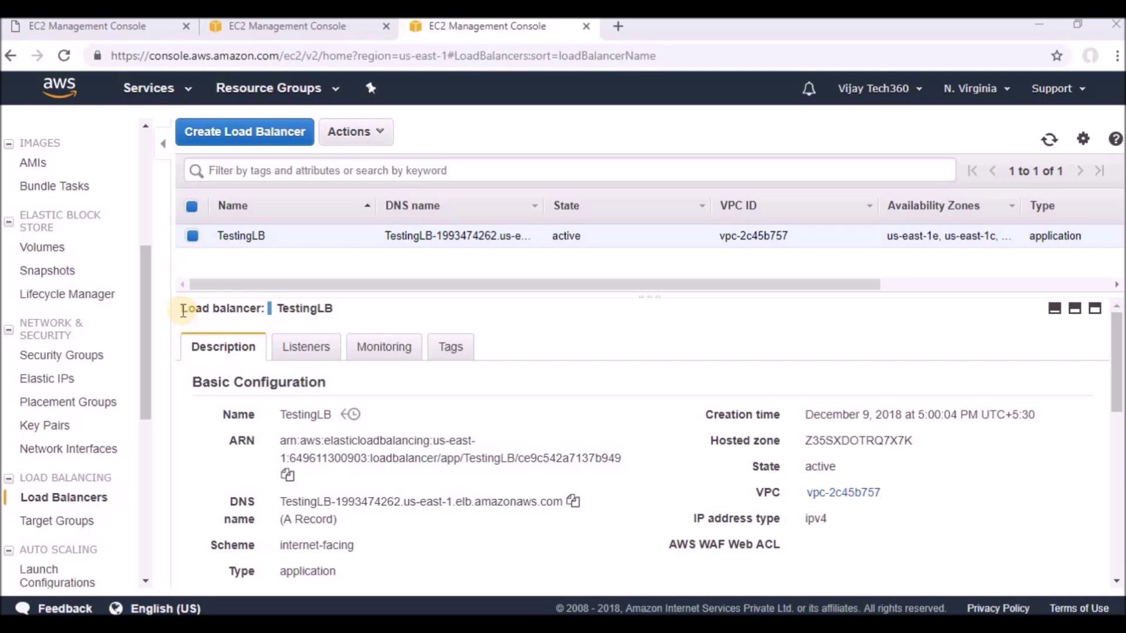
Step: Copy TestingLB's DNS name from its Description tab
click(297, 351)
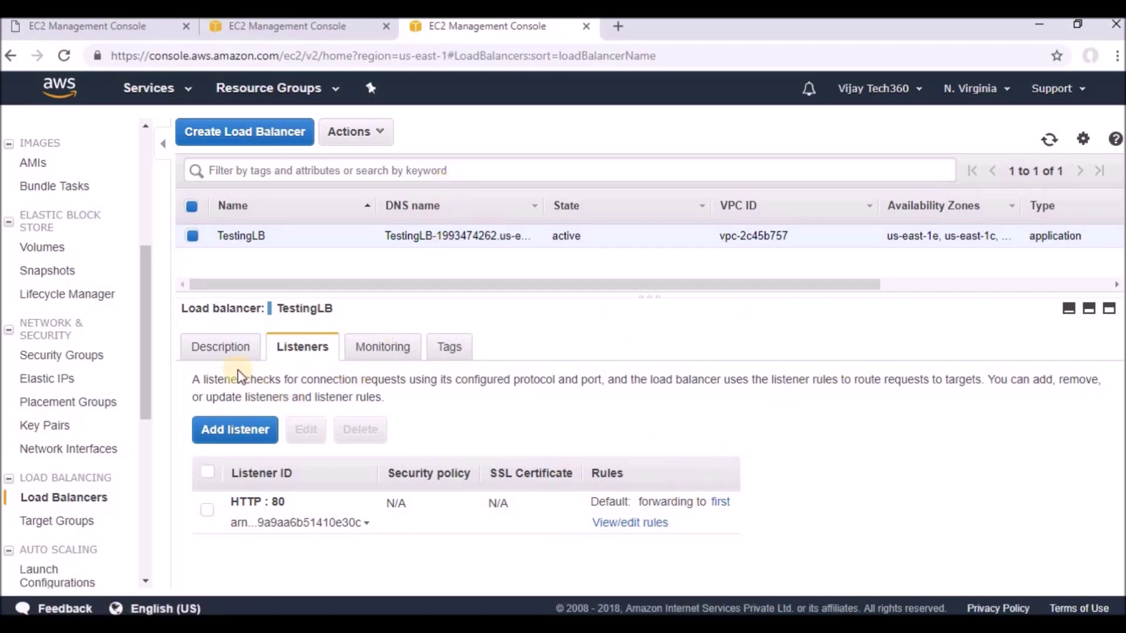
click(220, 347)
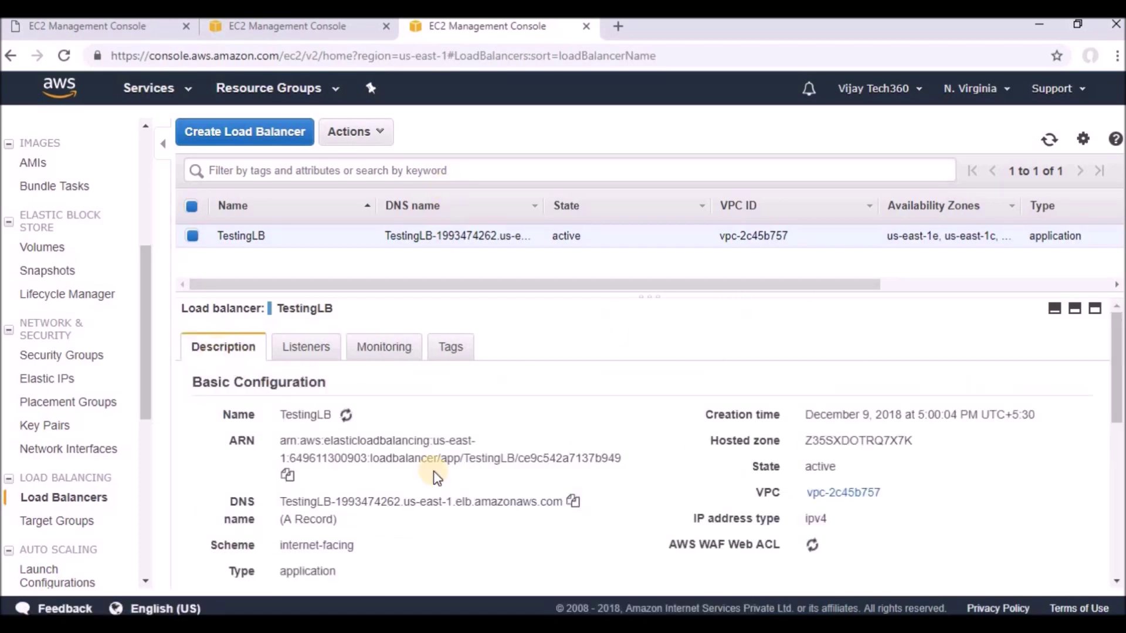
click(573, 501)
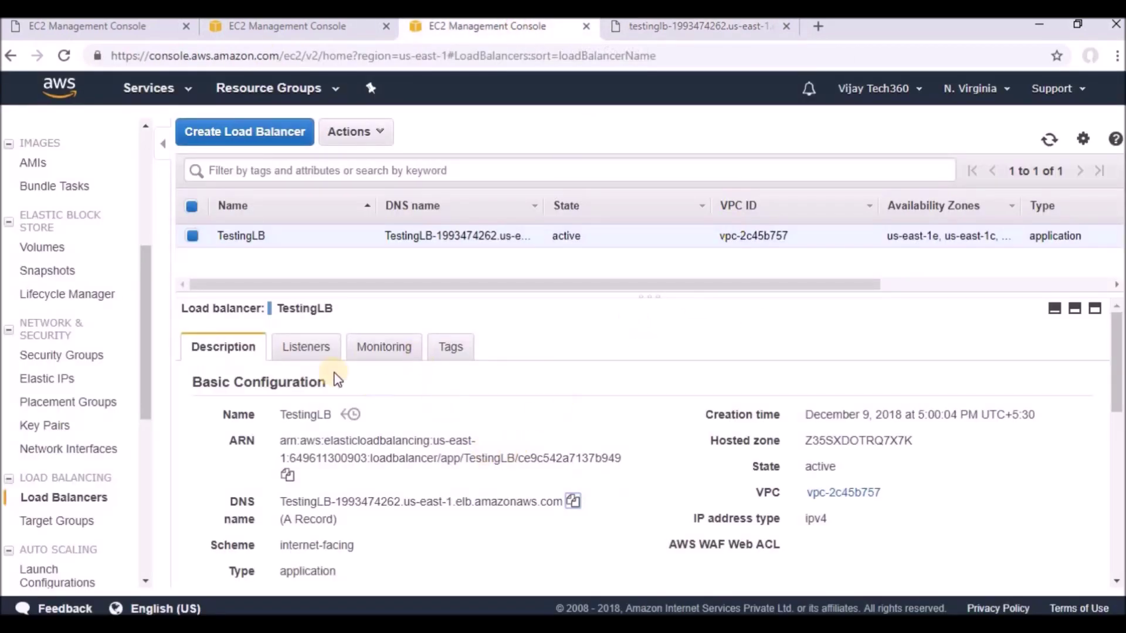
Step: Open the HTTP:80 listener, currently forwarding to first, for editing
click(305, 355)
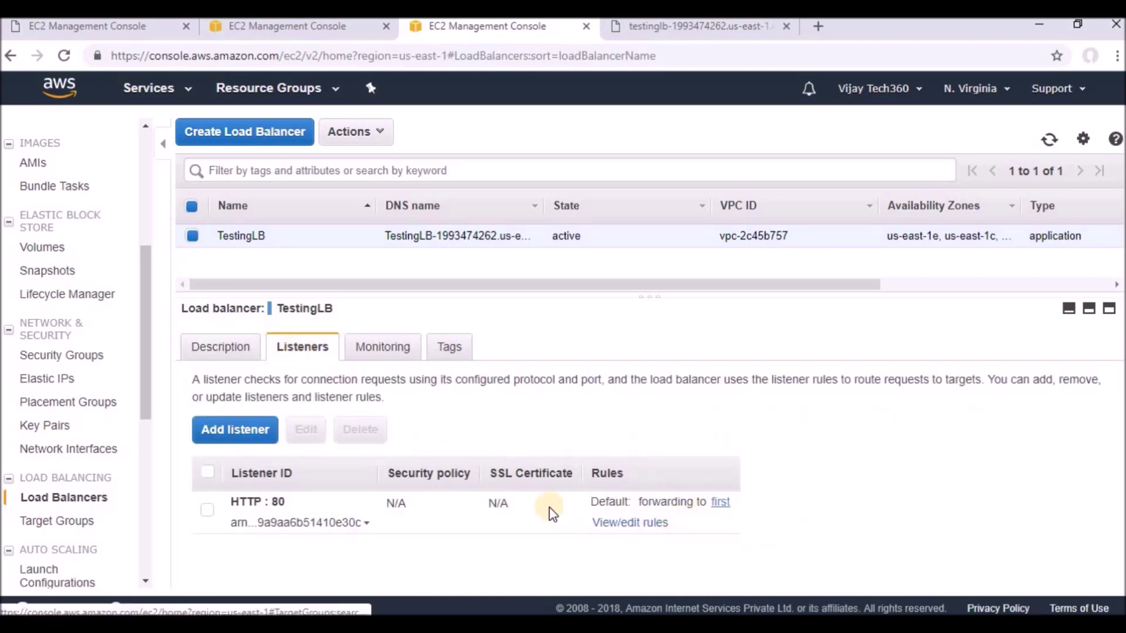
click(207, 509)
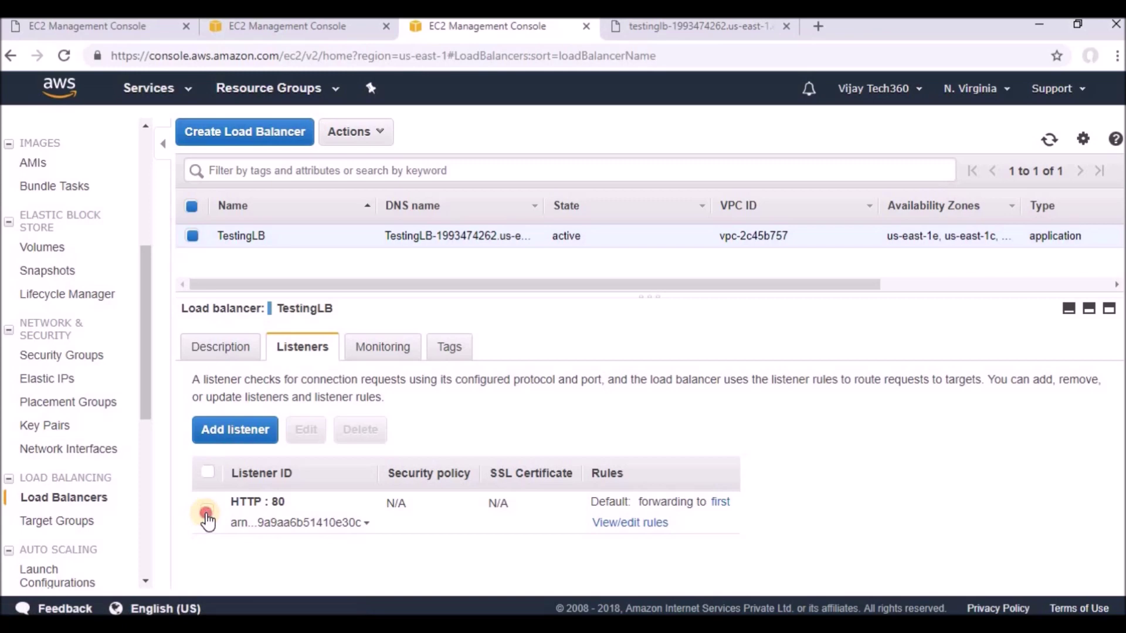
click(306, 430)
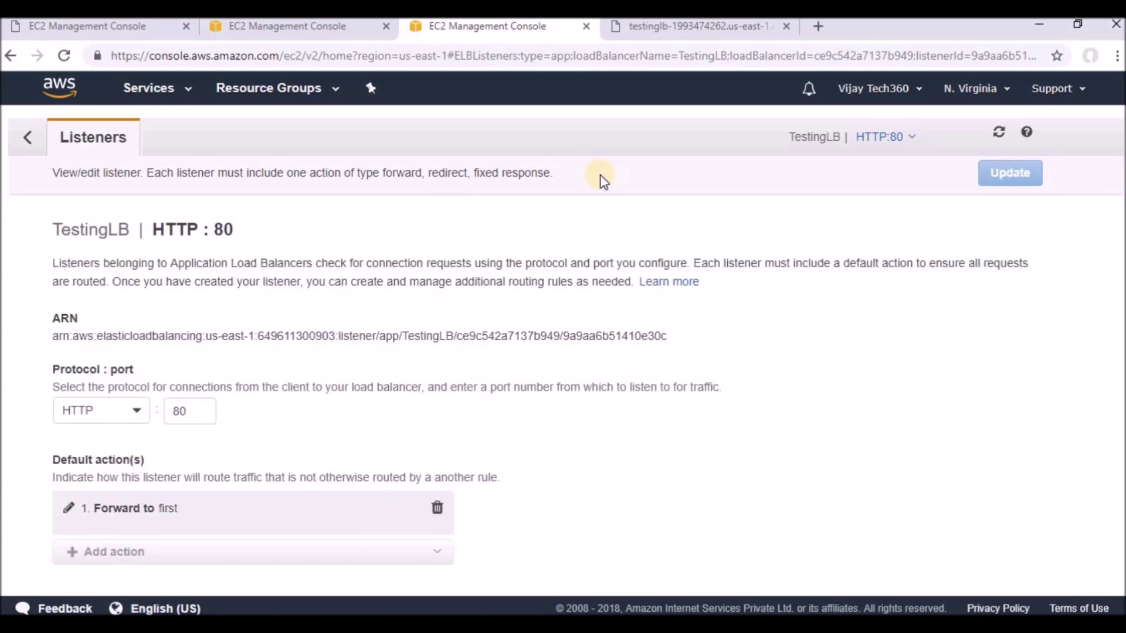
Step: Replace the HTTP:80 listener's 'Forward to first' default action with 'Forward to second' and save the update
click(437, 508)
click(371, 516)
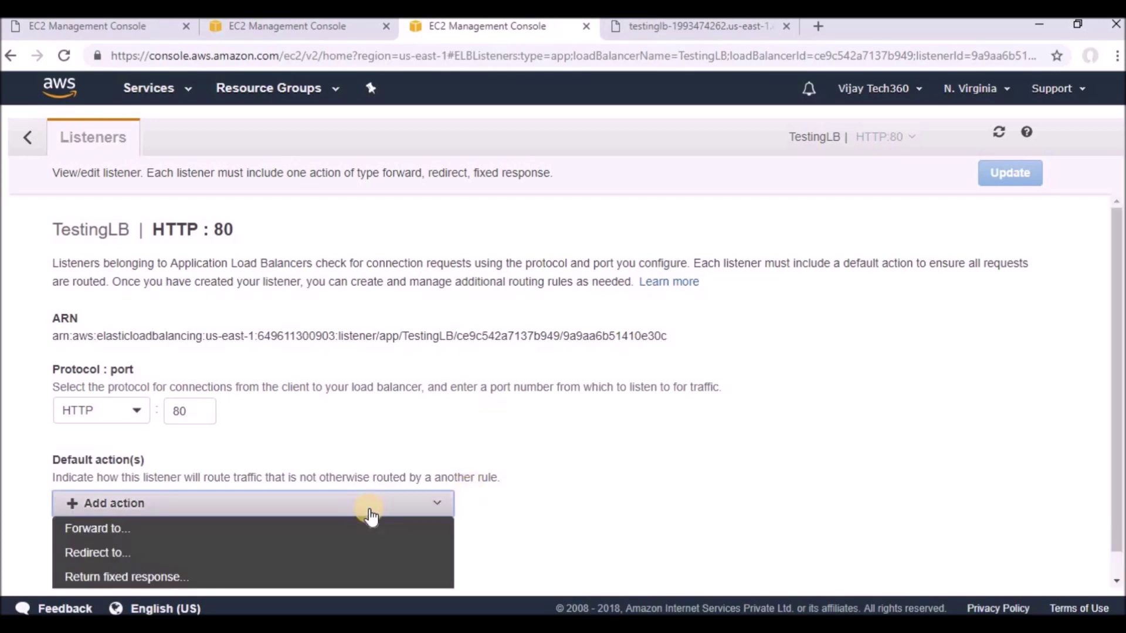
click(325, 536)
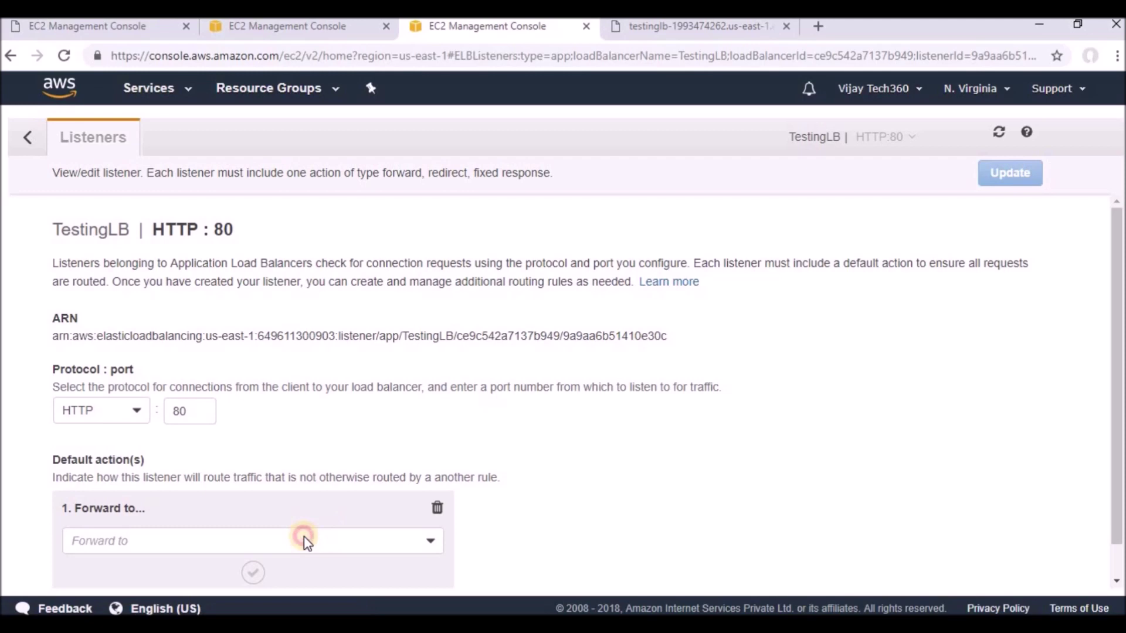
click(306, 543)
drag(1118, 353, 1118, 405)
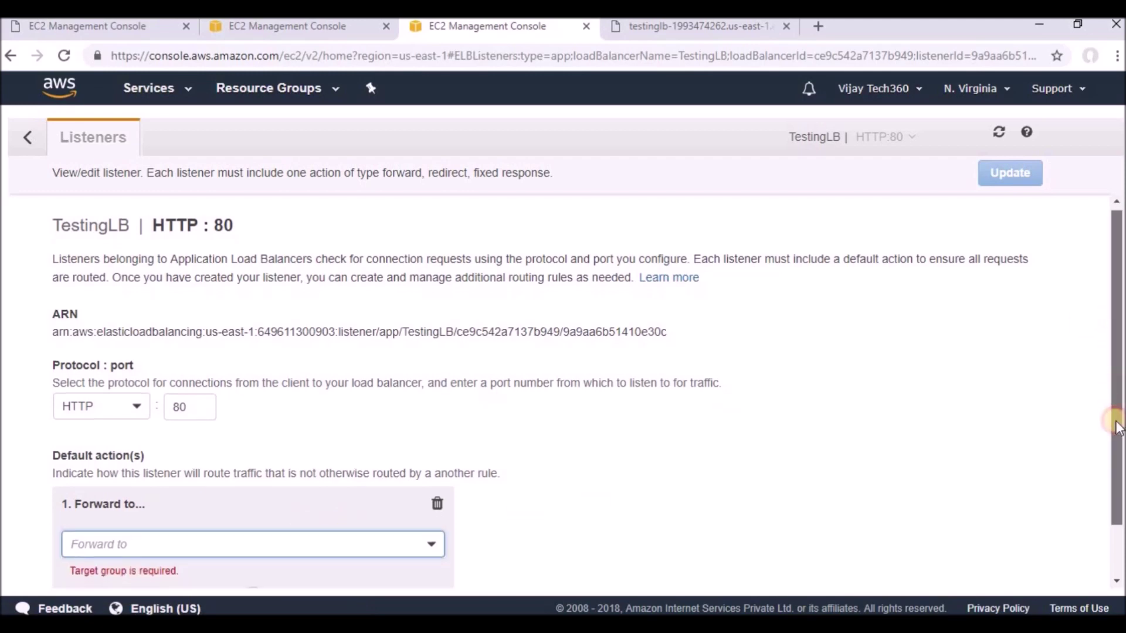
click(201, 485)
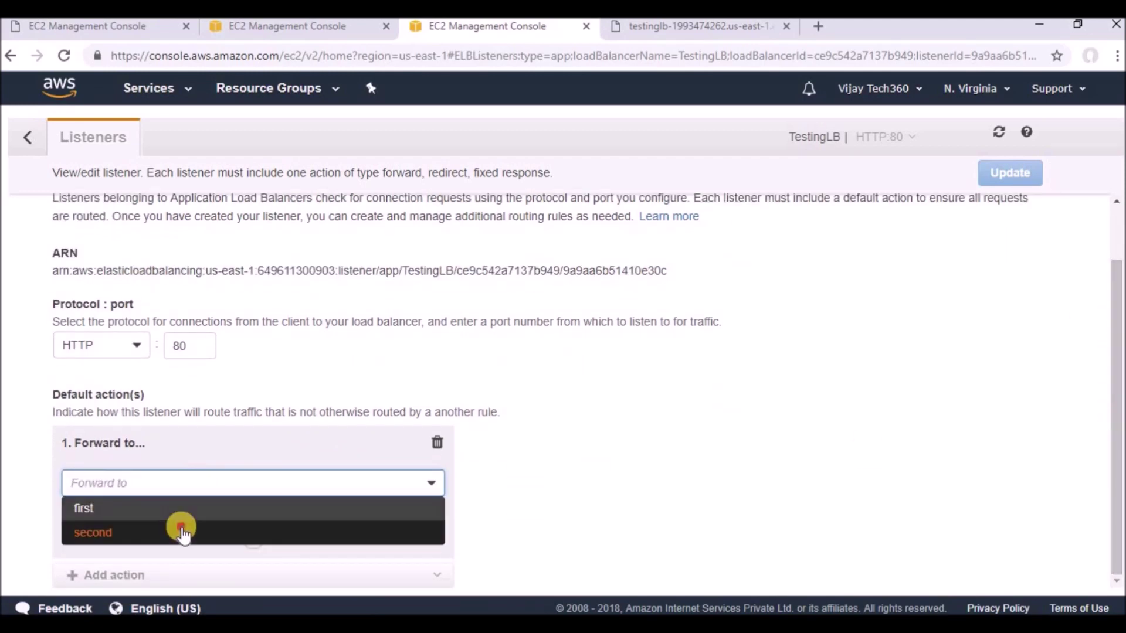
click(181, 531)
click(253, 539)
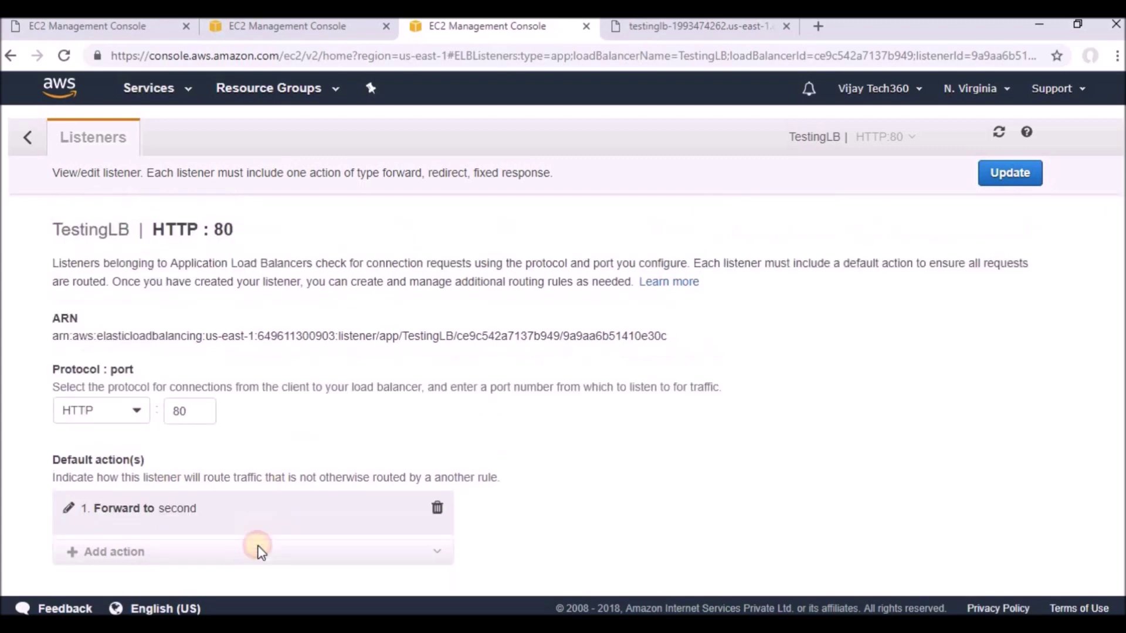
click(1010, 176)
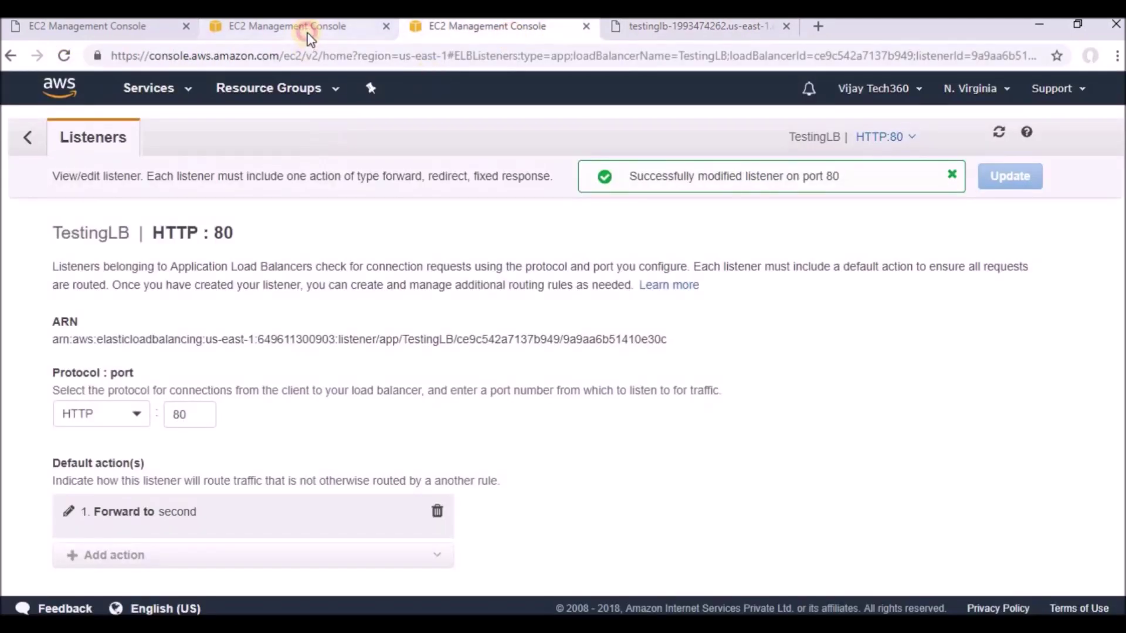
click(303, 28)
drag(152, 228, 148, 432)
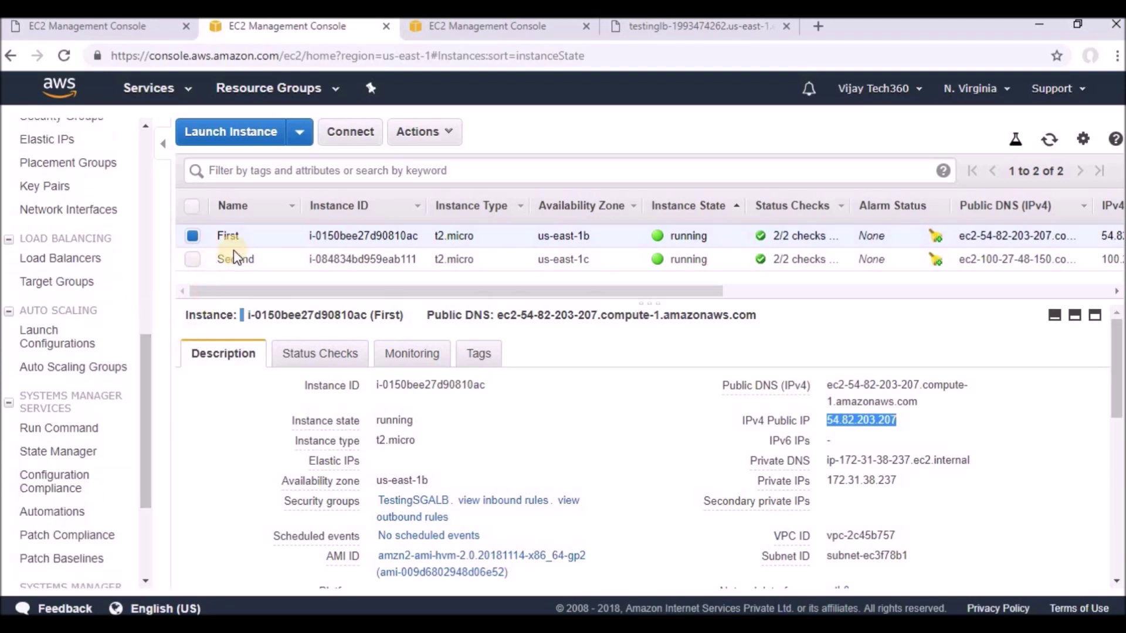